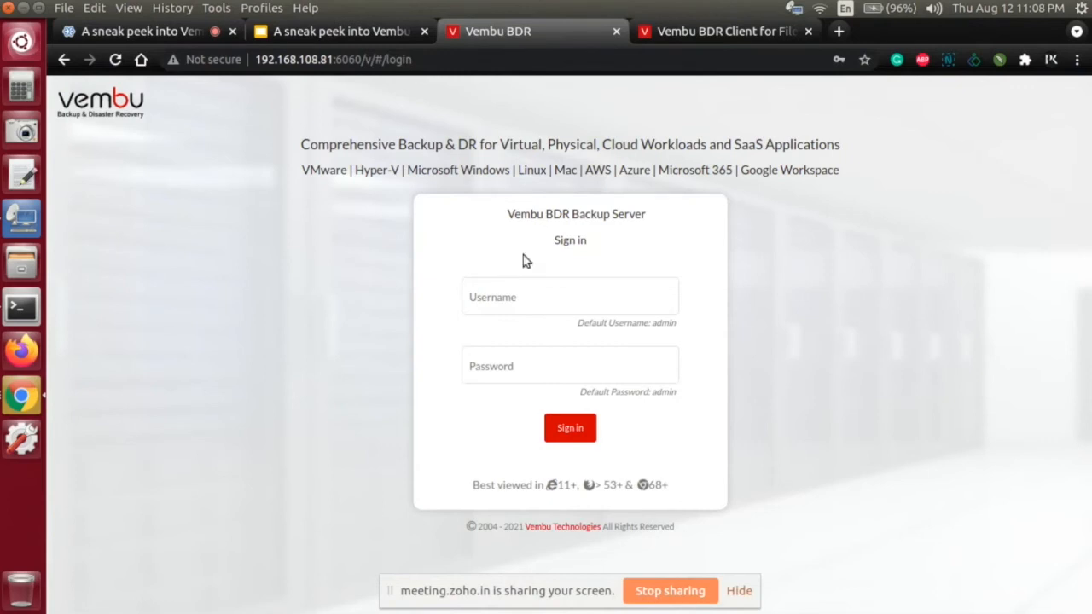
Step: Sign in to the backup server with the username admin and the account password
left_click(541, 294)
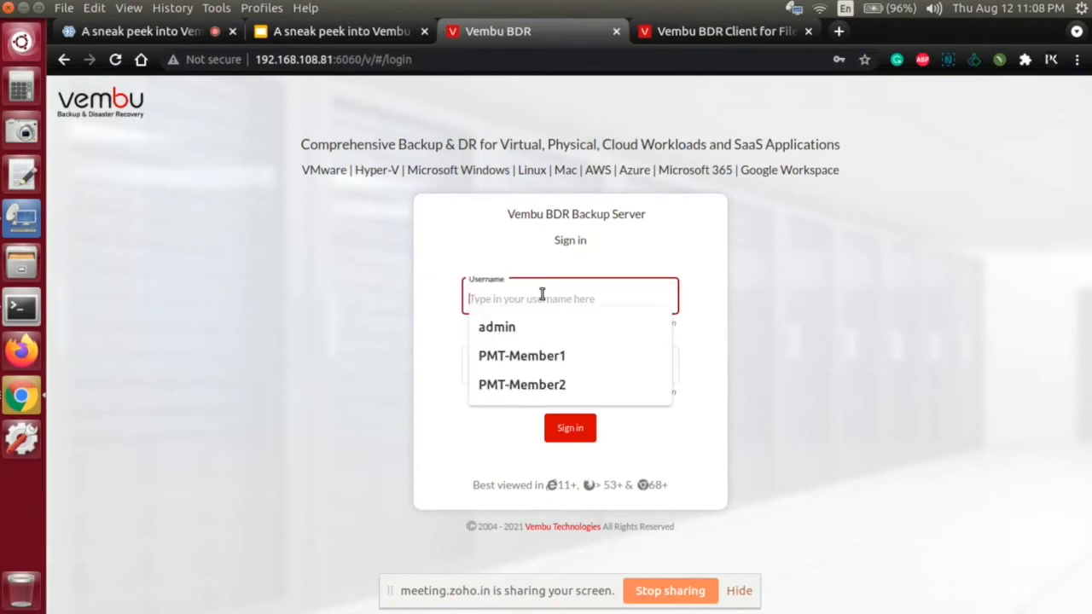
left_click(392, 279)
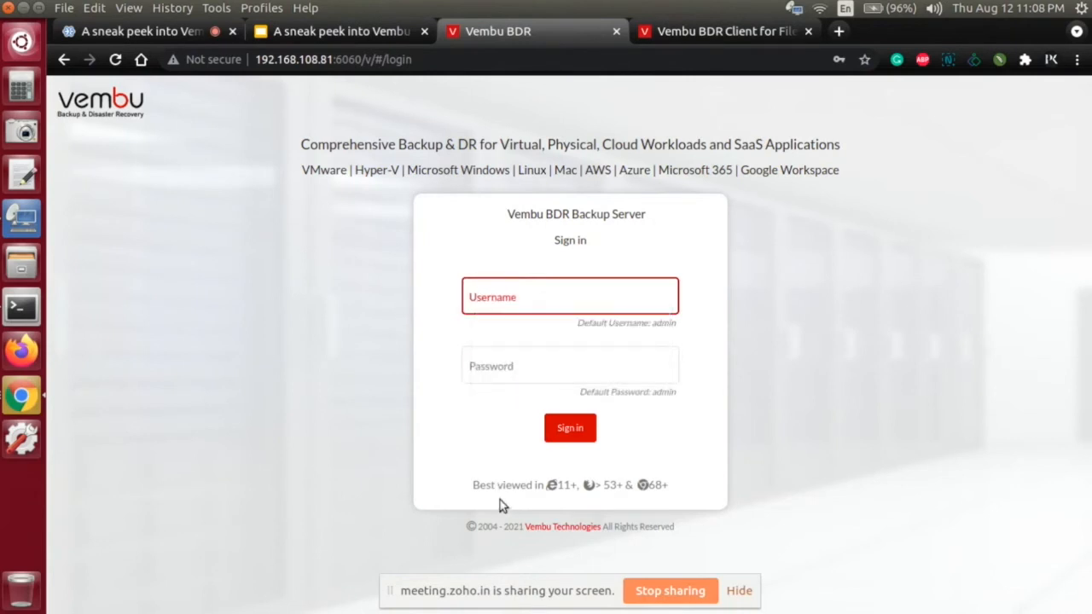
left_click(555, 369)
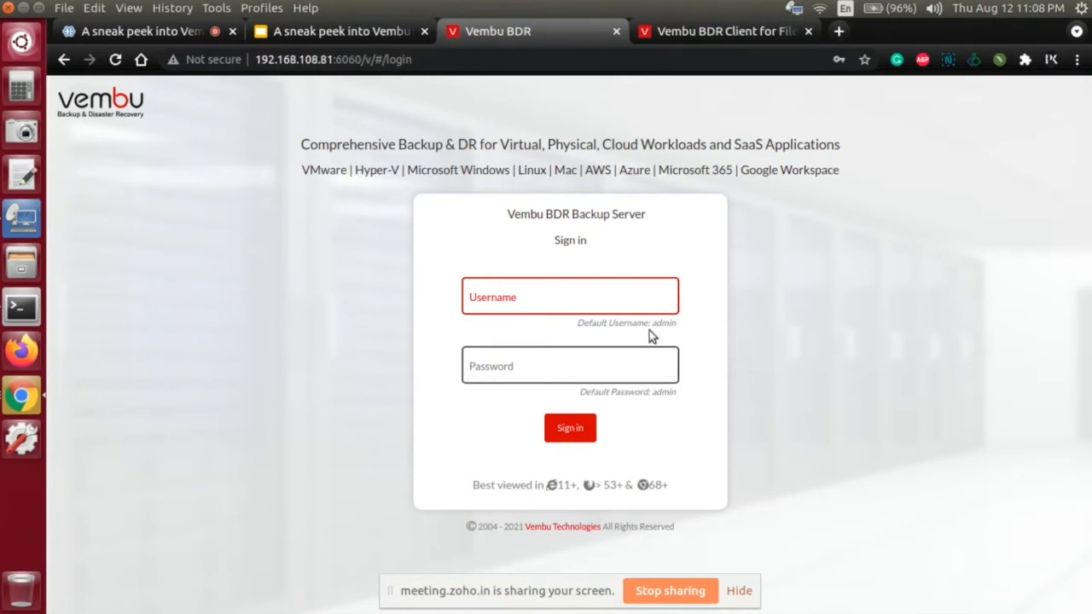
left_click(609, 301)
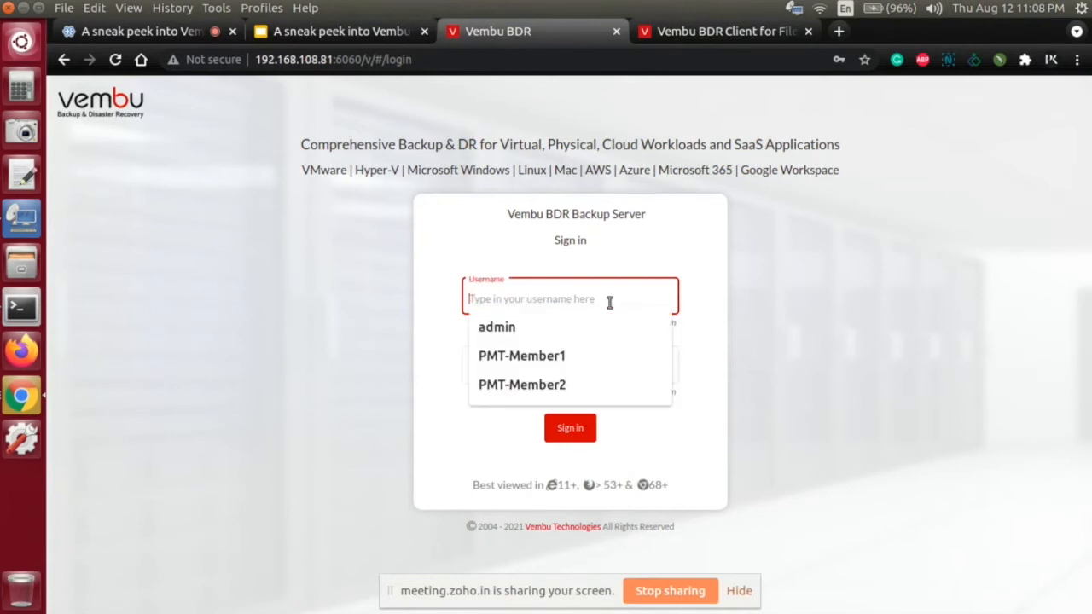
type("admin")
key("Tab")
type("a")
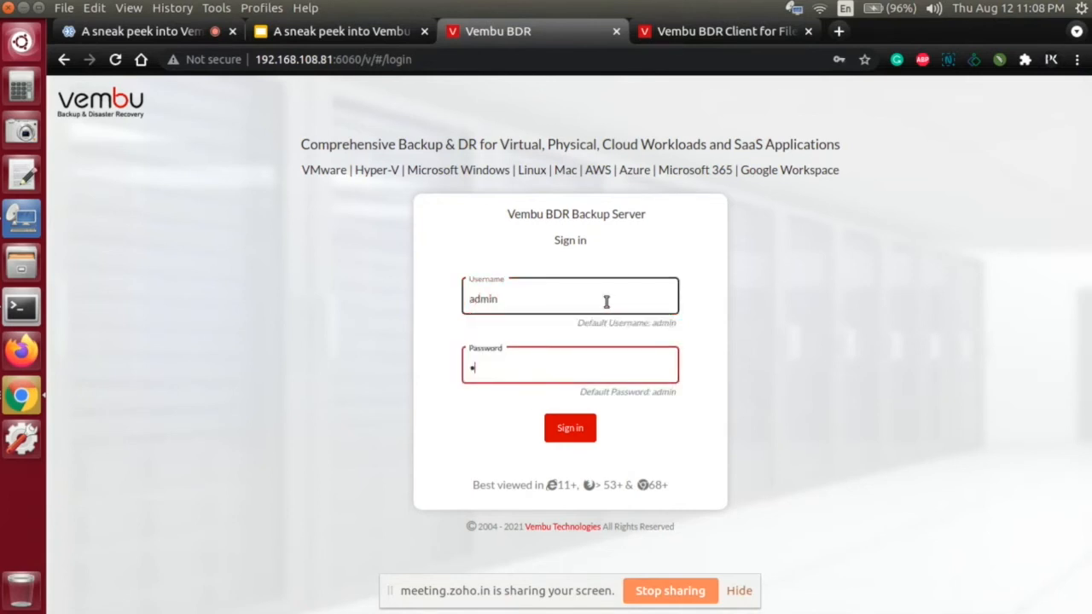
type("dmin")
key("Return")
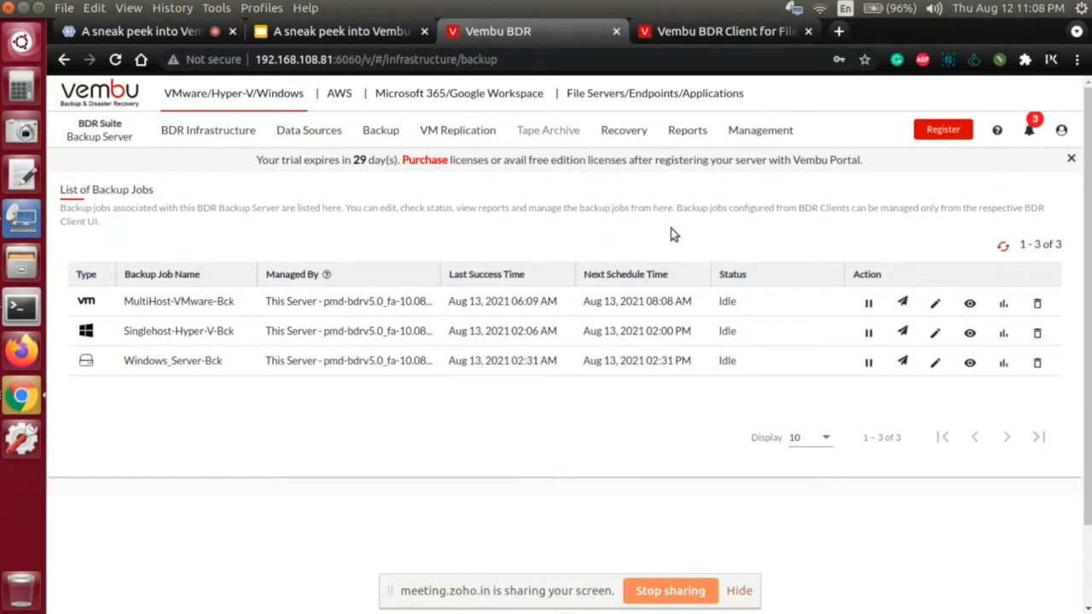
Step: View the signed-in account's username, role and BDR ID, and close the account details
left_click(1061, 129)
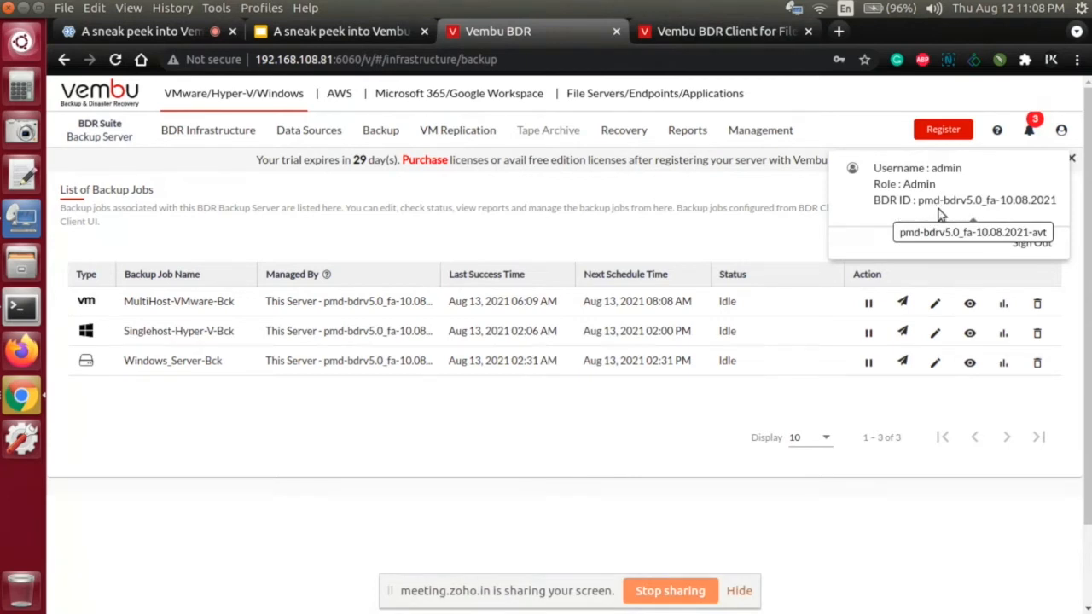
left_click(801, 221)
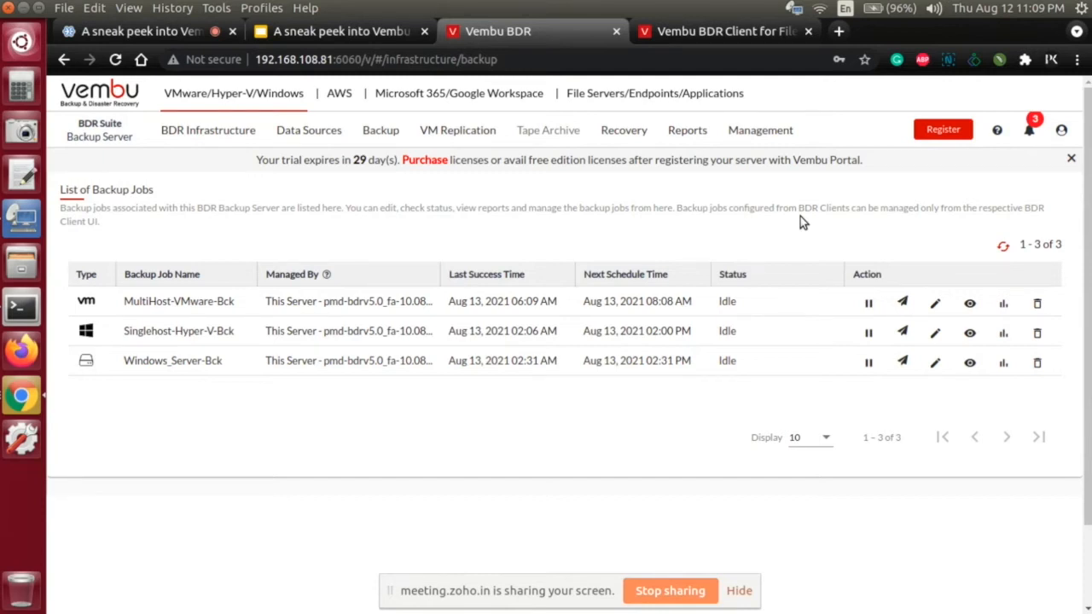
Step: Open the block storage backup repository configuration and start creating a new block storage repository
mouse_move(155, 142)
mouse_move(180, 172)
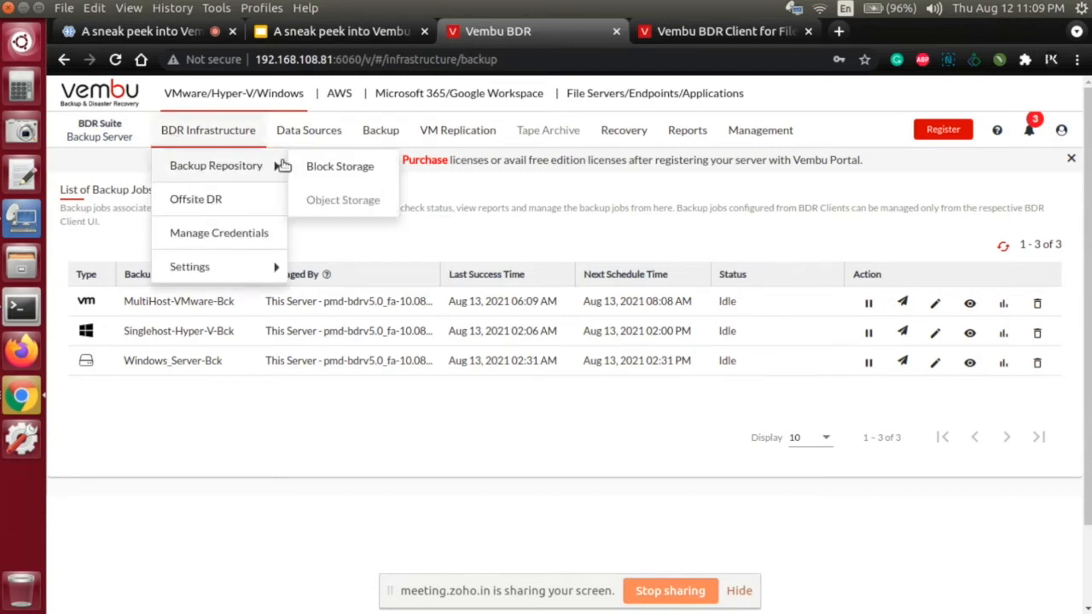
left_click(325, 168)
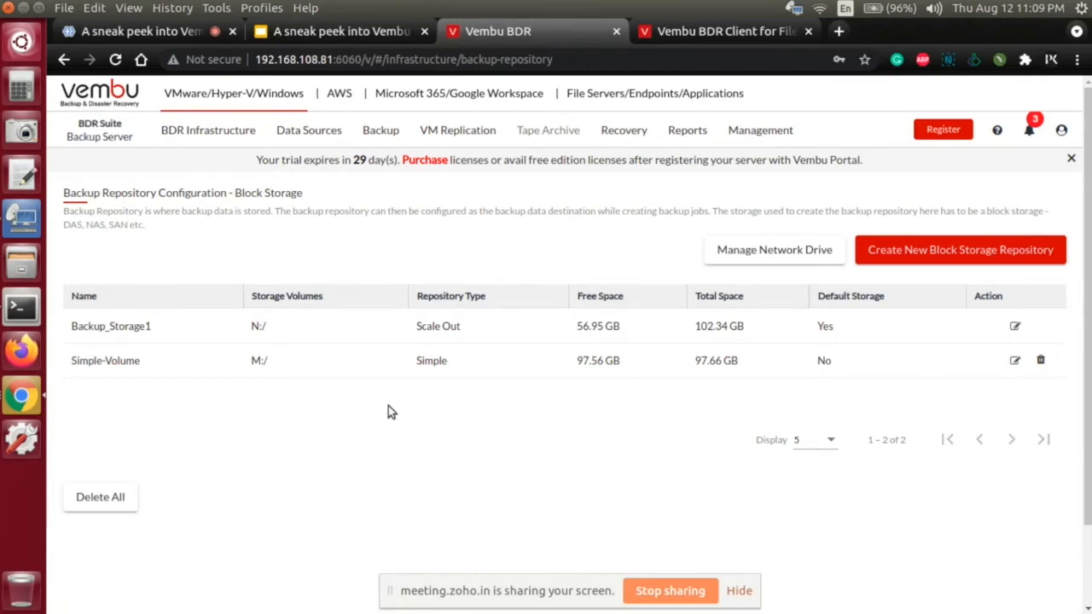
left_click(894, 256)
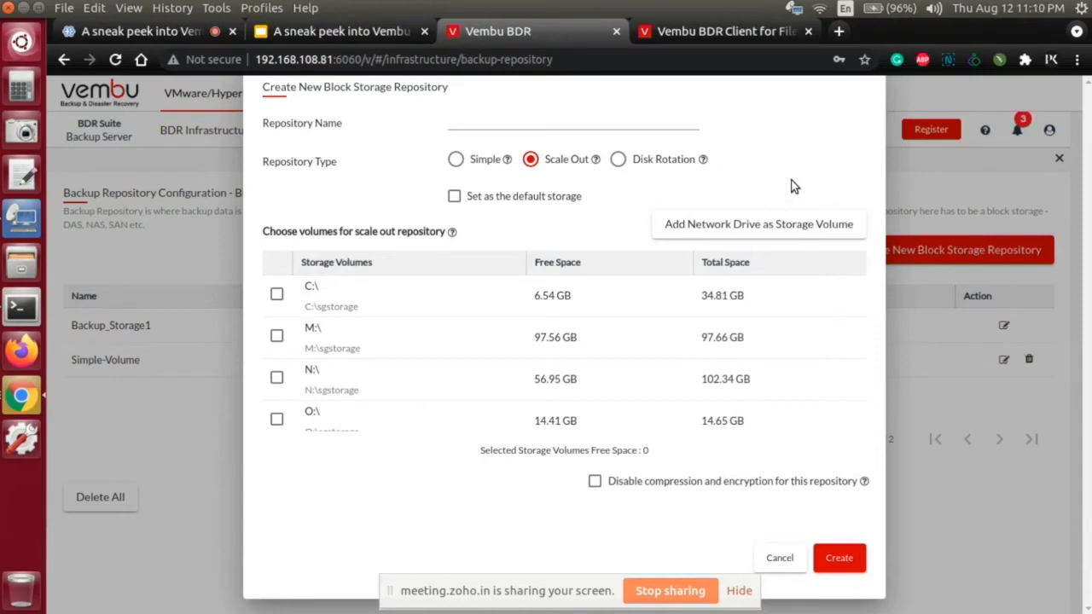
Step: Review the form for adding a network drive as a storage volume, acknowledge its data-loss recommendations, and cancel without saving
left_click(723, 230)
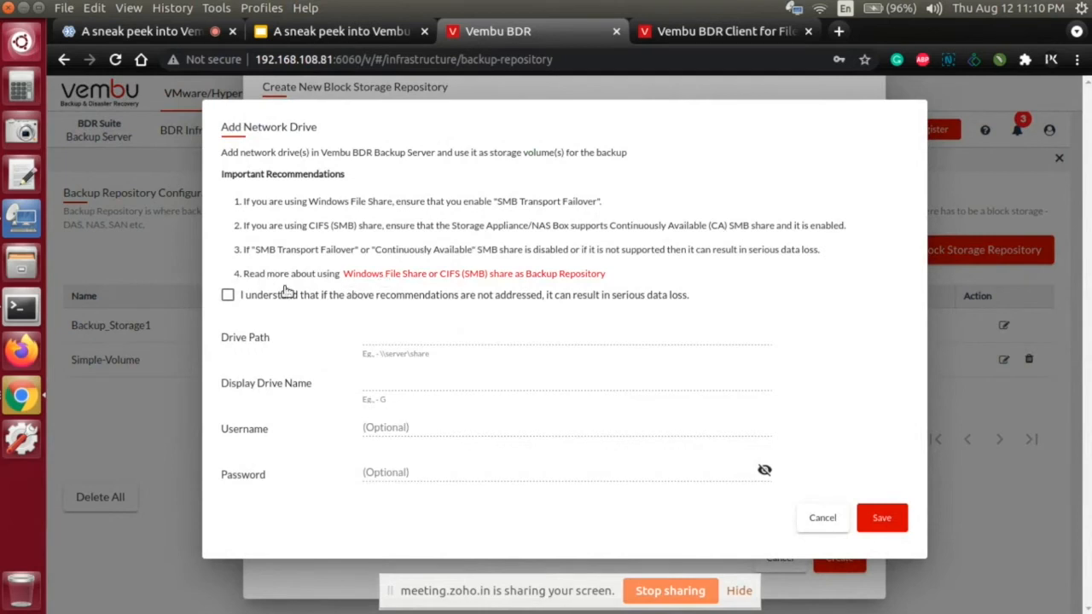
left_click(227, 296)
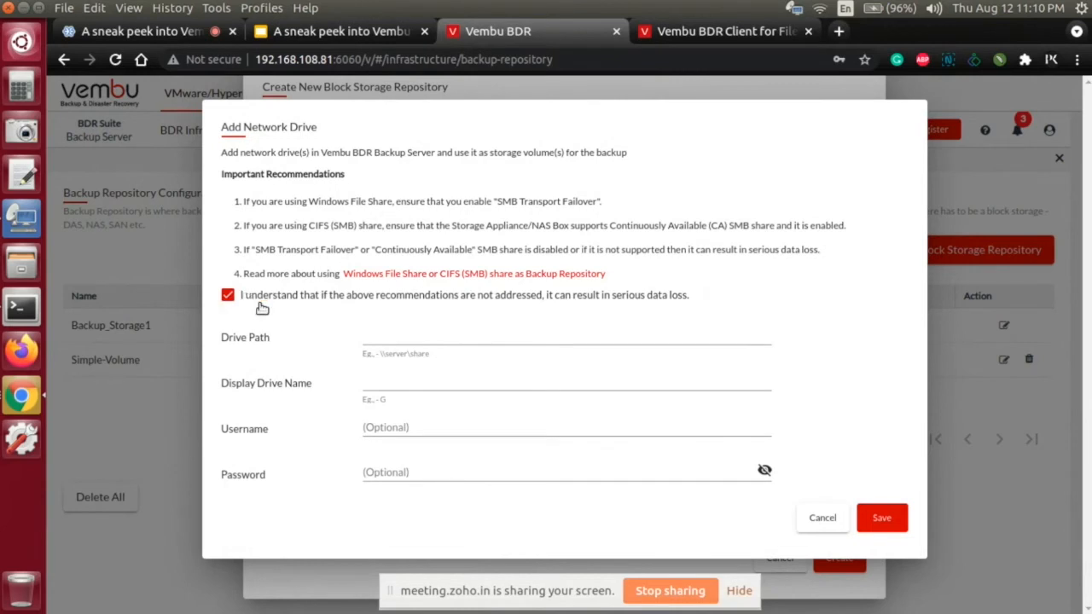
left_click(366, 334)
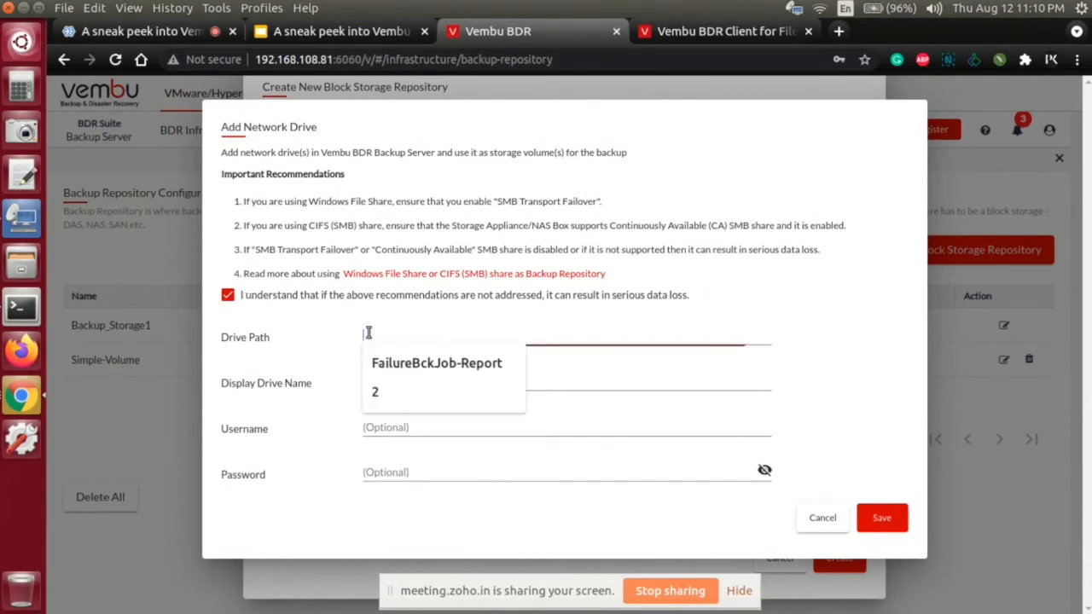
left_click(330, 339)
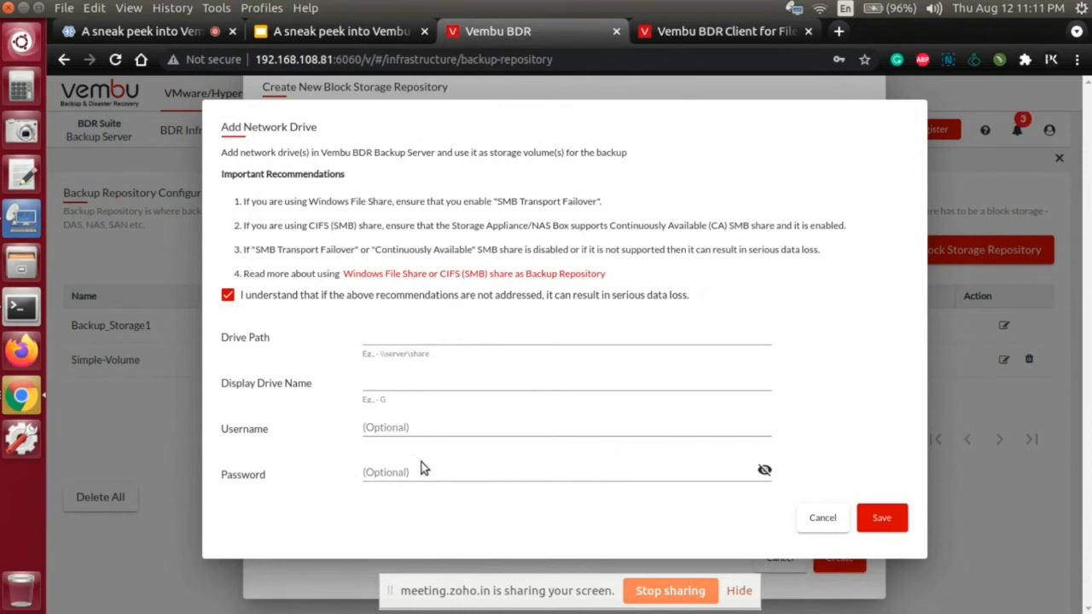
left_click(826, 517)
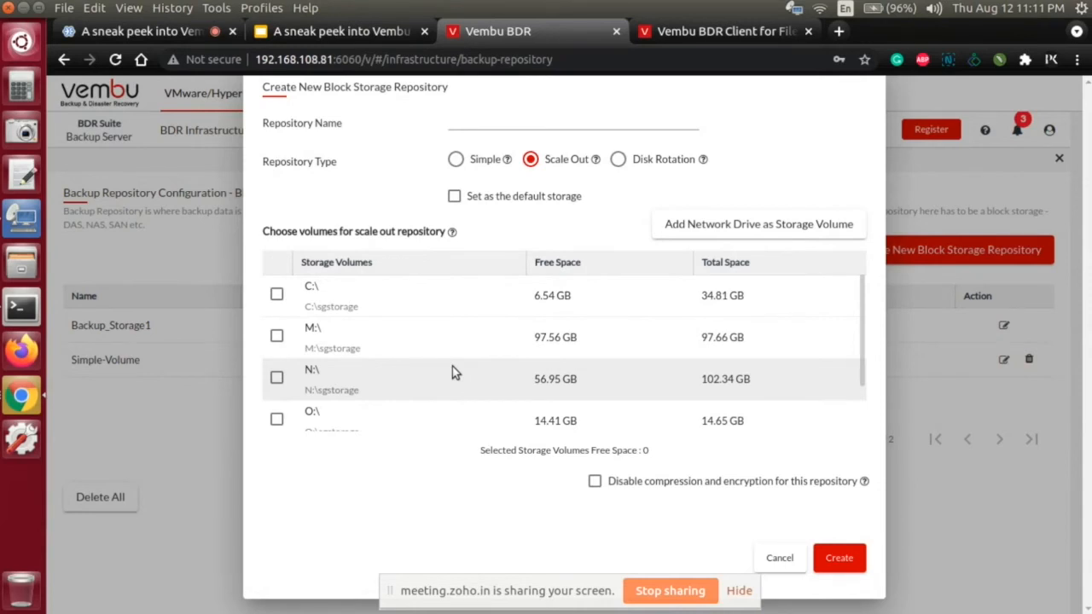
Step: Try selecting the N:\ and O:\ volumes for the scale-out repository, and clear both selections
scroll(452, 370, "down", 1)
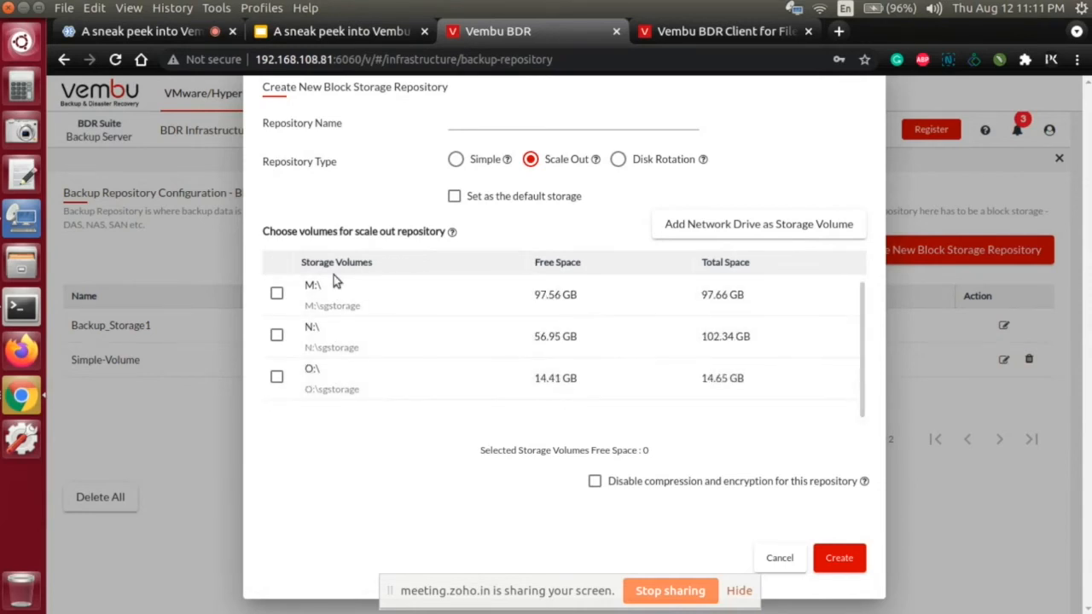
scroll(331, 375, "up", 1)
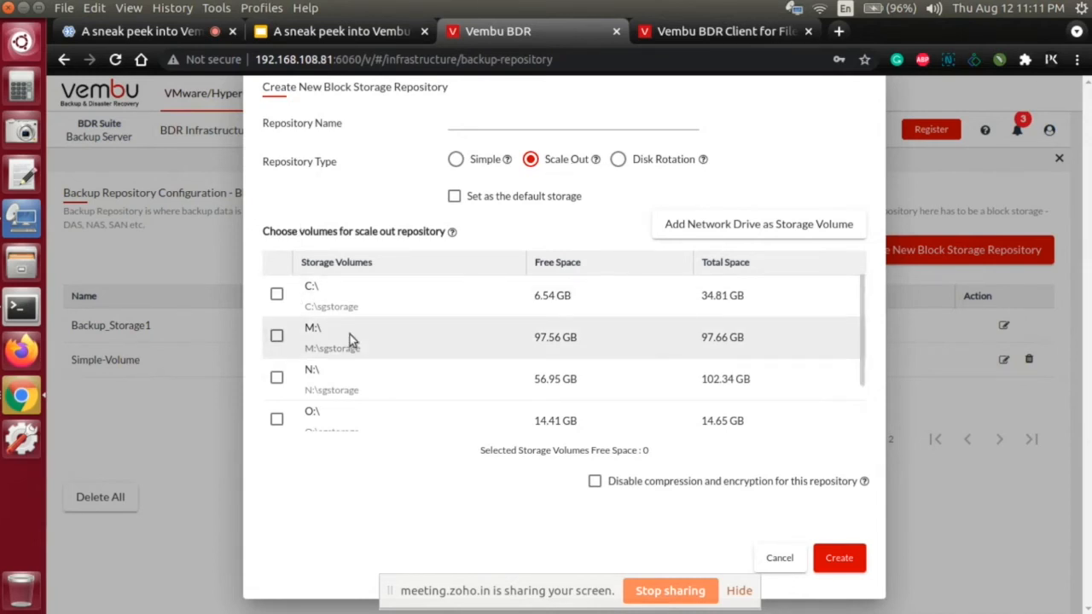
scroll(349, 337, "down", 1)
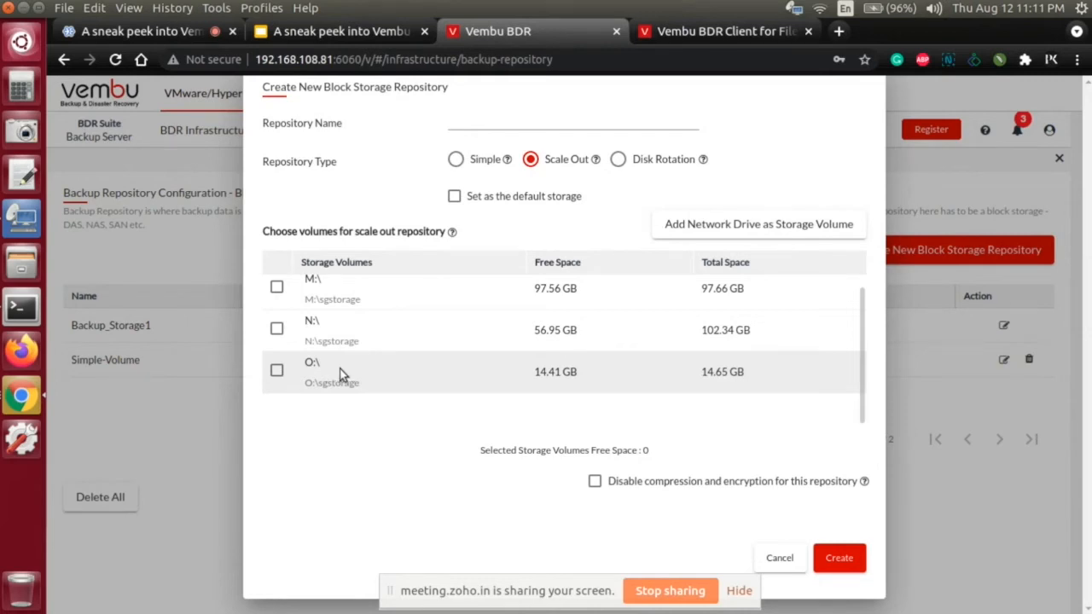
scroll(294, 376, "up", 1)
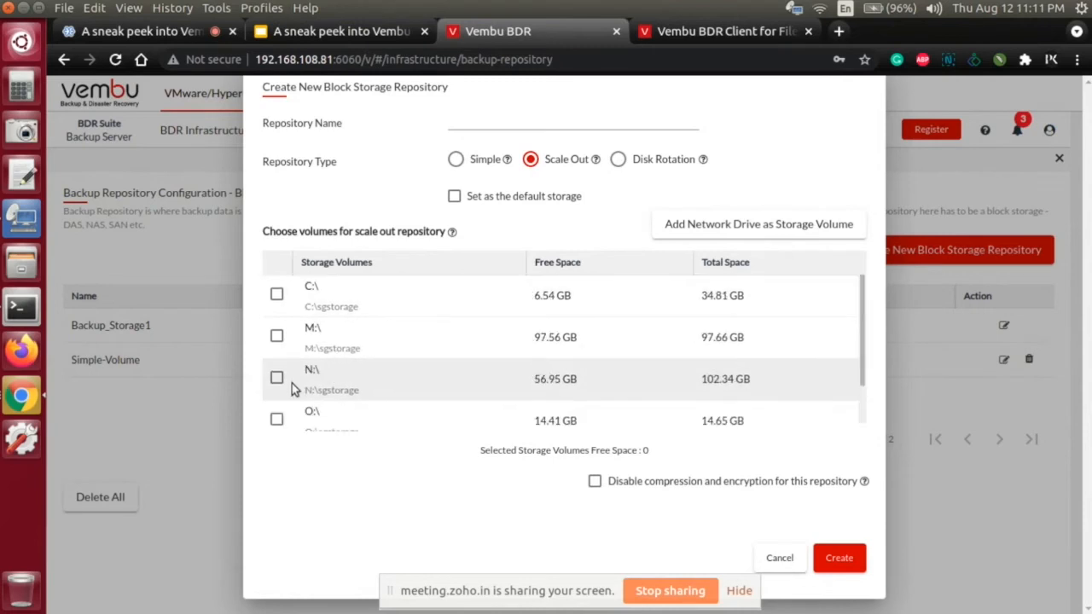
left_click(277, 380)
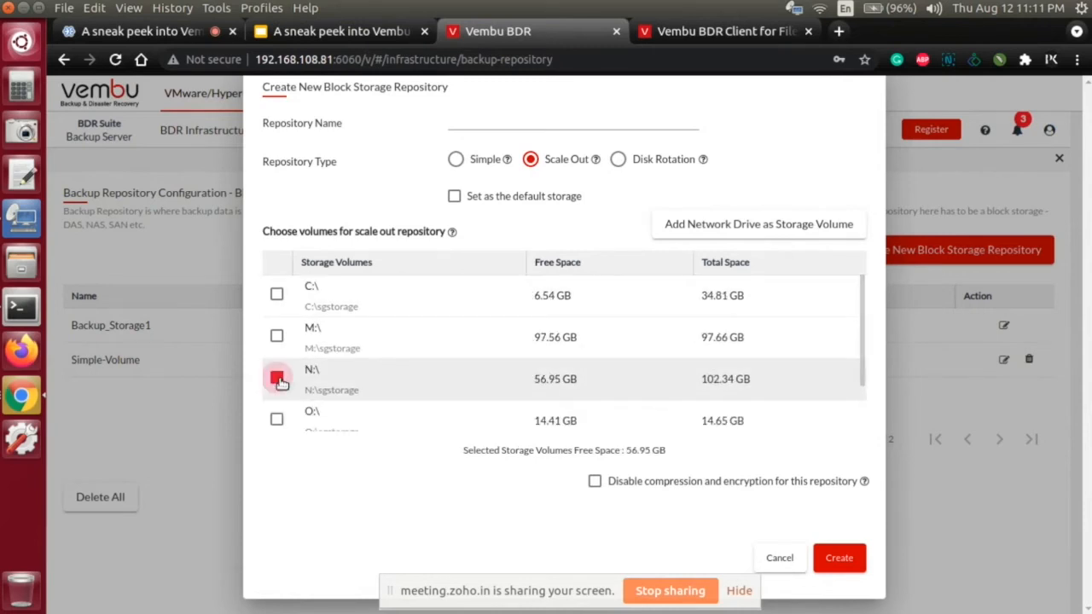
left_click(277, 420)
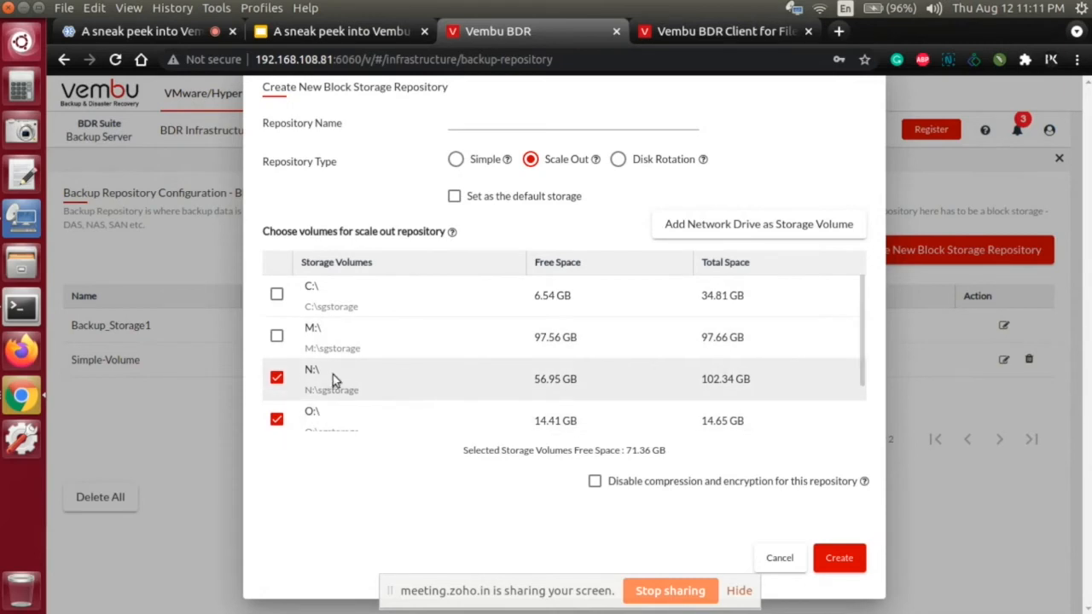
left_click(278, 378)
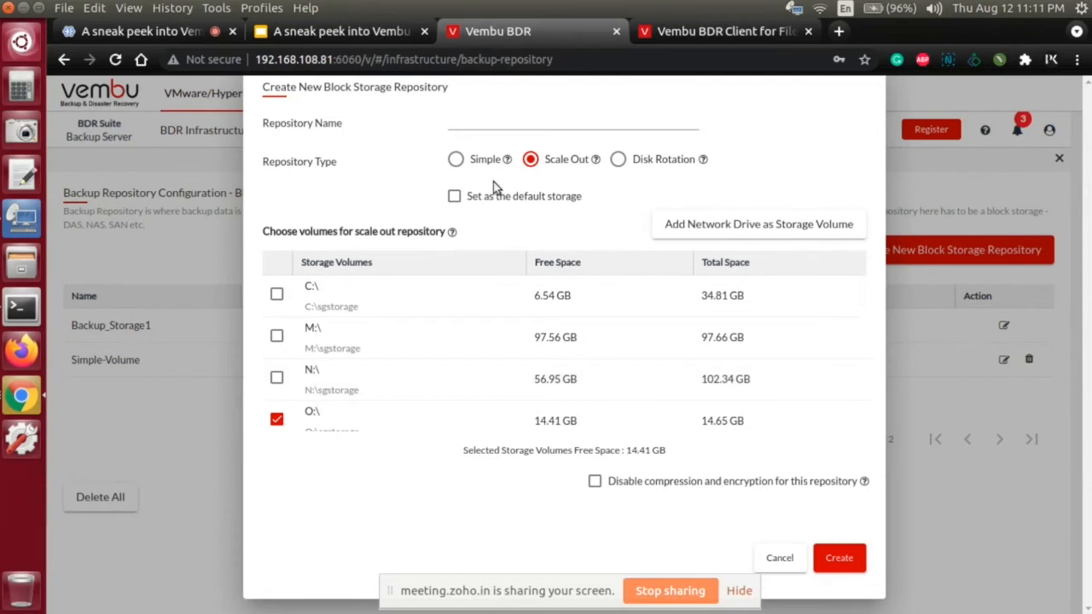
left_click(277, 418)
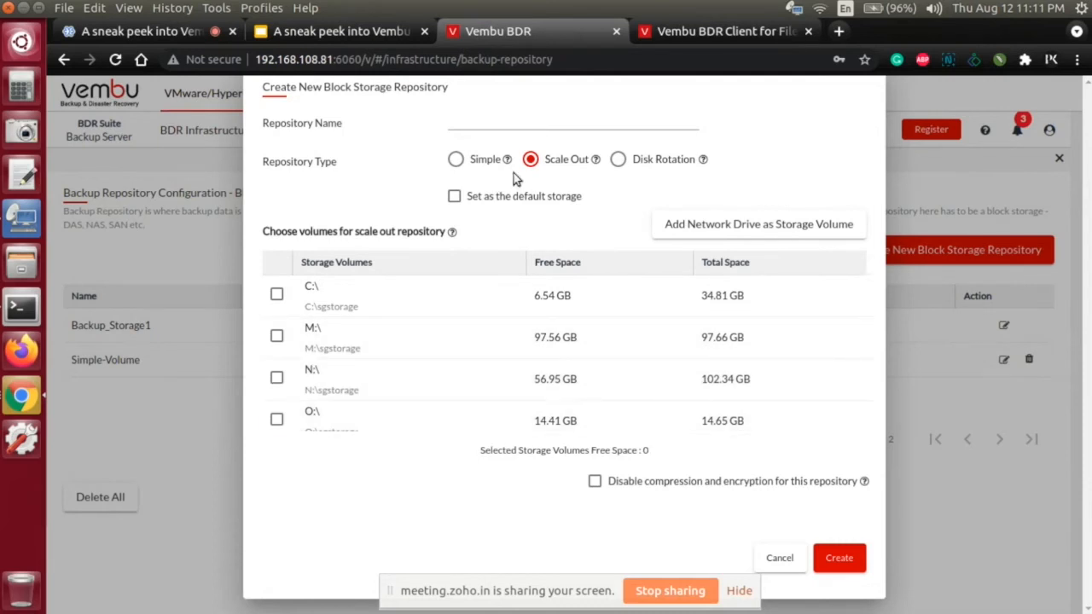
Step: Try the Simple repository type with volume M:\ and with N:\, and switch the type to Disk Rotation
left_click(474, 162)
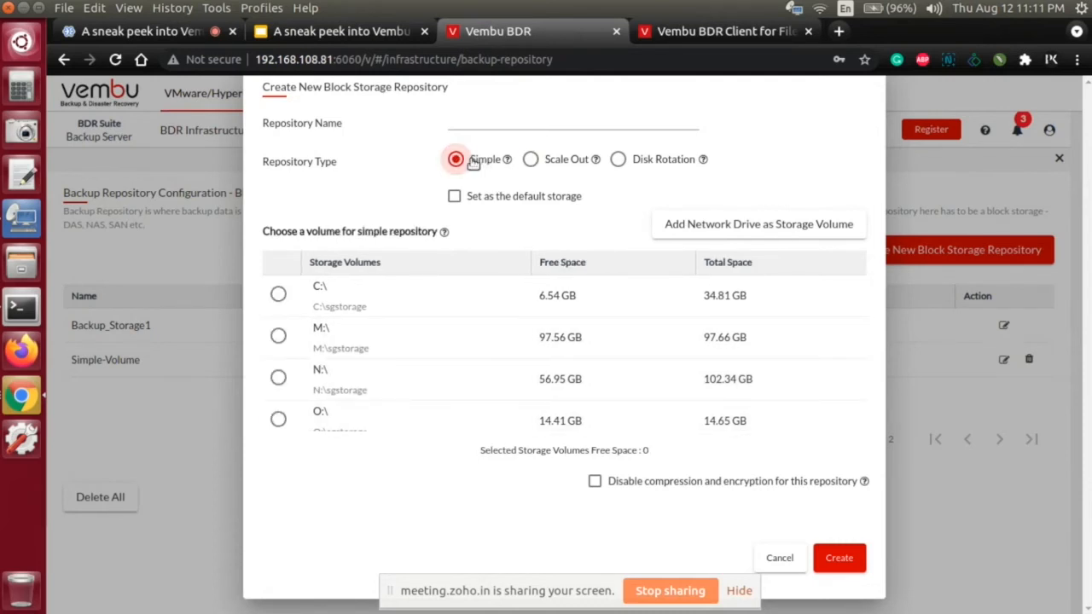
left_click(278, 337)
left_click(278, 378)
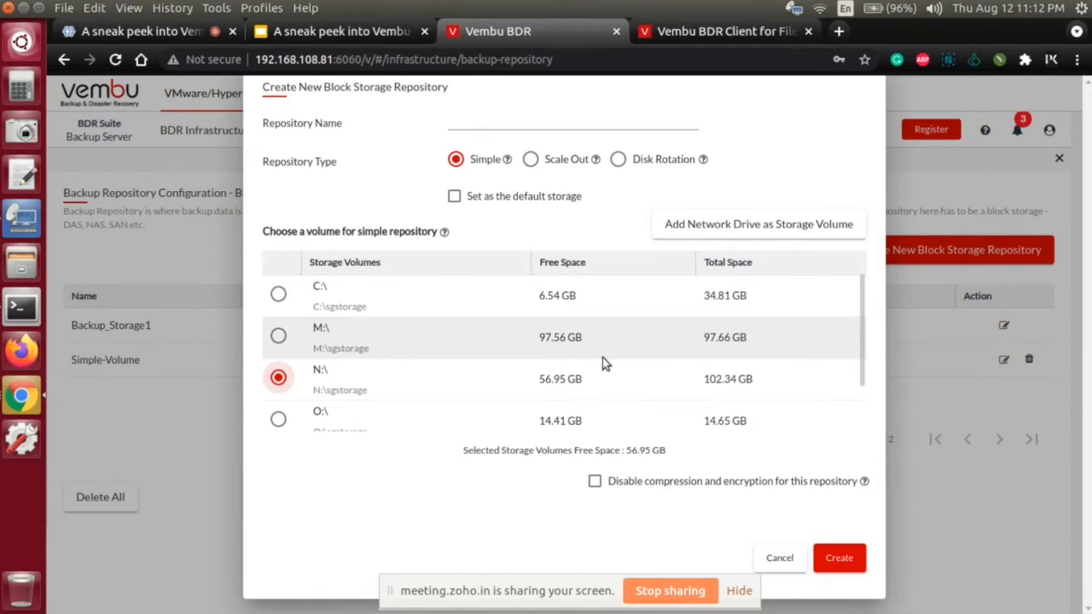
left_click(637, 168)
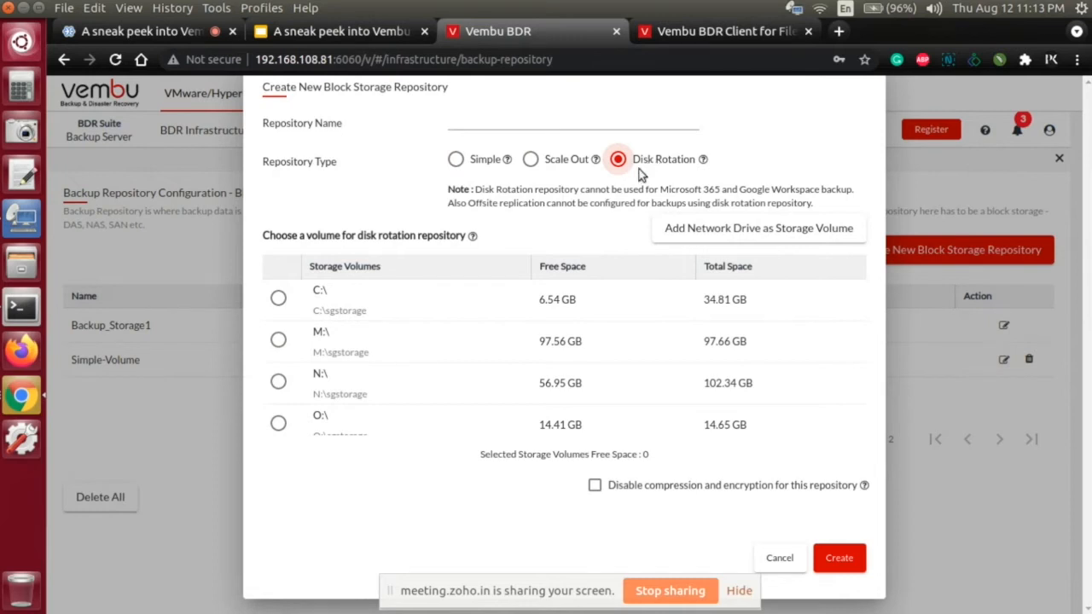
Step: Return the repository type to Scale Out, disable compression and encryption, and cancel creating the repository
left_click(530, 160)
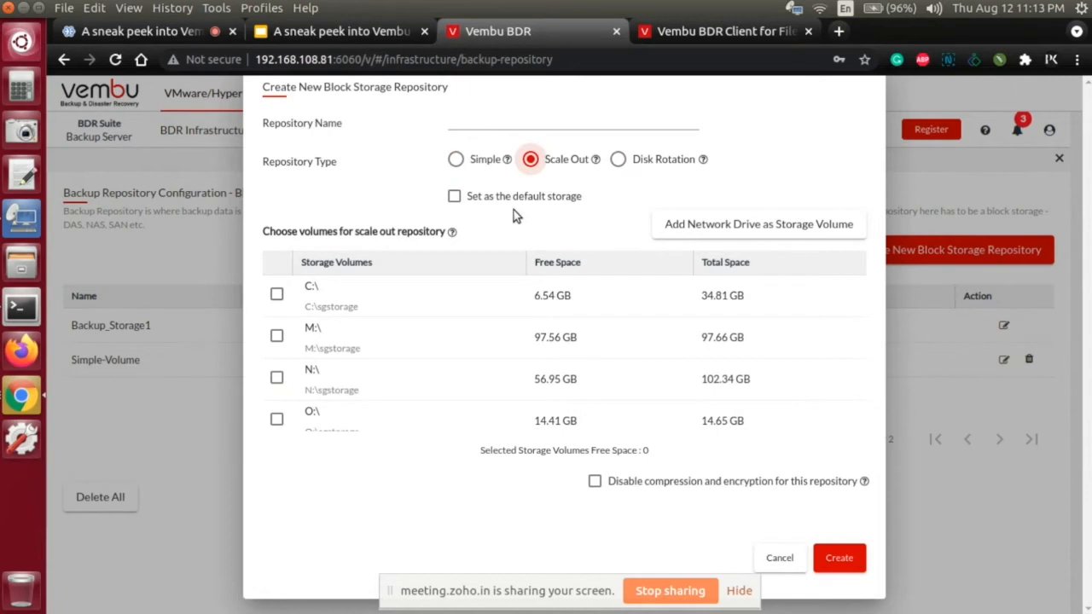
left_click(744, 483)
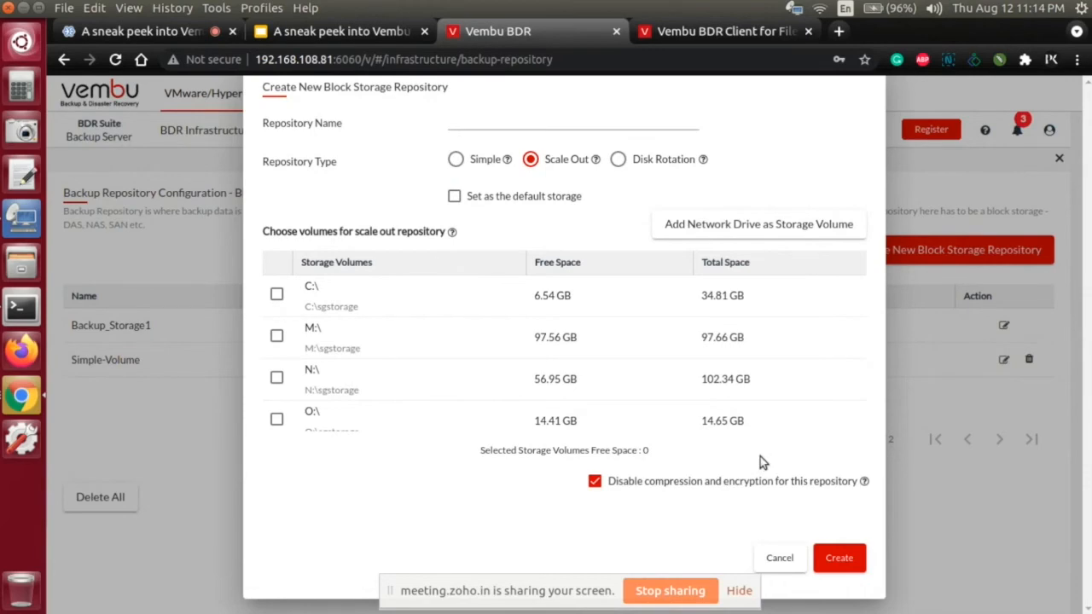
left_click(778, 557)
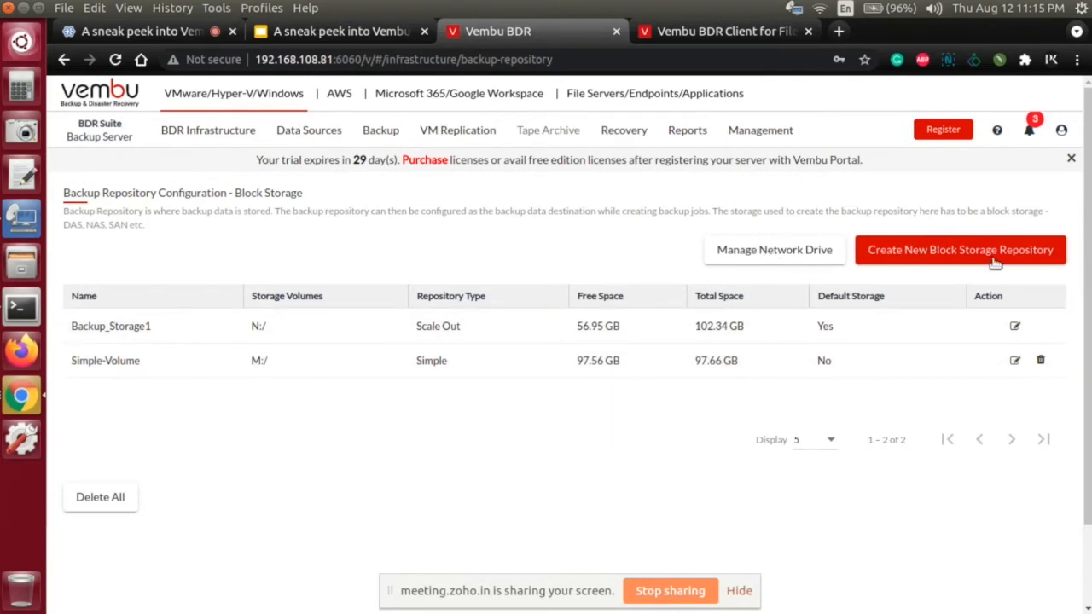
Step: View the list of managed network drives and close it
left_click(810, 255)
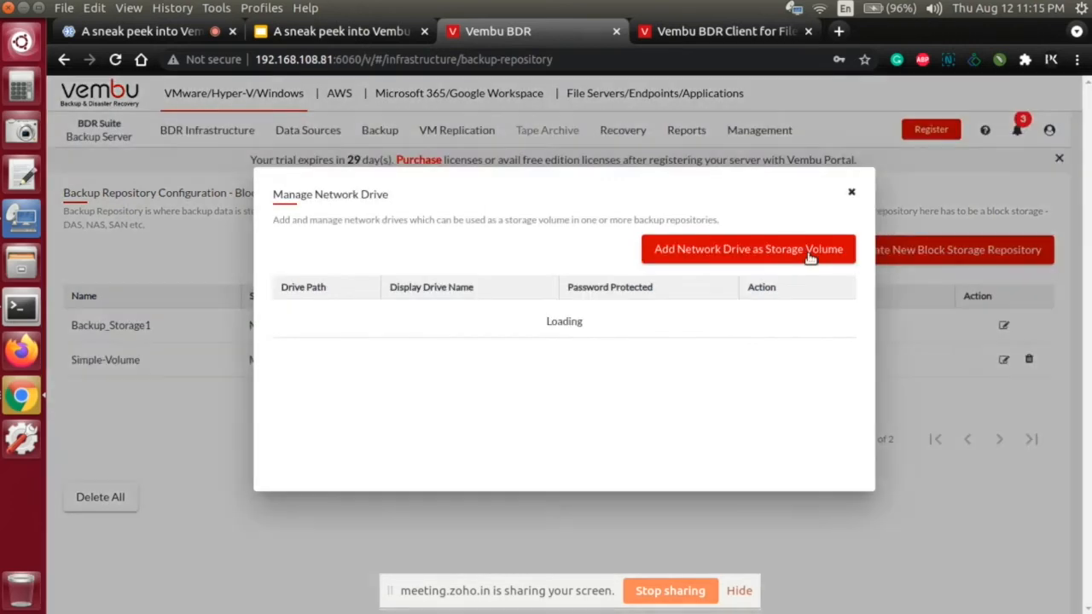
left_click(850, 197)
mouse_move(201, 137)
mouse_move(189, 171)
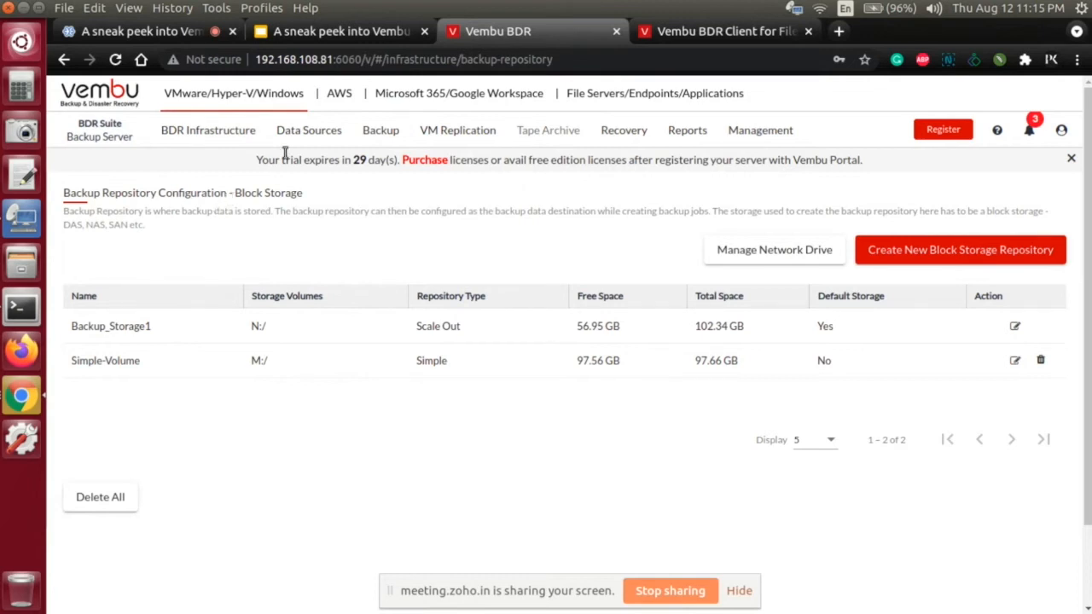
mouse_move(292, 133)
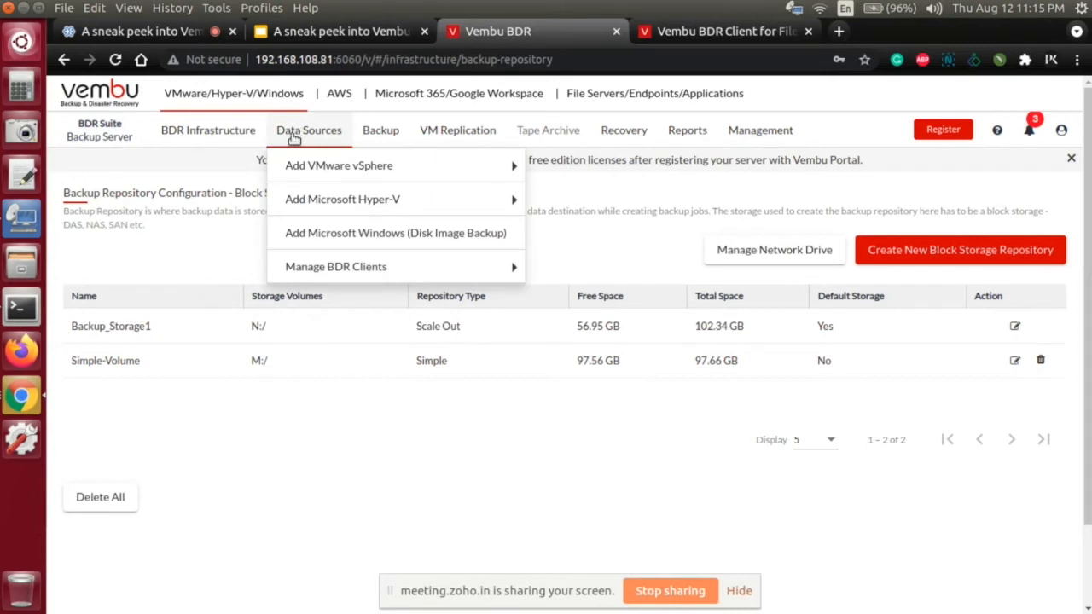
mouse_move(297, 173)
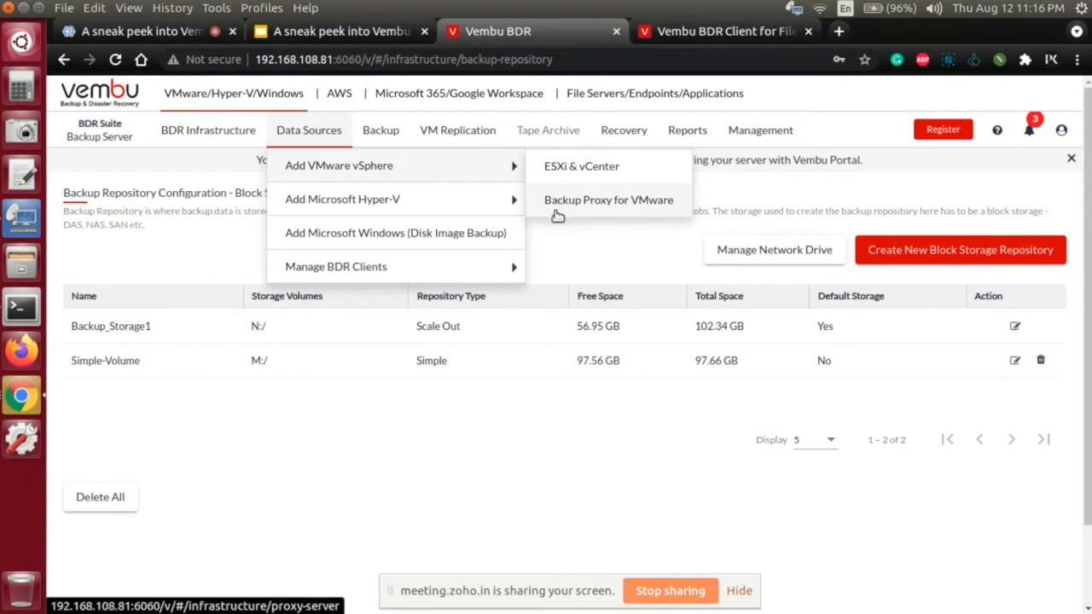
mouse_move(463, 198)
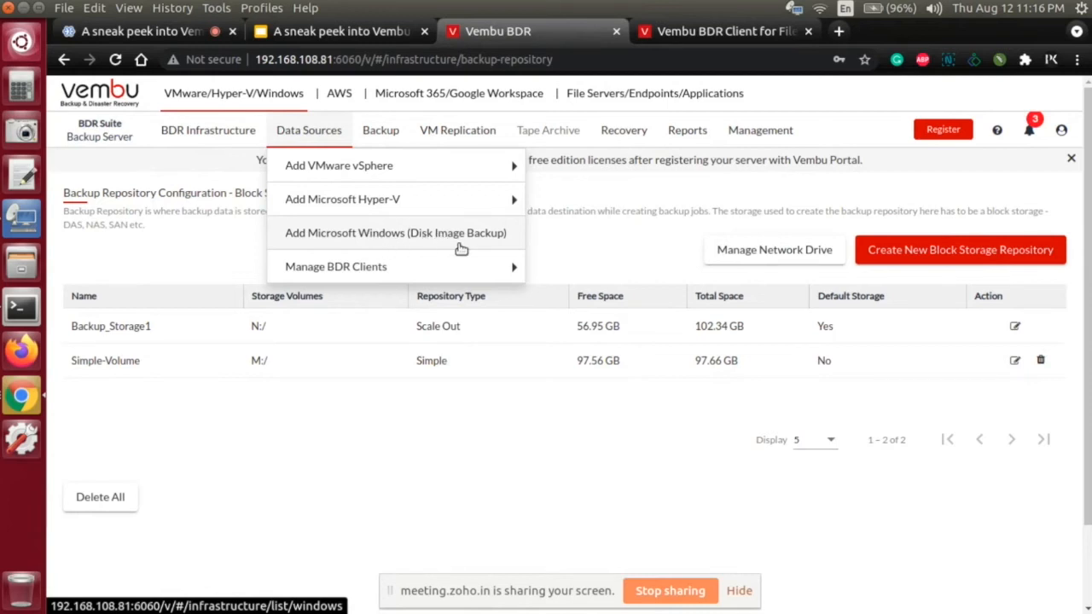
Step: Show the ESXi and vCenter data sources and open the form for adding an ESXi/vCenter server
mouse_move(455, 177)
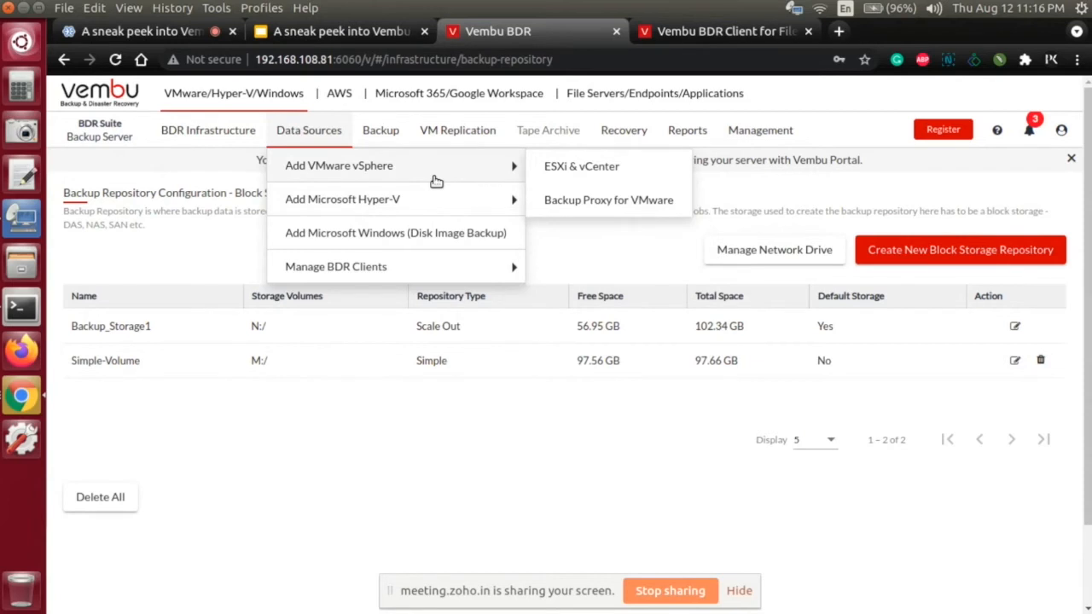
left_click(566, 172)
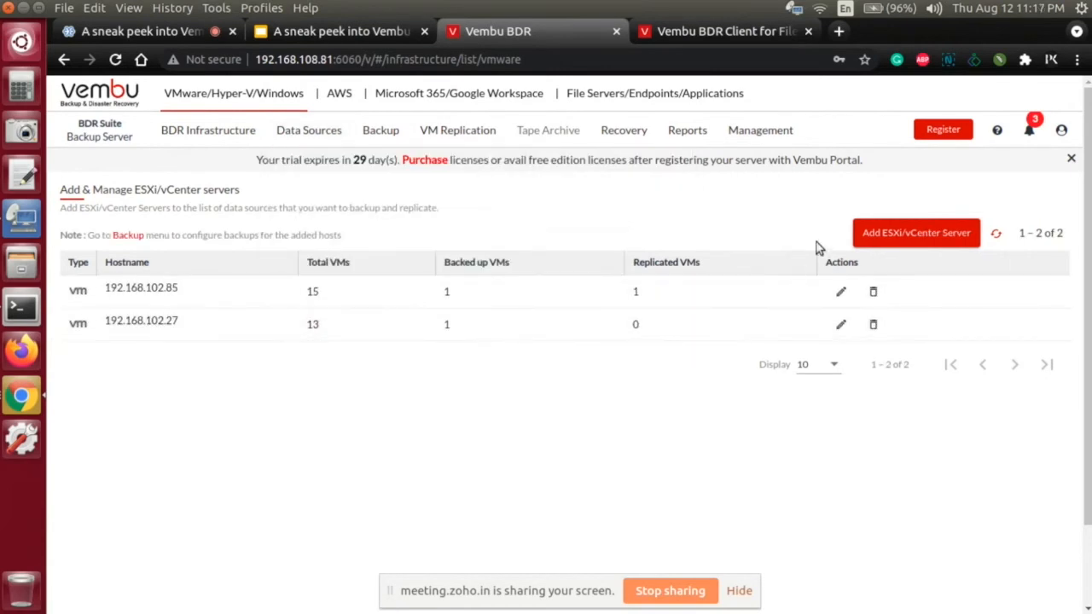
left_click(881, 240)
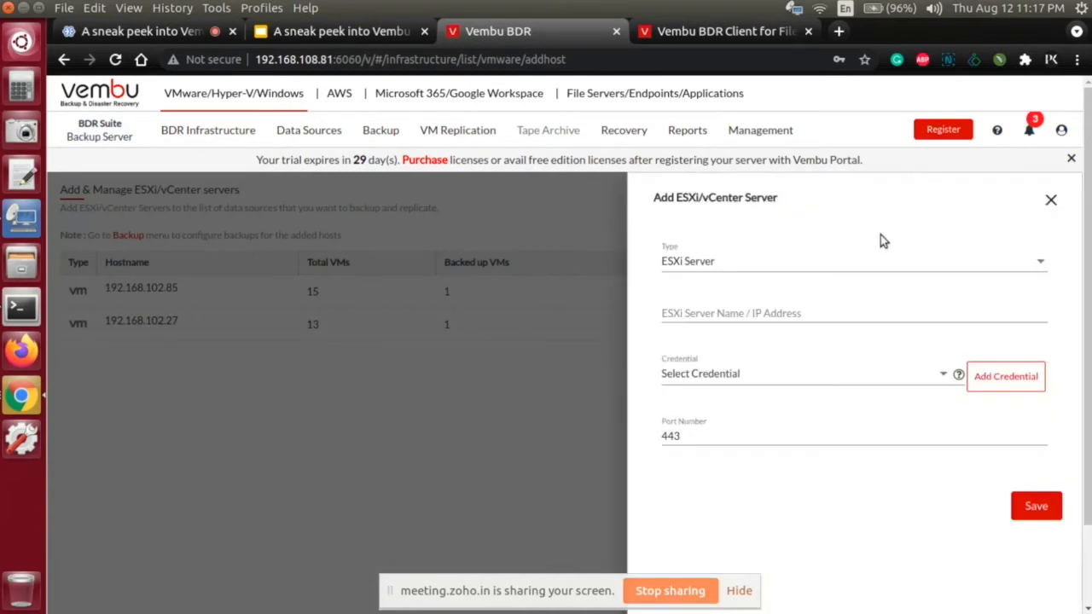
Step: Try the VMware vCenter and ESXi Server types, view the credential profile form, and close everything without saving
left_click(690, 269)
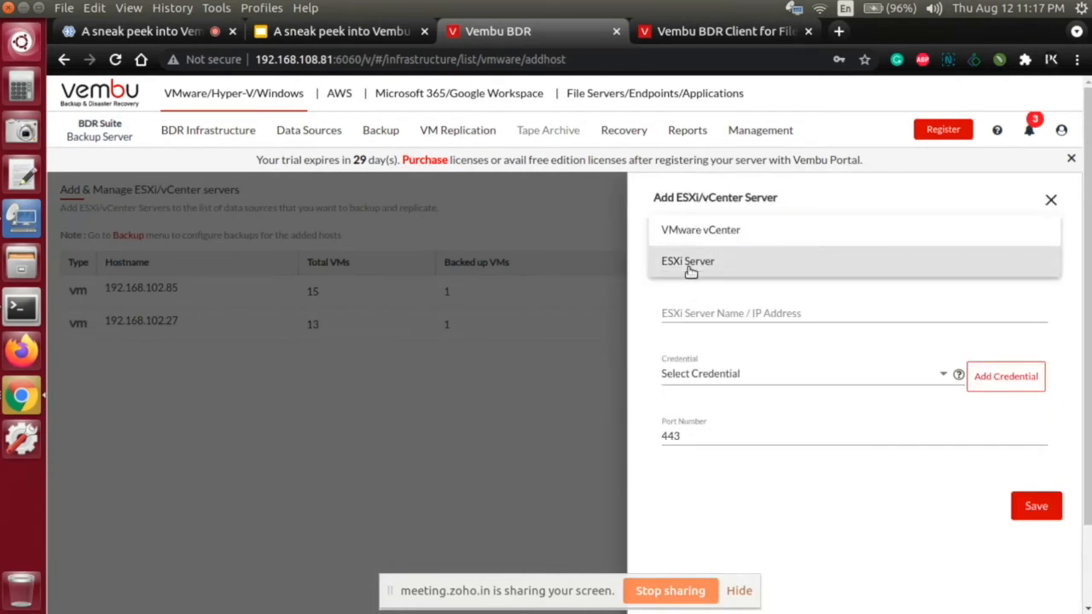
left_click(699, 238)
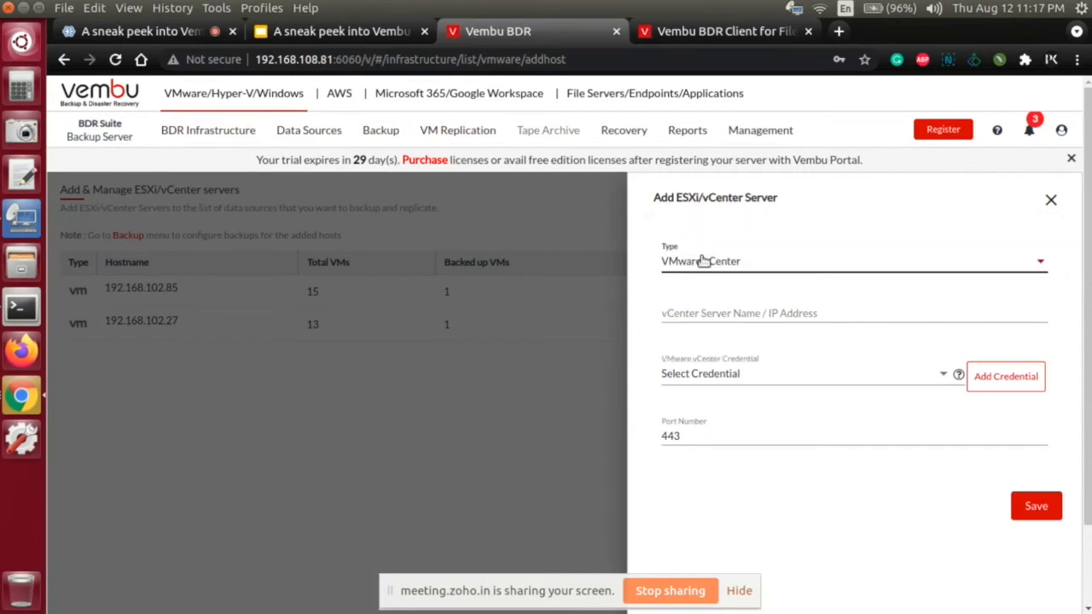
left_click(701, 261)
left_click(700, 291)
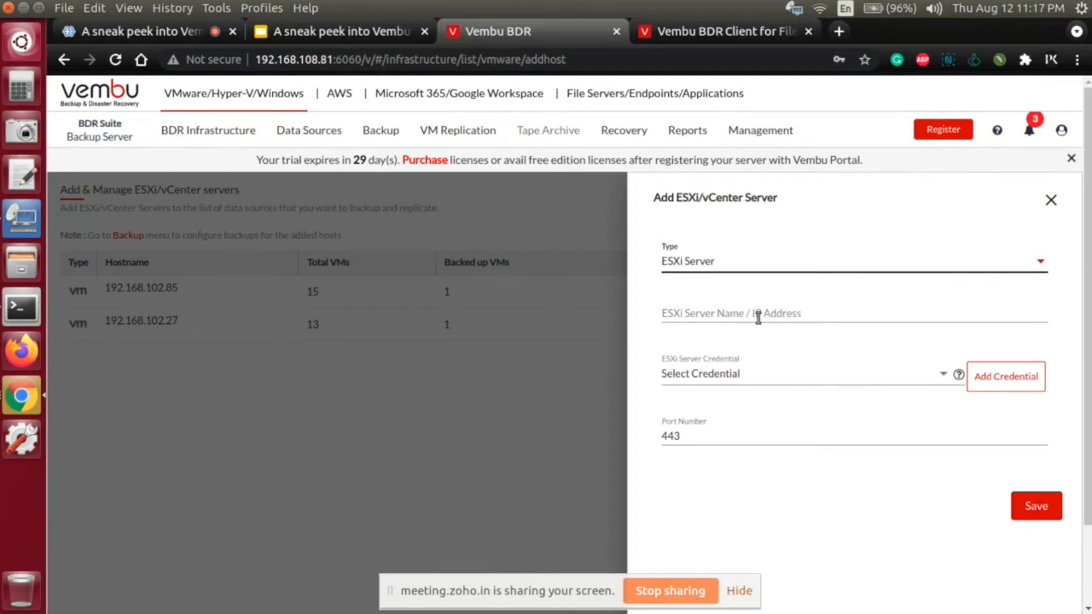
left_click(1019, 385)
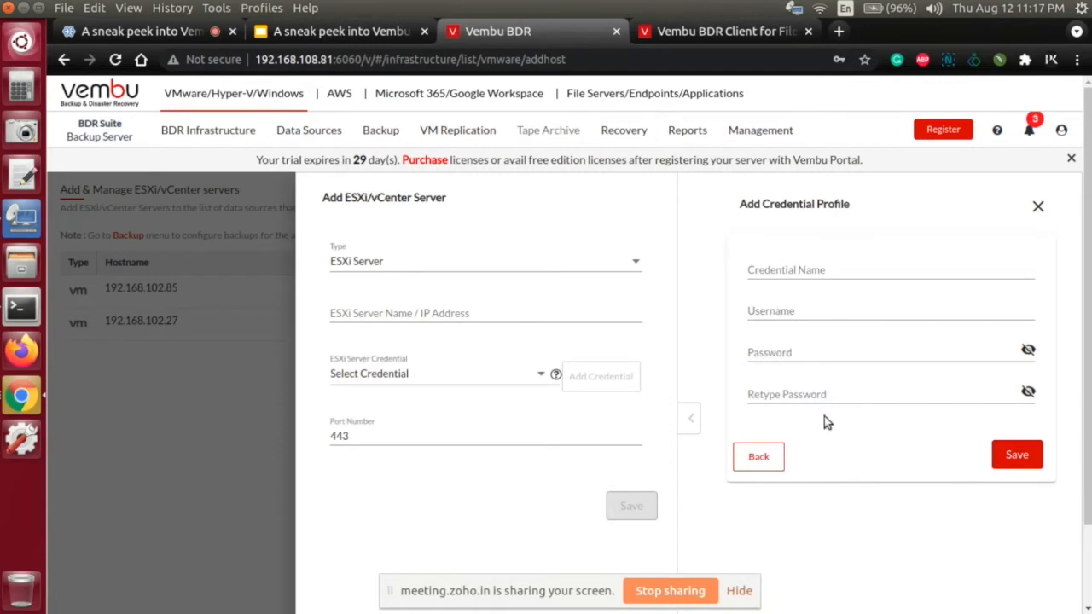
left_click(223, 445)
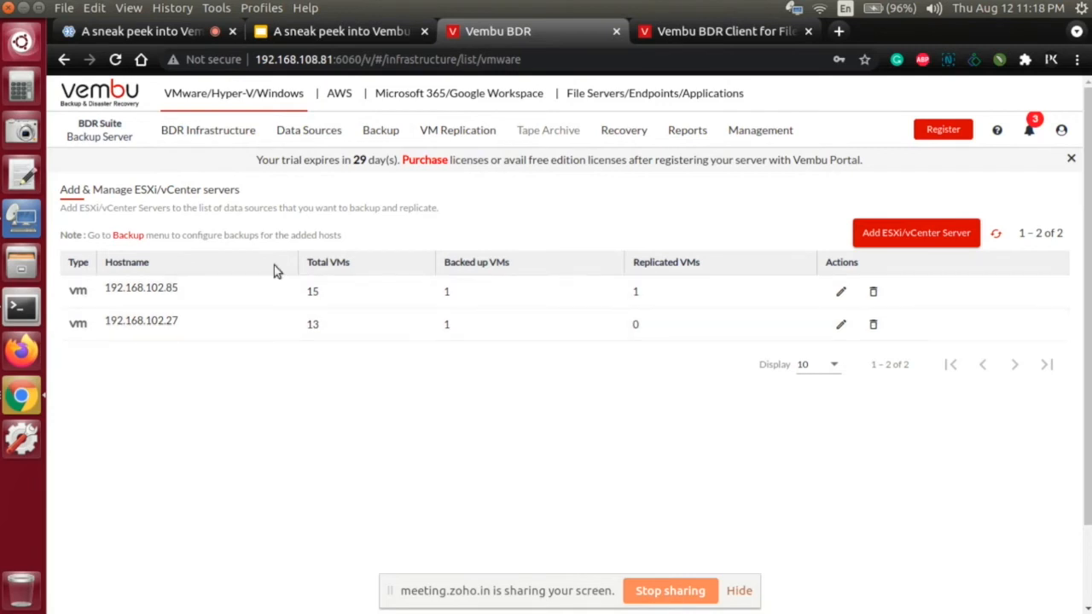
Step: View the Microsoft Hyper-V clusters page and the standalone Hyper-V servers page
left_click(309, 130)
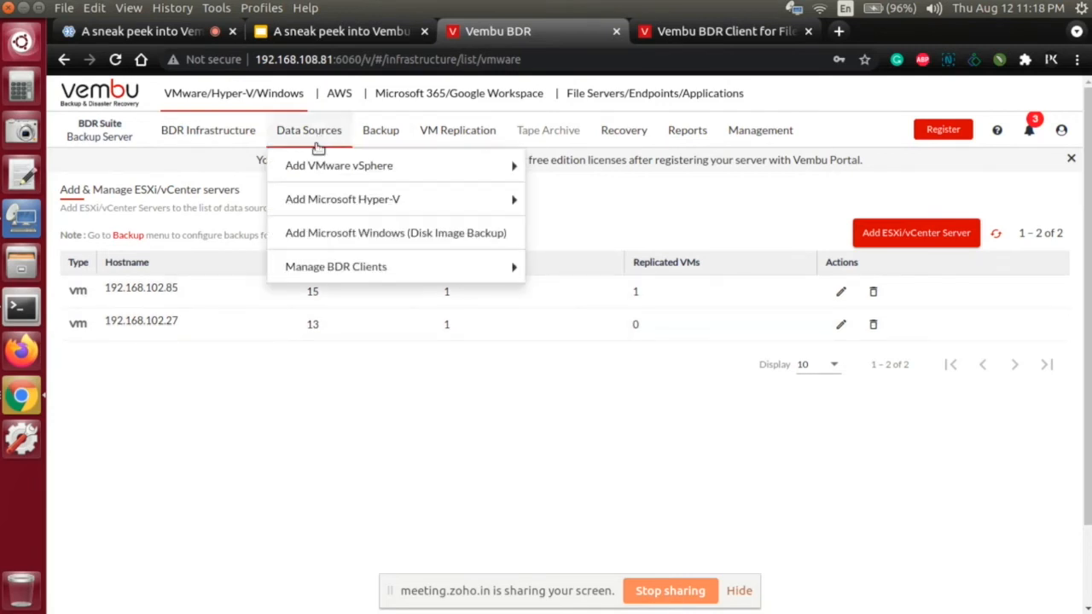
left_click(314, 210)
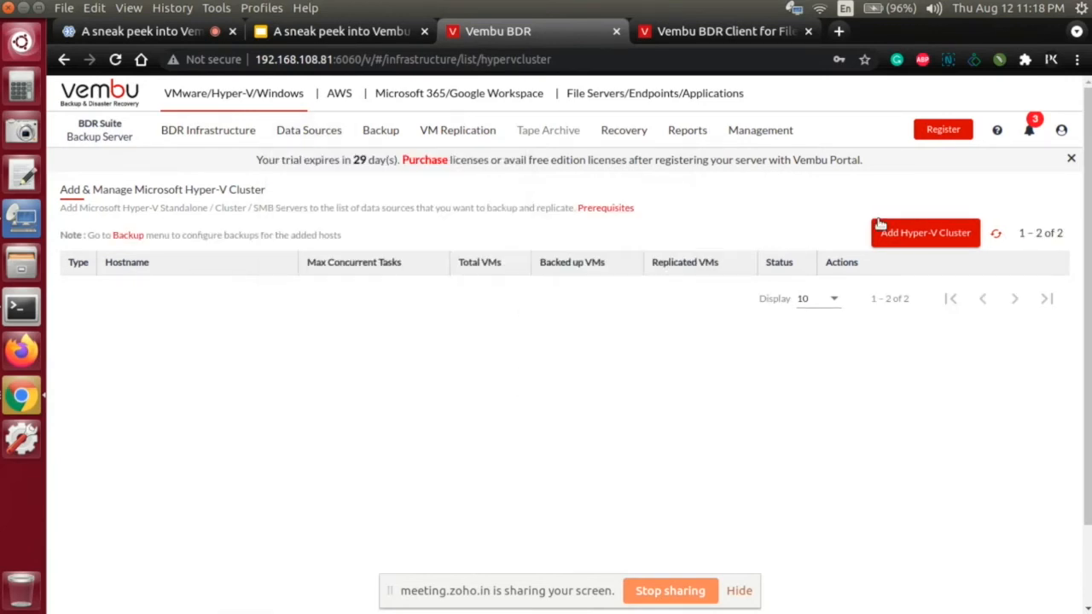
mouse_move(314, 133)
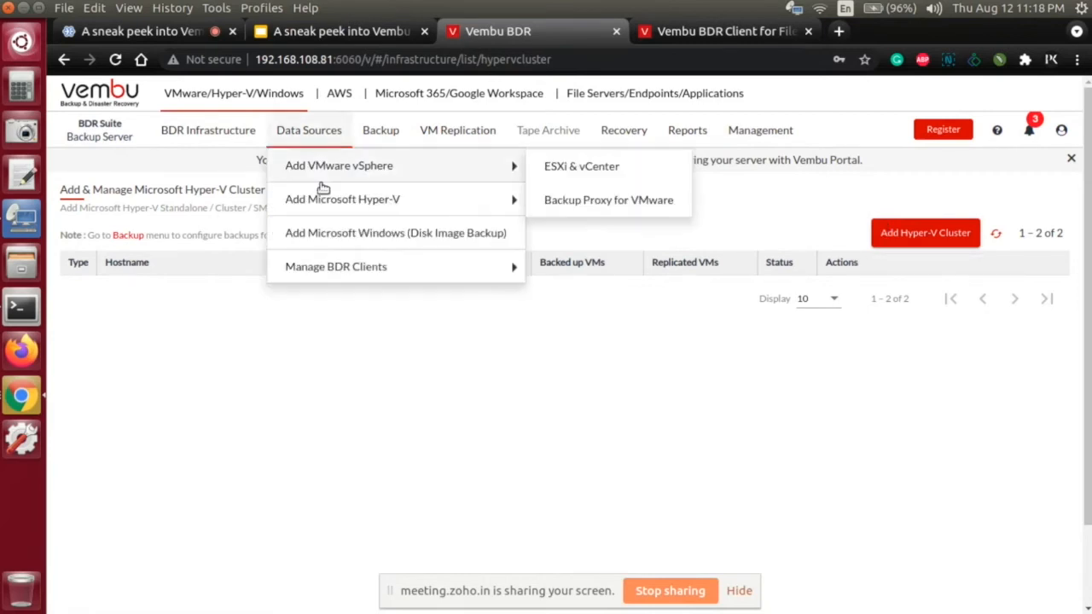
mouse_move(388, 202)
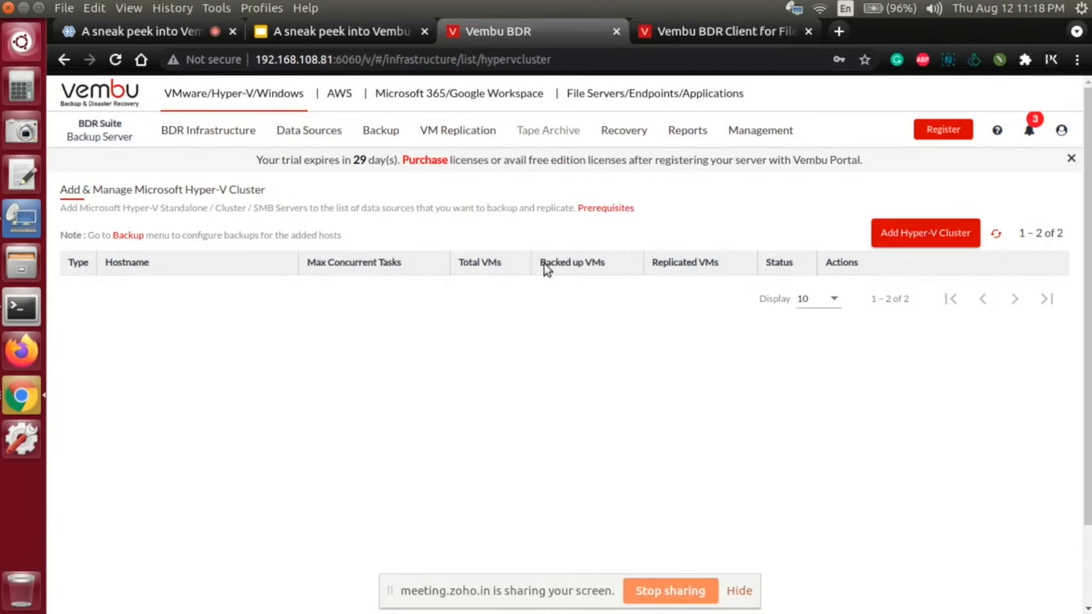
mouse_move(342, 151)
mouse_move(470, 203)
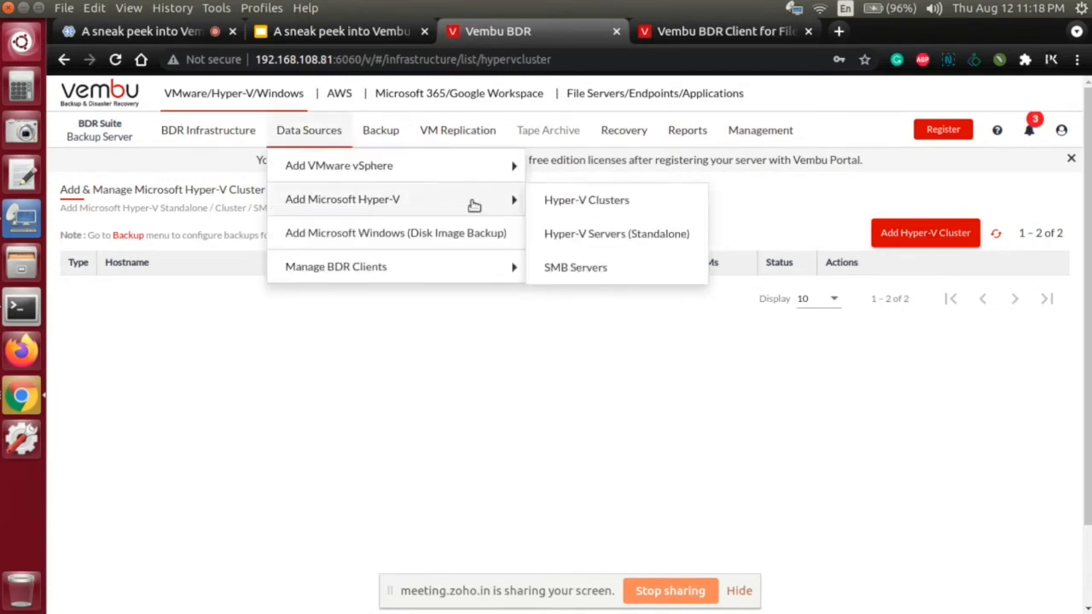
left_click(579, 234)
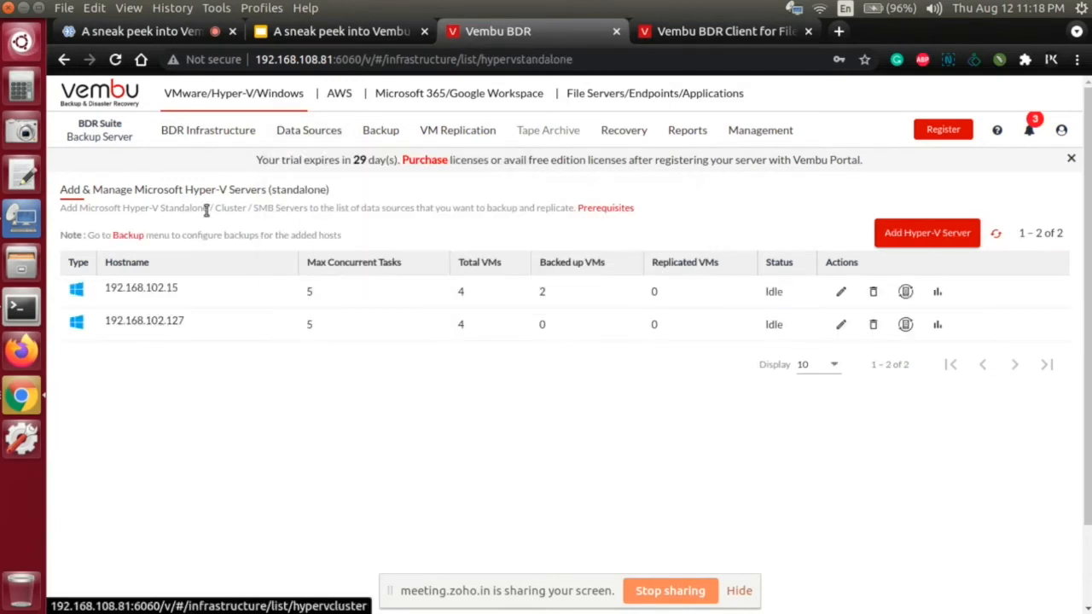
Step: View the form for adding a standalone Hyper-V server, close it, and show the Microsoft Windows disk image backup machines
left_click(923, 235)
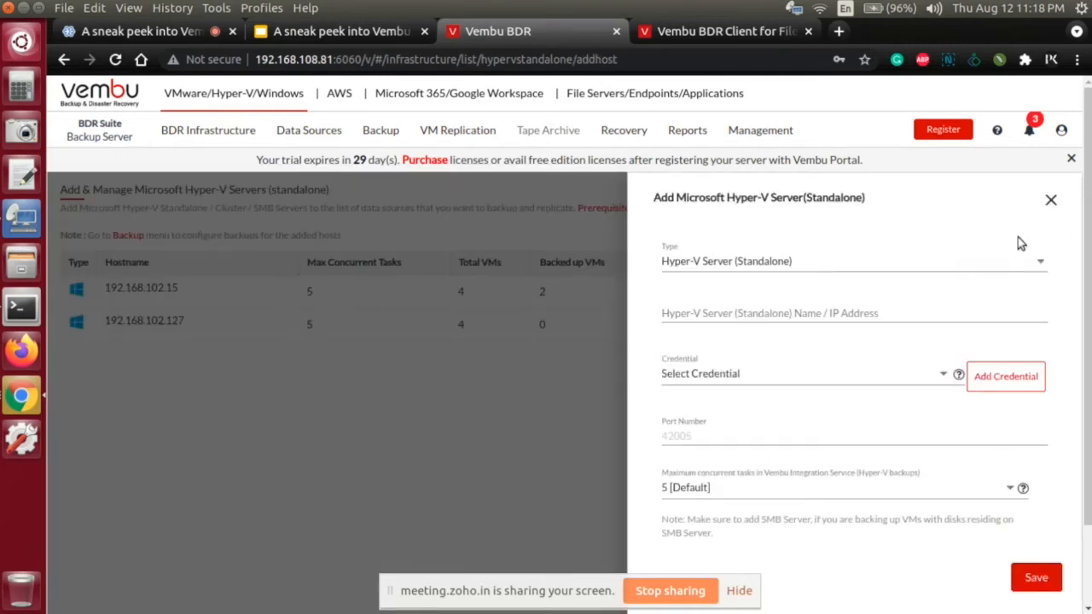
left_click(1049, 202)
mouse_move(319, 145)
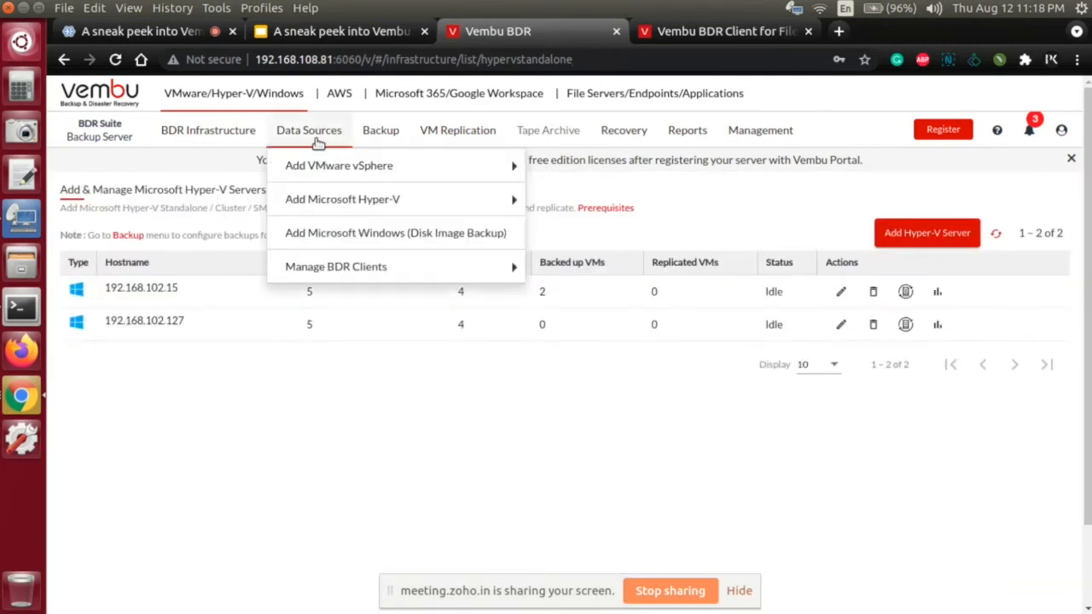
left_click(319, 231)
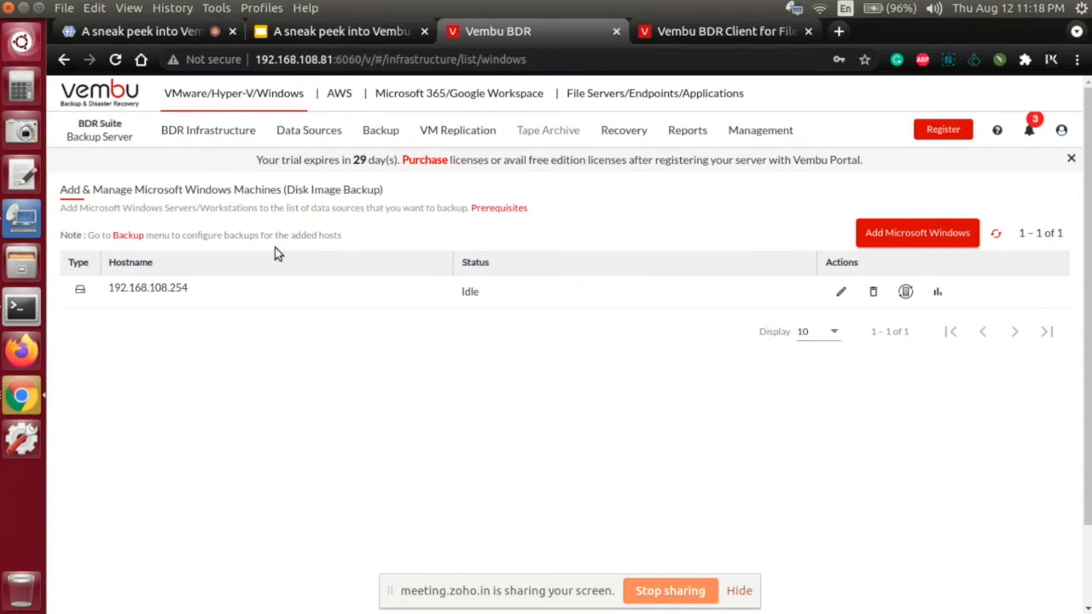
Step: Start configuring a new VMware vSphere backup job
left_click(378, 141)
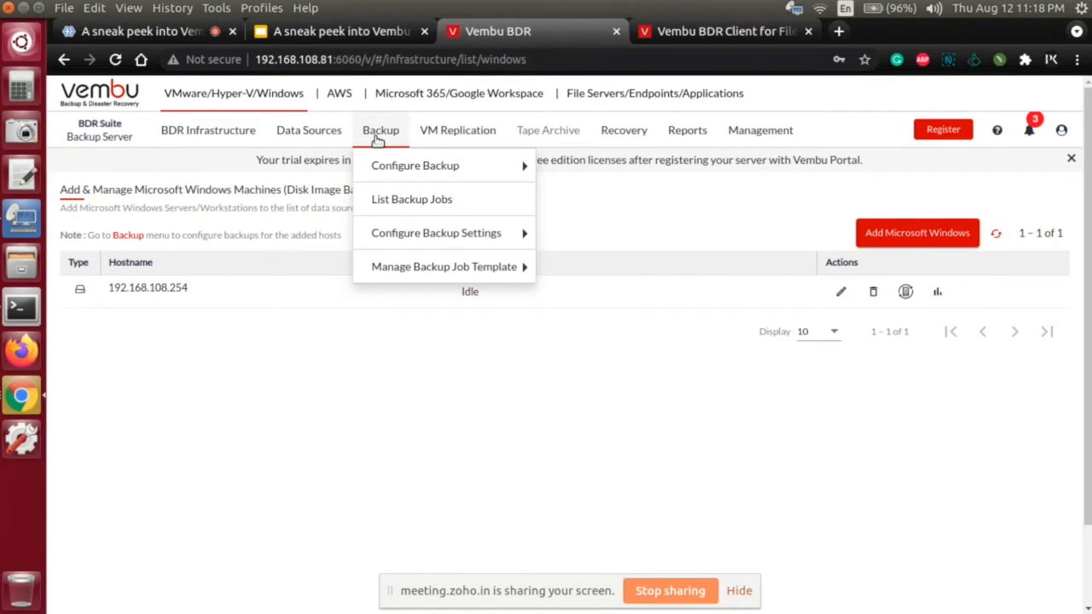
mouse_move(380, 176)
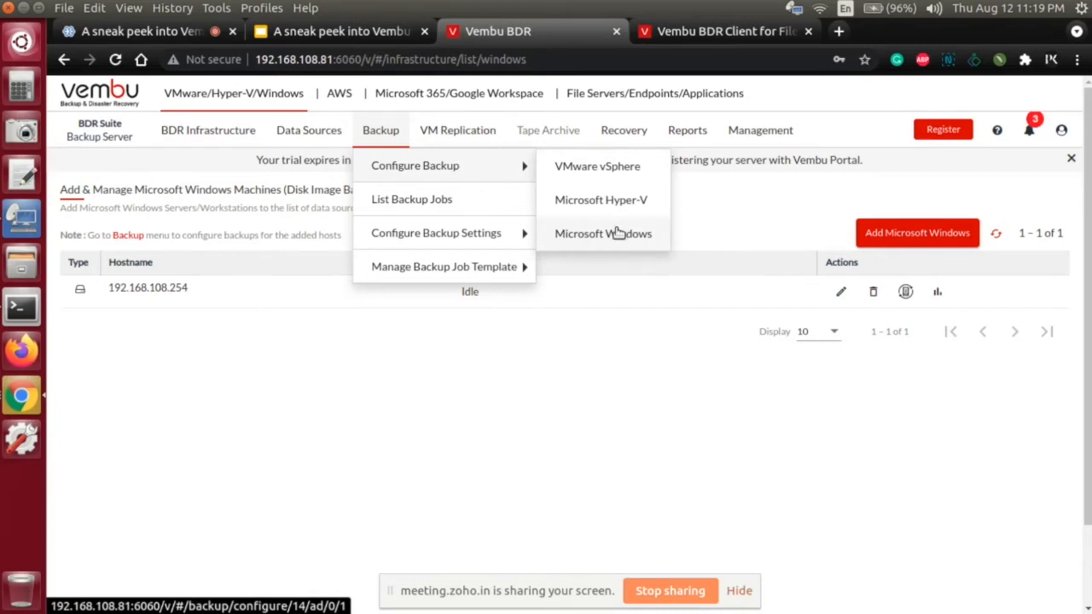
left_click(616, 179)
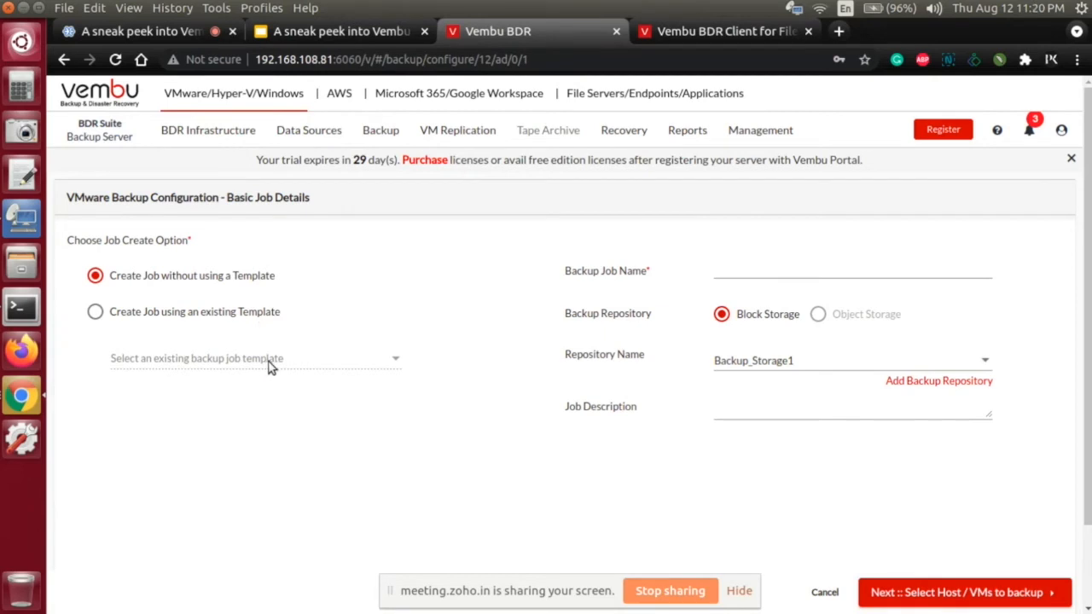
Step: Try creating the job from the existing template VMware-Templat1, and switch back to creating it without a template
left_click(228, 320)
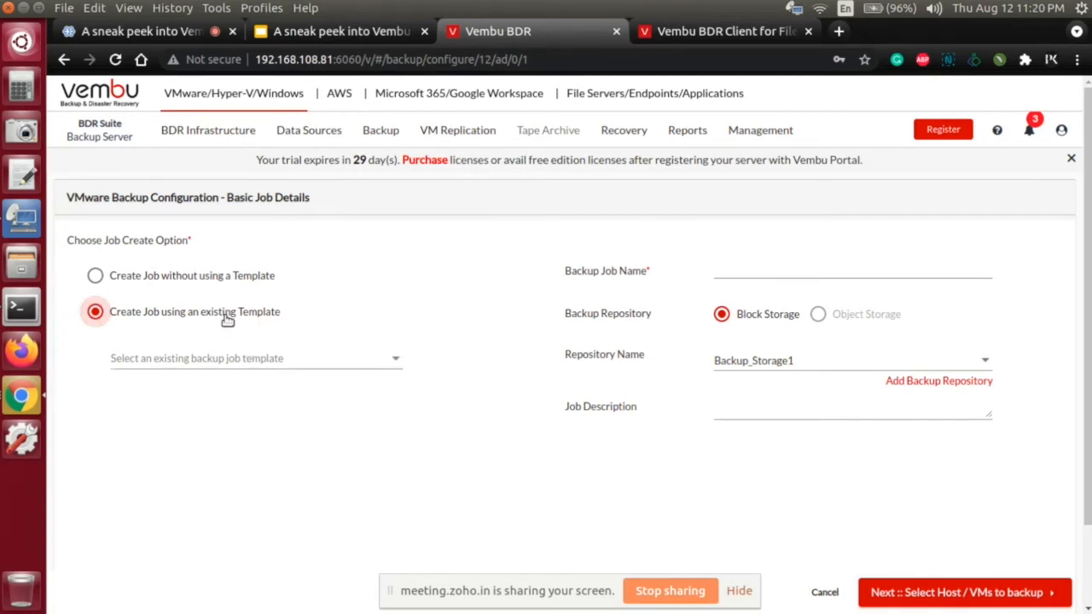
mouse_move(378, 141)
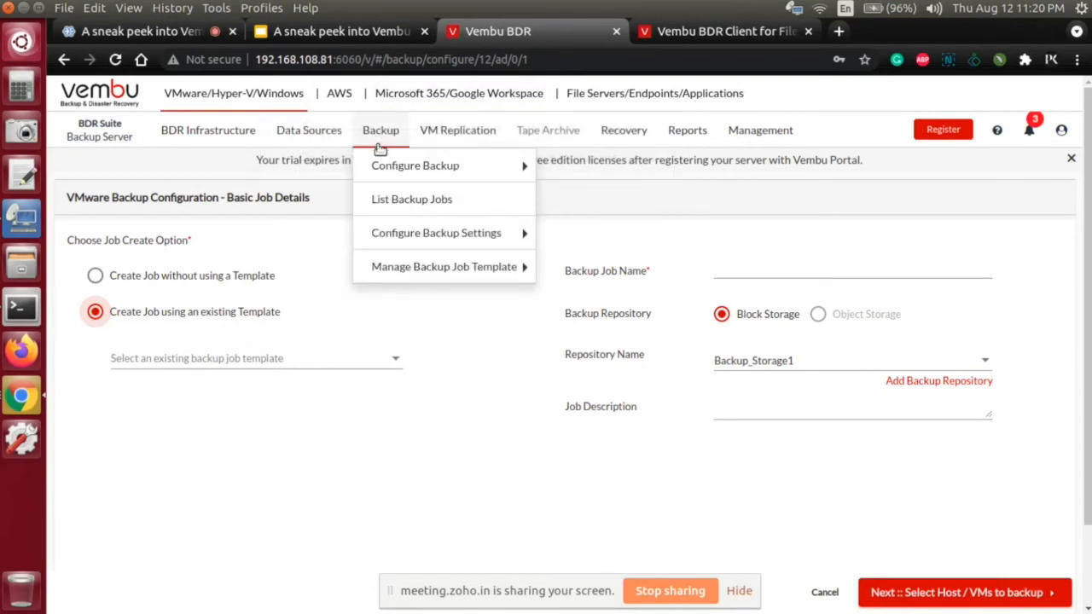
mouse_move(383, 273)
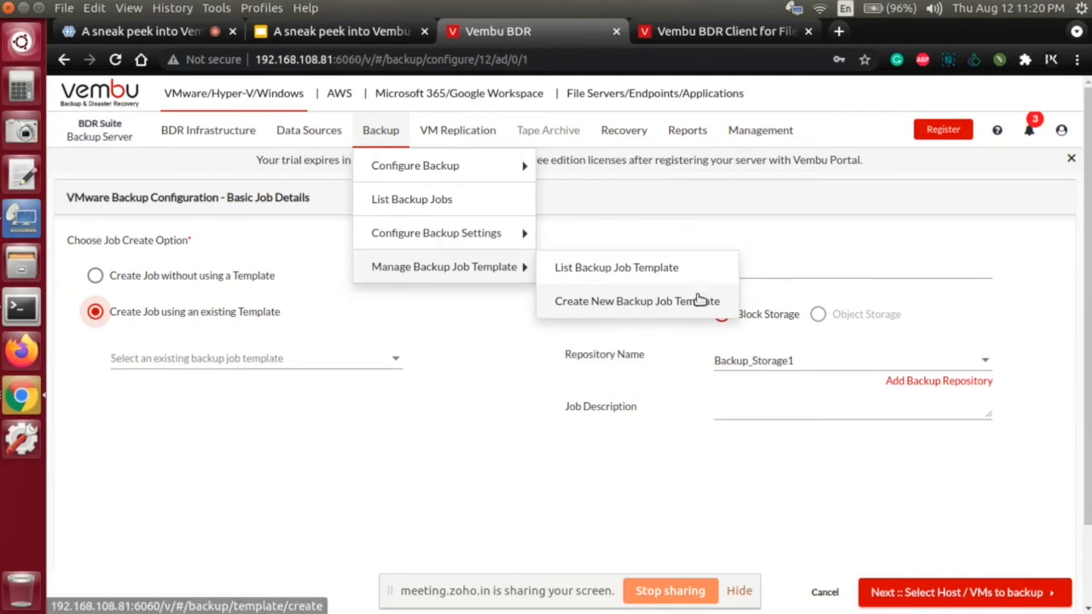
left_click(390, 360)
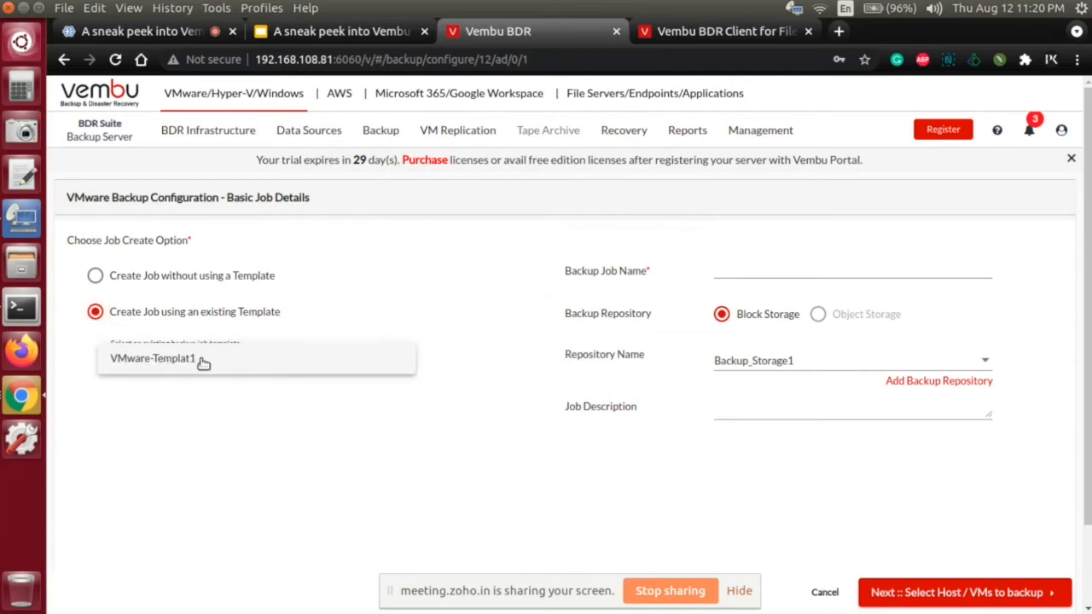
left_click(166, 370)
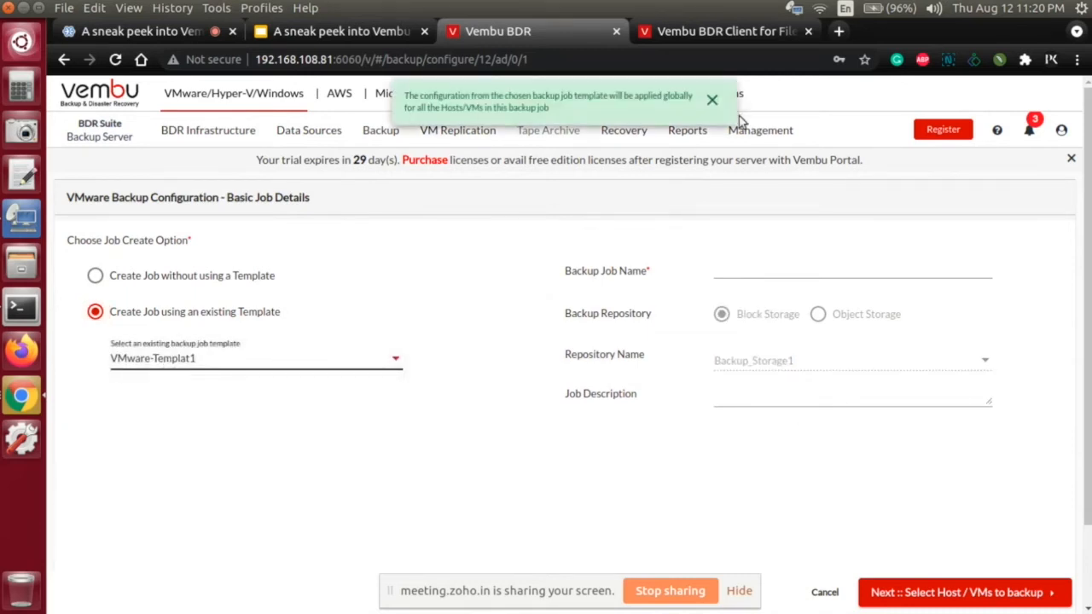
left_click(711, 101)
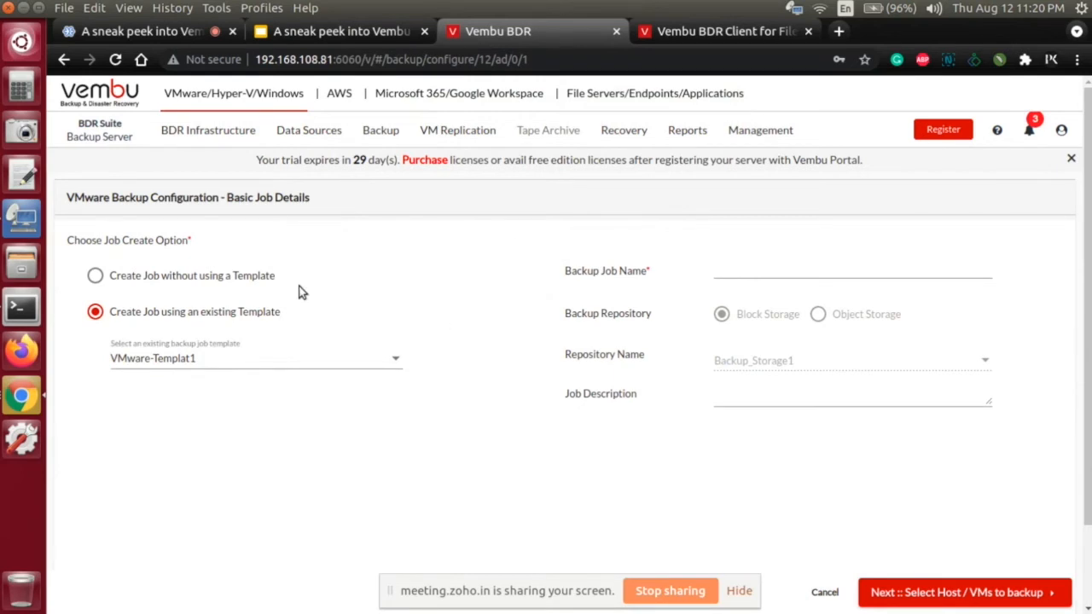
left_click(219, 275)
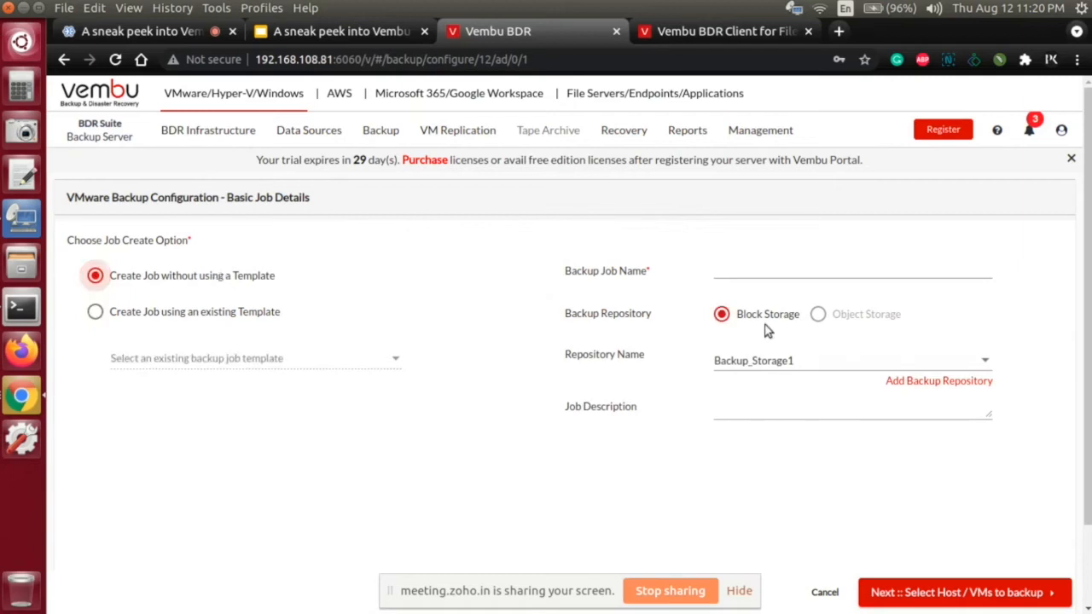
Step: Name the backup job Test, choose the Simple-Volume repository, and proceed to the host and VM selection
left_click(810, 278)
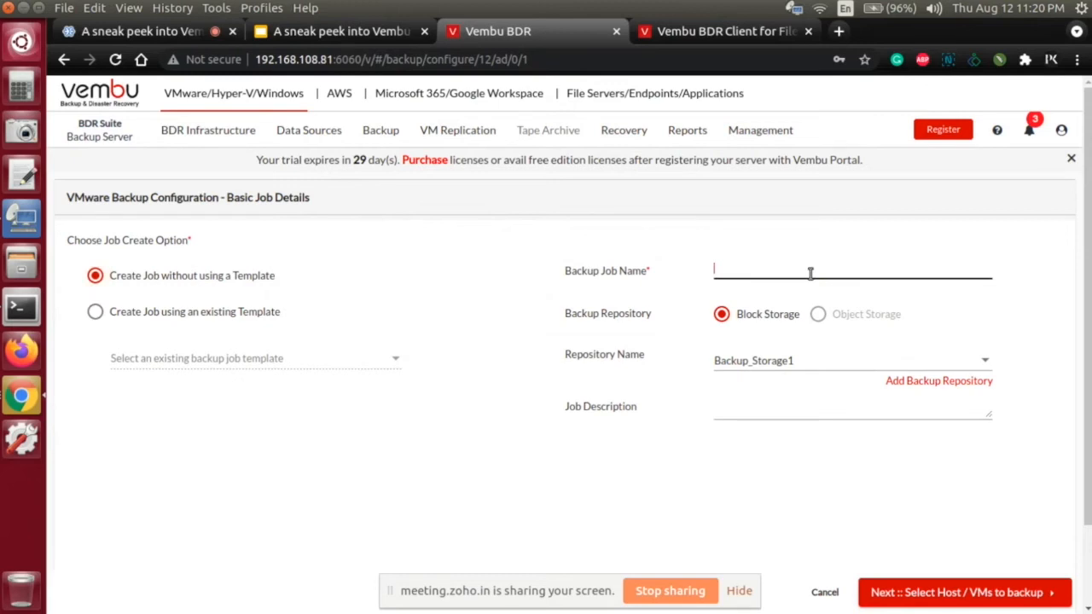
type("Test")
left_click(823, 373)
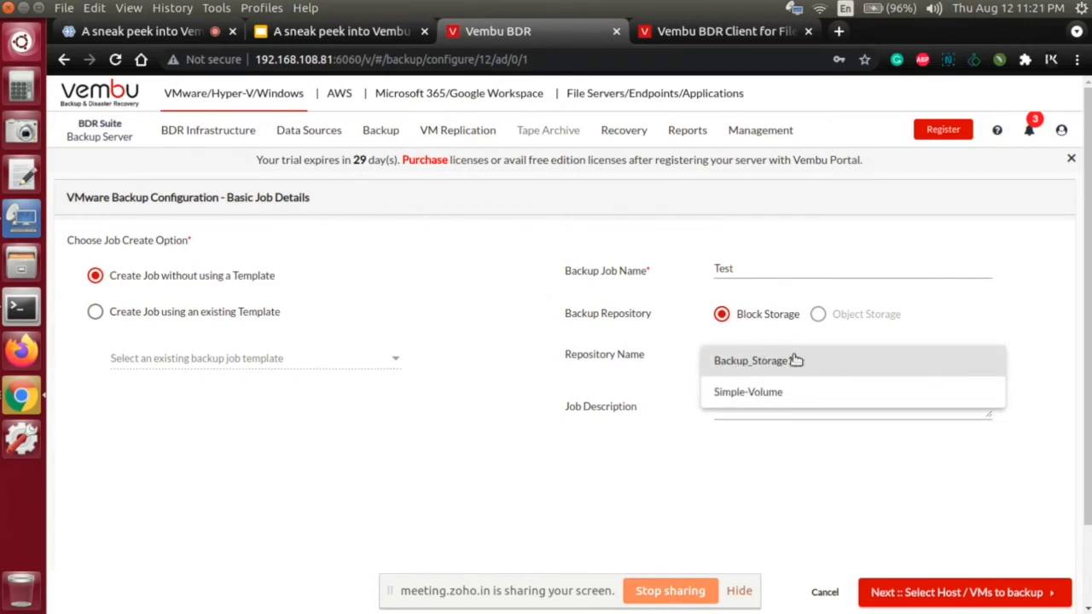
left_click(772, 393)
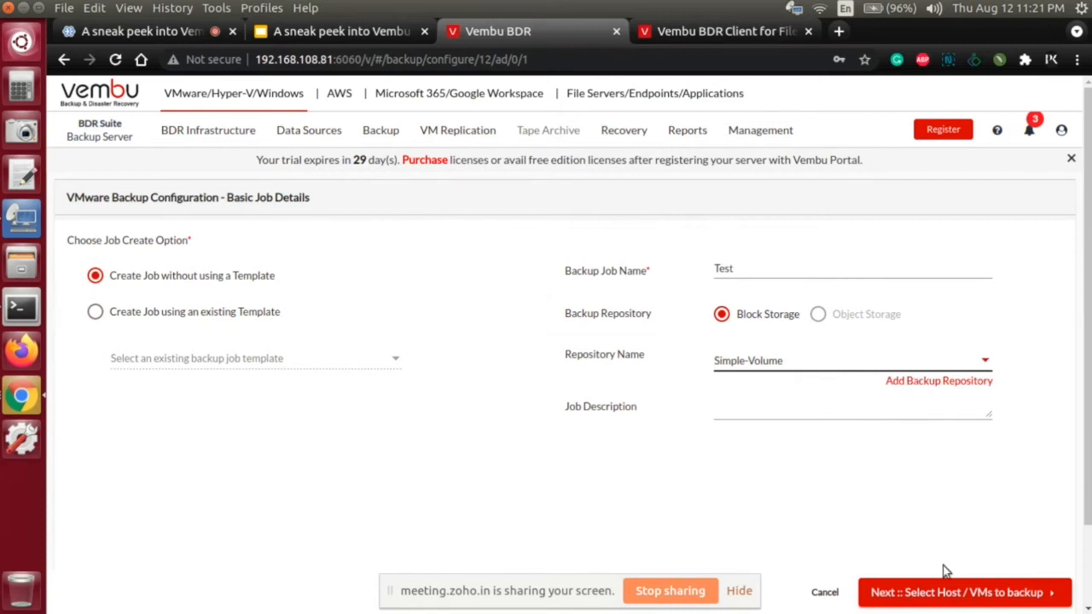
left_click(956, 593)
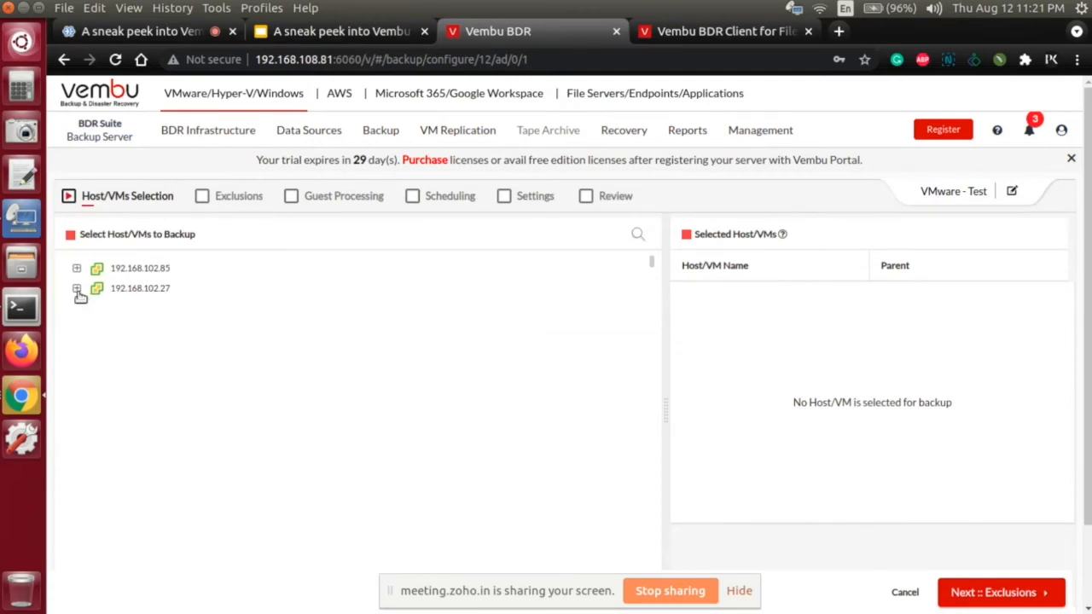
Step: Expand both VMware hosts in the selection tree and show the virtual machines under 192.168.102.85
left_click(76, 290)
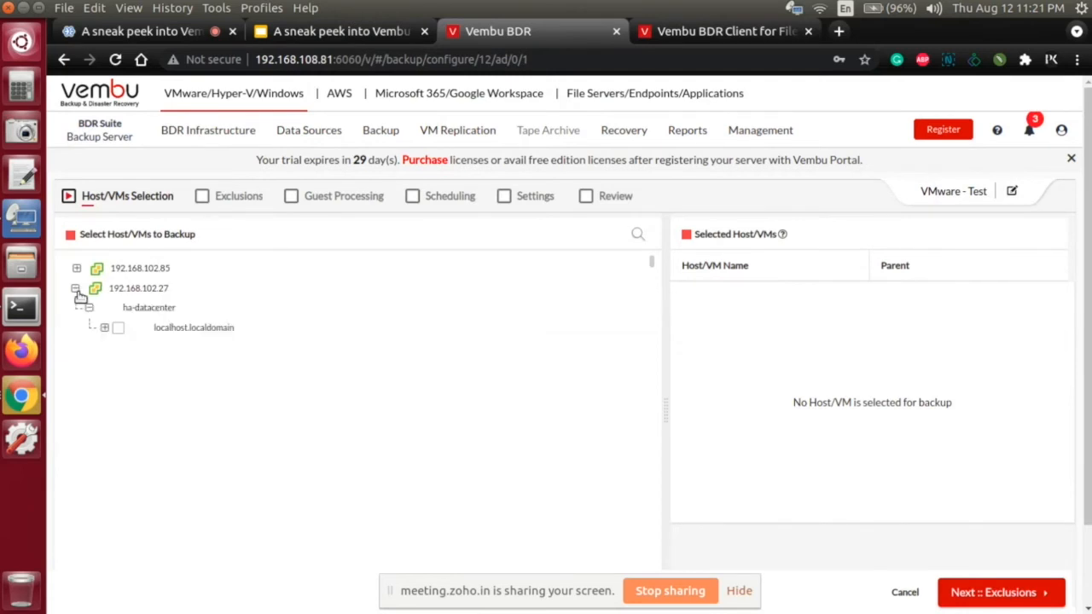
left_click(76, 269)
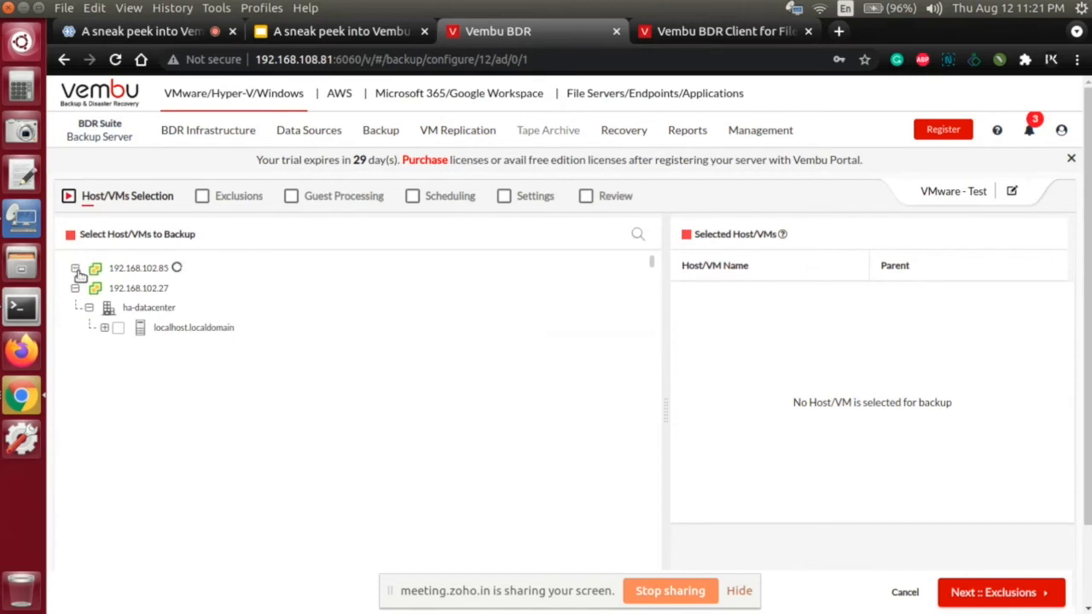
left_click(104, 307)
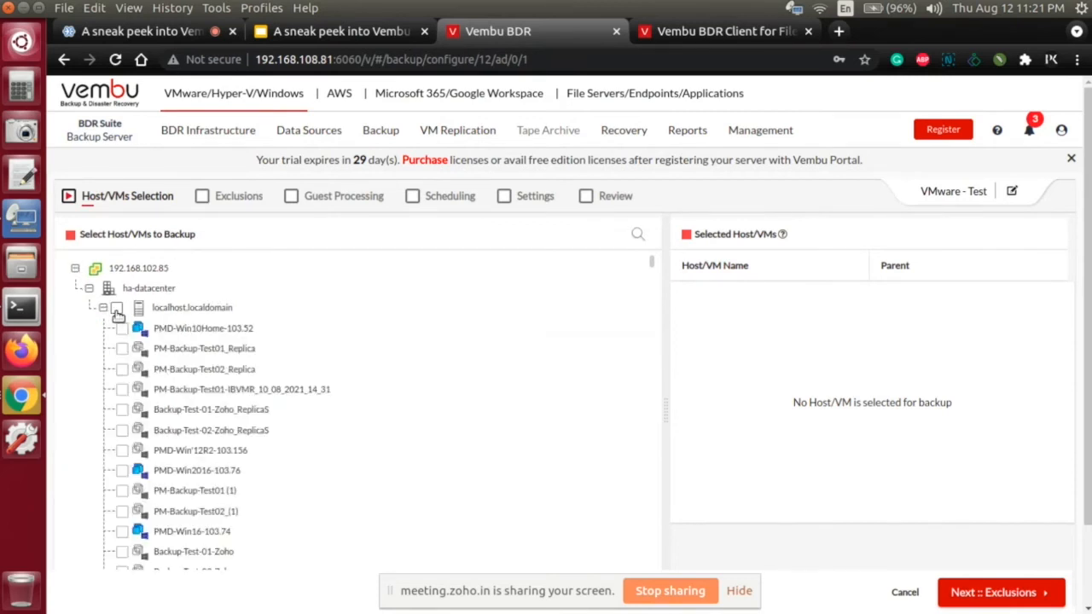
scroll(182, 317, "down", 3)
scroll(184, 317, "up", 2)
scroll(123, 306, "up", 2)
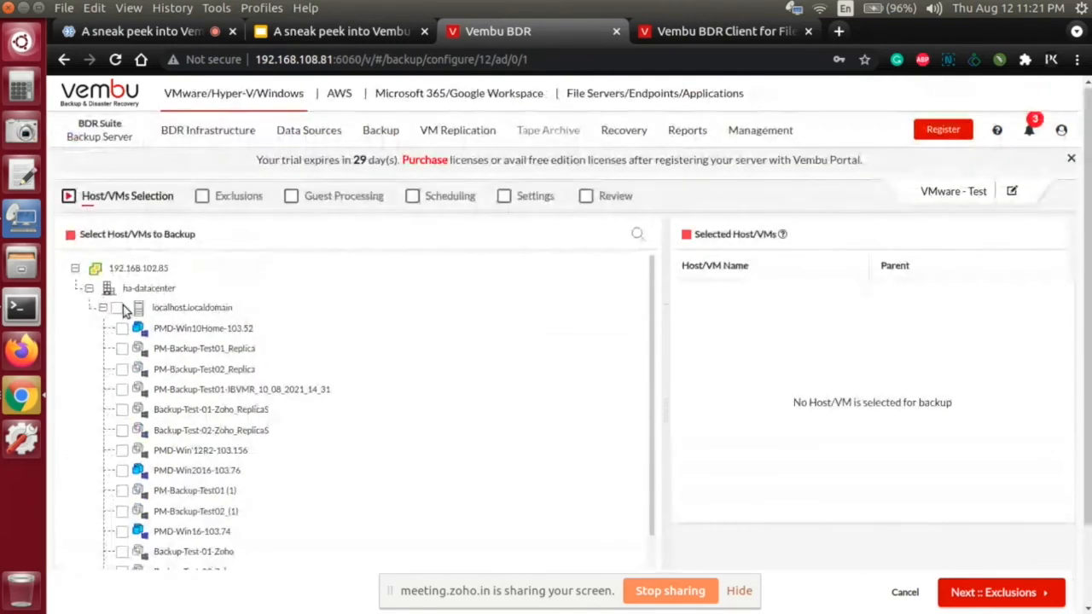
Step: Try selecting the entire localhost.localdomain hosts under 192.168.102.85 and 192.168.102.27, including all their virtual machines
left_click(119, 306)
scroll(320, 341, "down", 5)
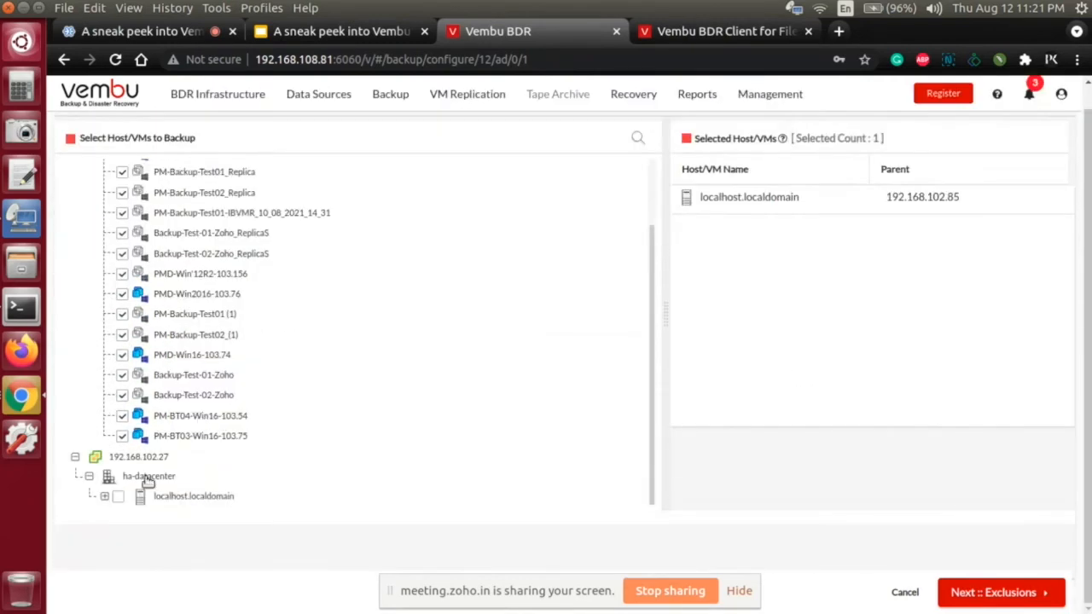
left_click(103, 496)
left_click(117, 498)
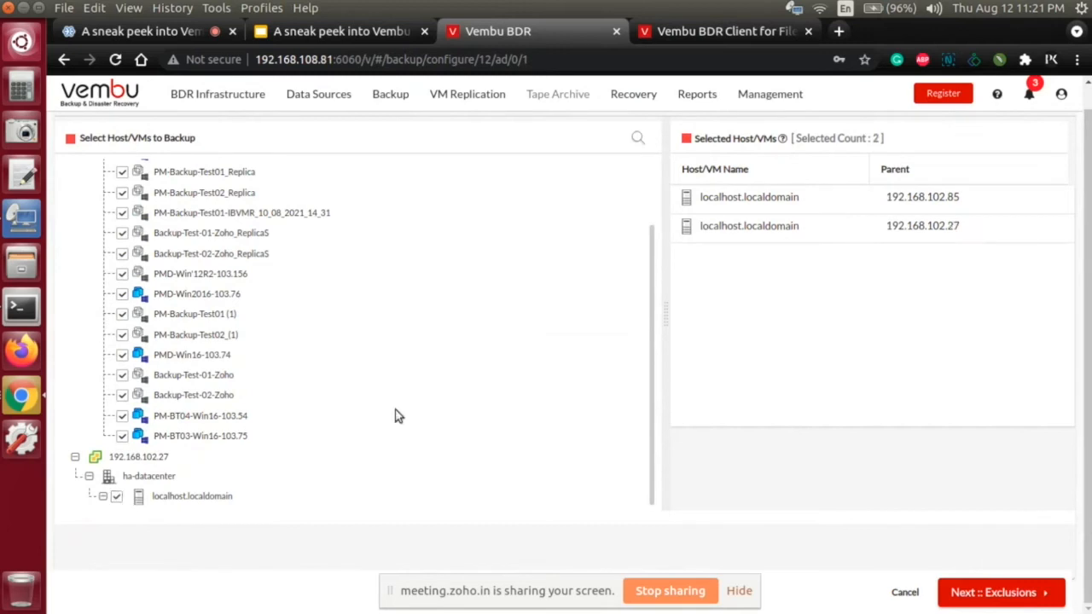
scroll(497, 380, "down", 5)
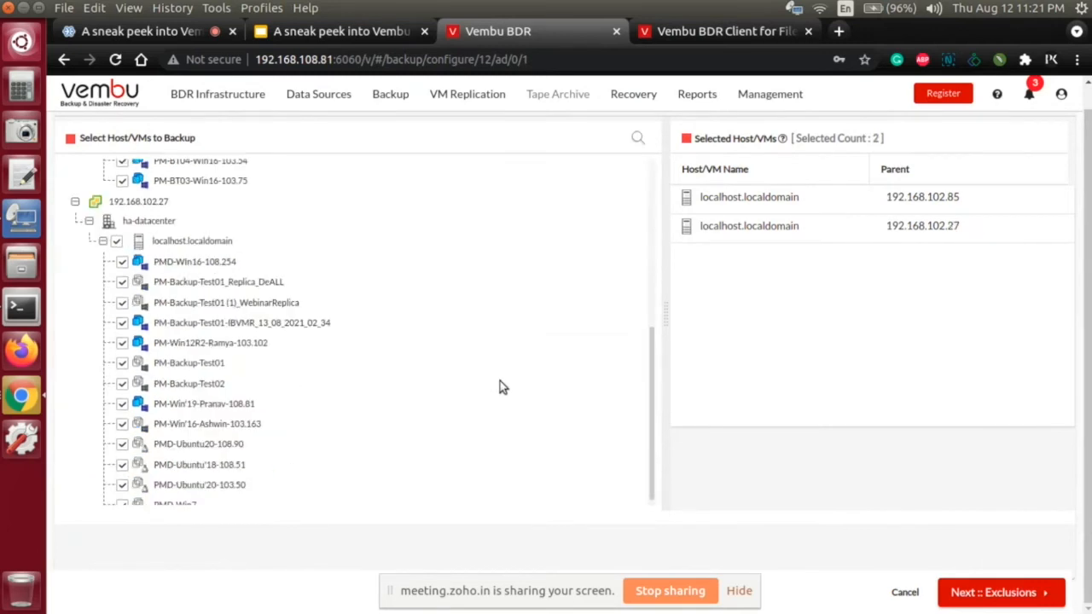
scroll(500, 381, "down", 1)
scroll(436, 380, "up", 5)
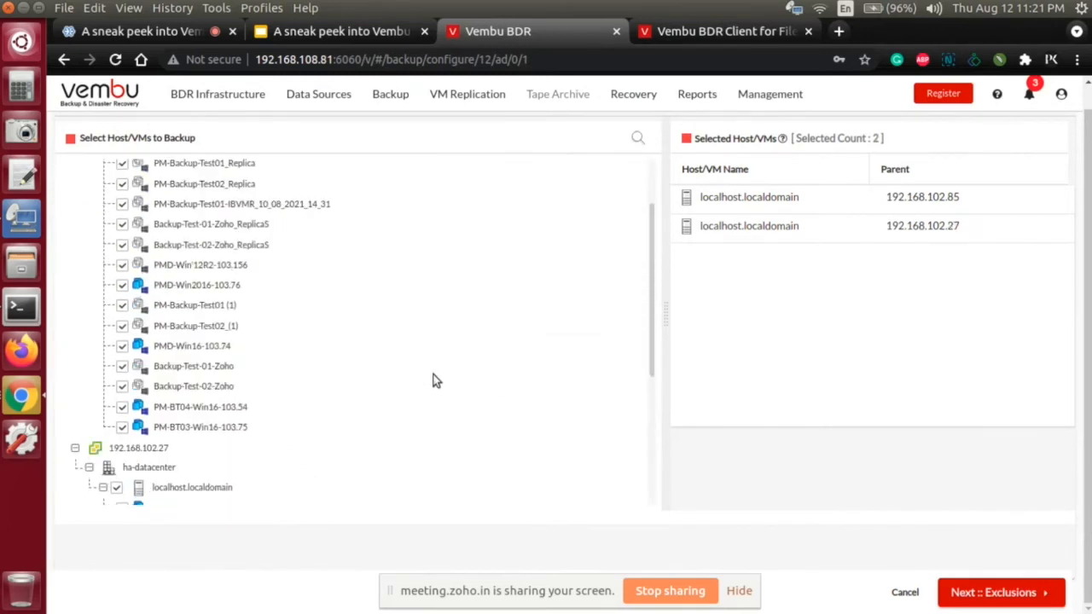
scroll(433, 380, "up", 5)
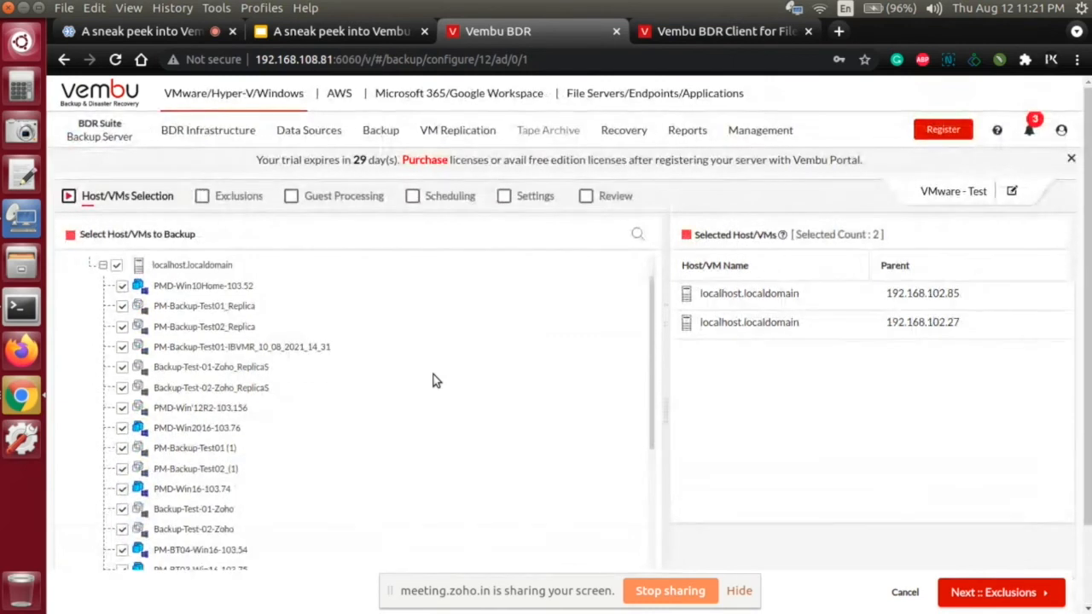
scroll(433, 380, "down", 5)
scroll(434, 381, "up", 4)
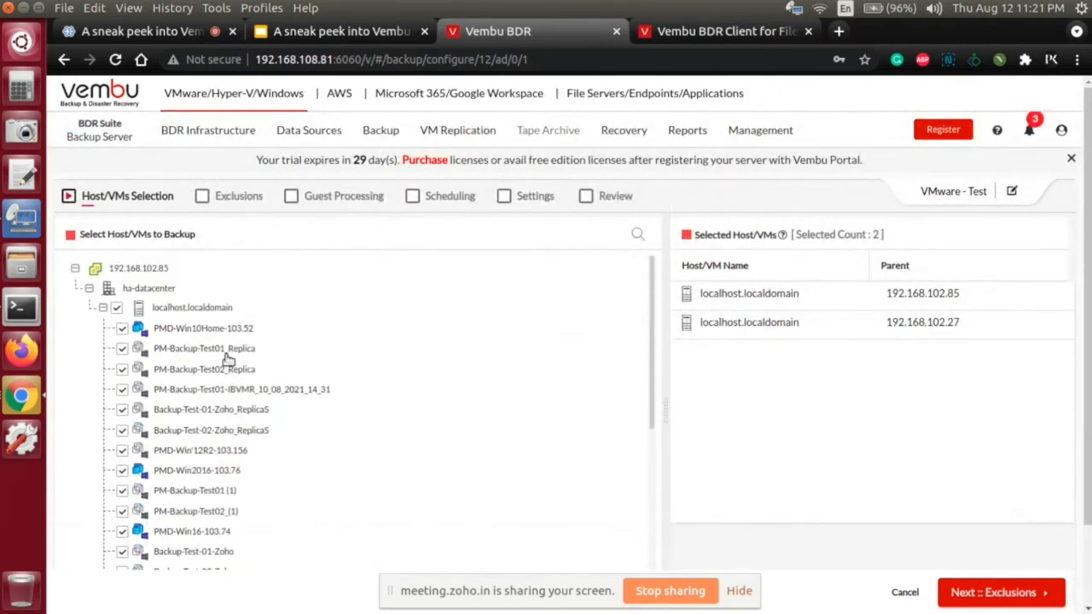
Step: Replace the whole-host selection under 192.168.102.85 with PM-Backup-Test02_Replica and PM-Backup-Test01-IBVMR_10_08_2021_14_31
left_click(116, 308)
left_click(122, 368)
left_click(121, 389)
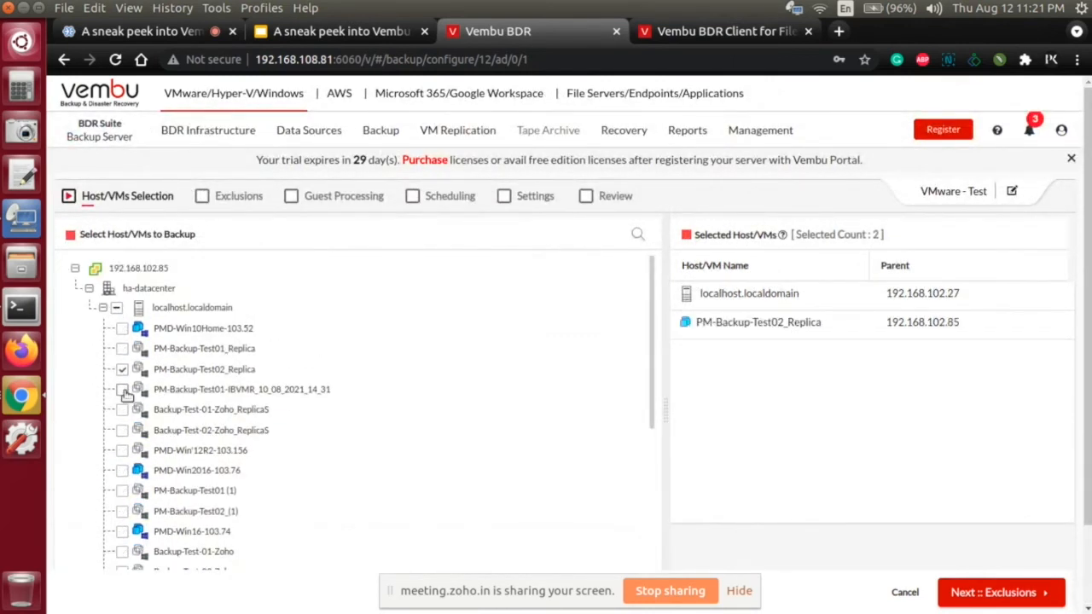
Step: Replace the whole 192.168.102.27 host with its PM-Win12R2 VM and PM-Backup-Test01-IBVMR_13_08_2021_02_34, and proceed to the exclusions
scroll(341, 395, "down", 5)
scroll(342, 395, "down", 3)
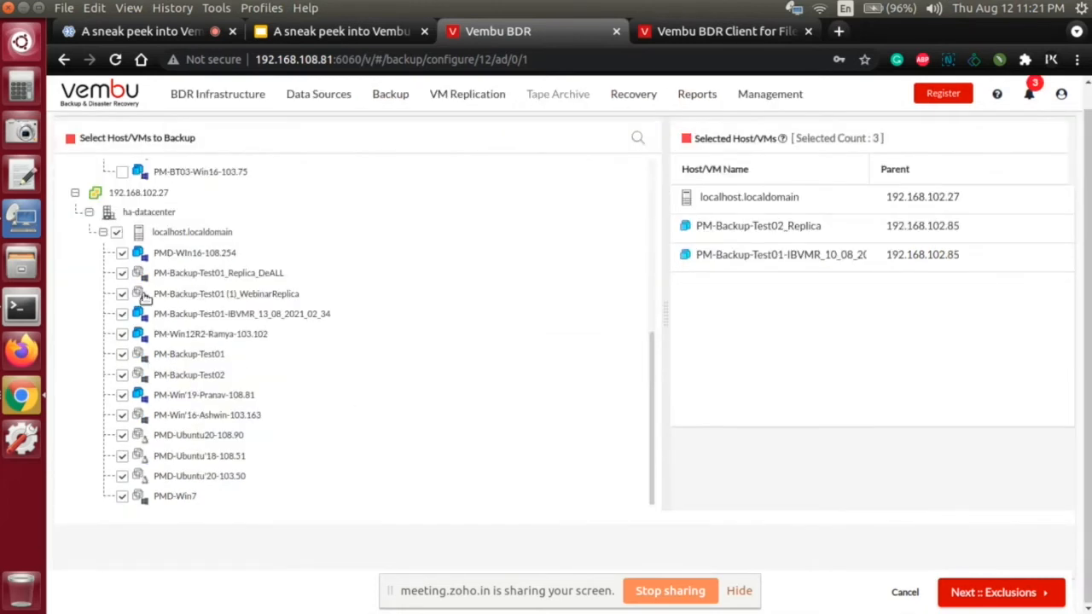
left_click(116, 232)
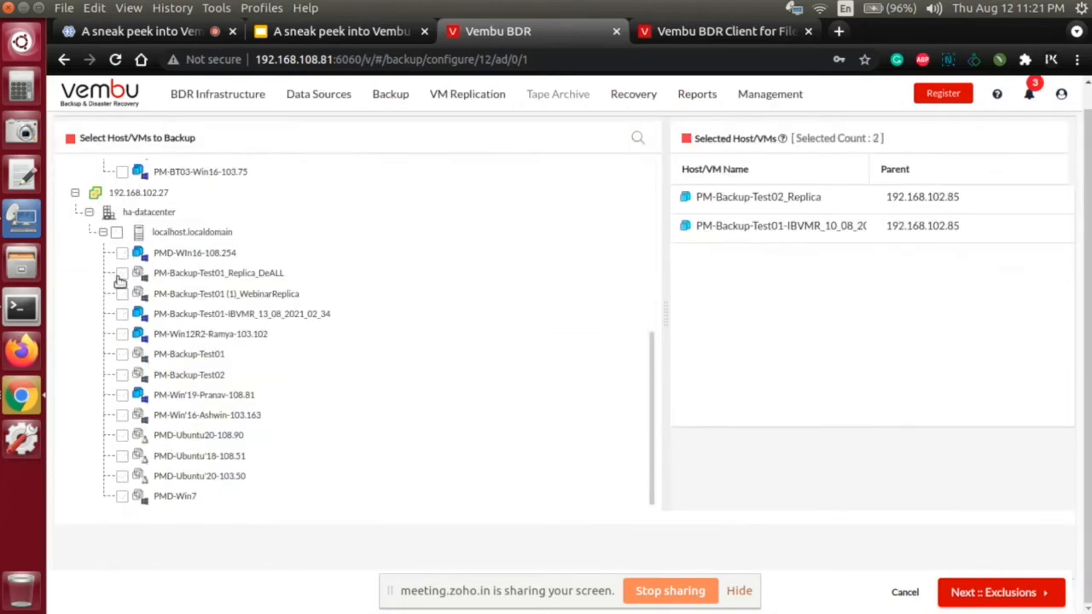
left_click(121, 333)
left_click(122, 314)
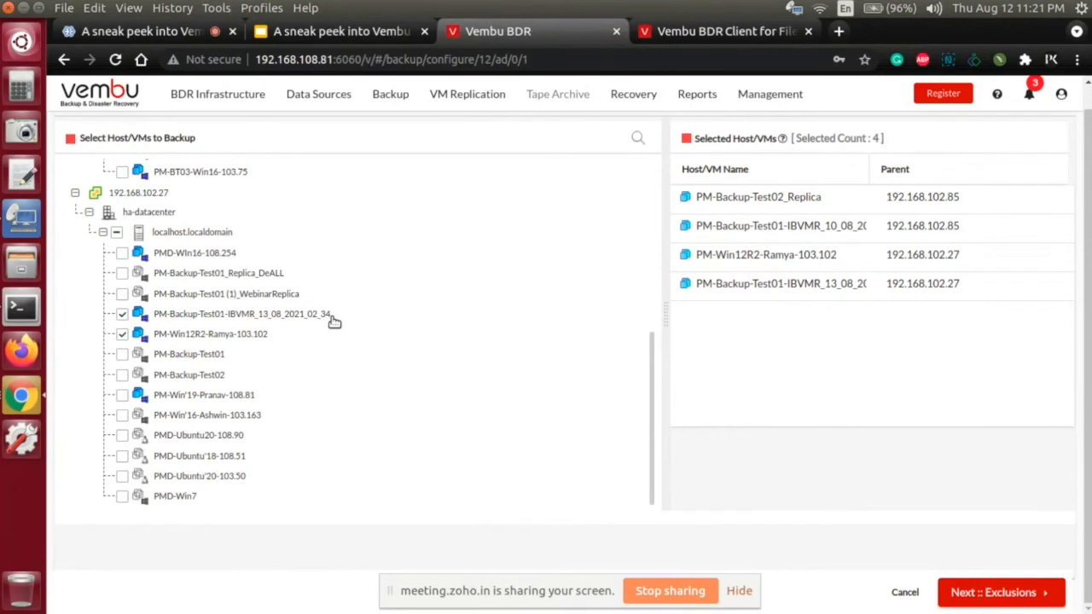
scroll(484, 305, "up", 2)
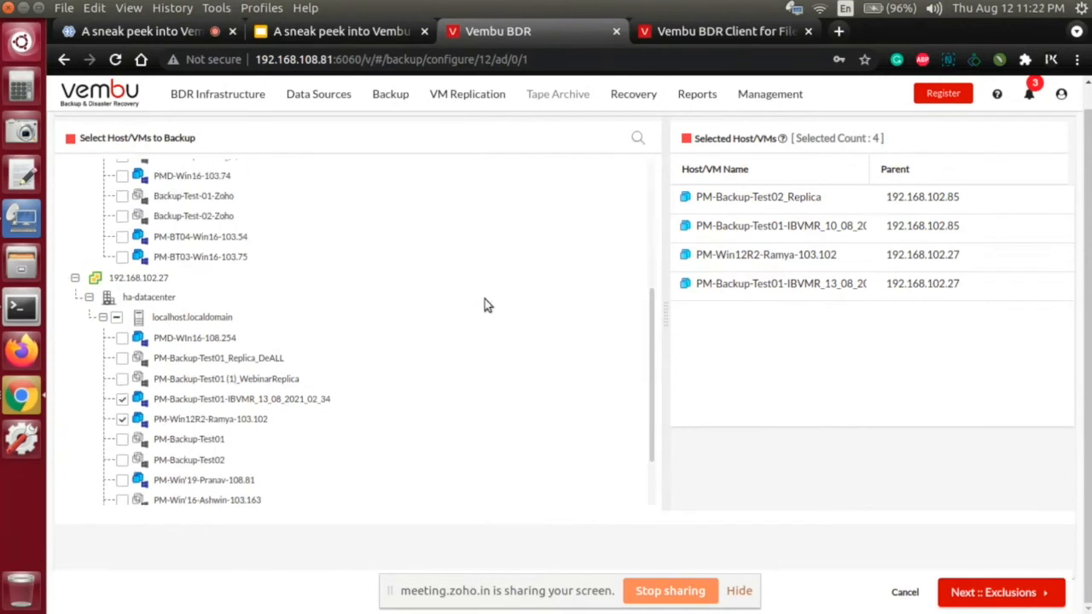
scroll(484, 305, "up", 2)
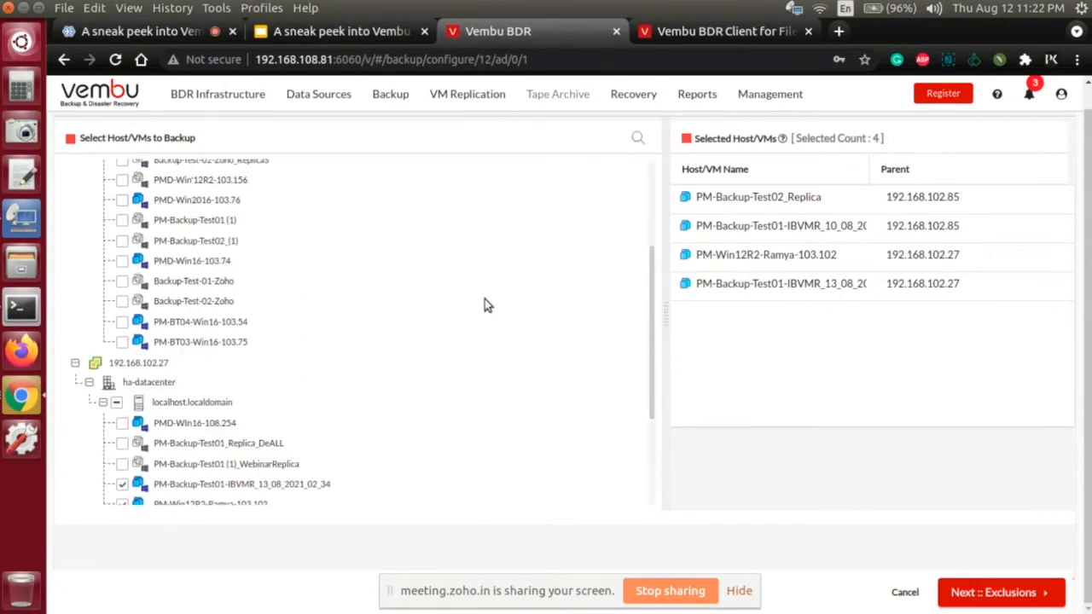
left_click(1019, 594)
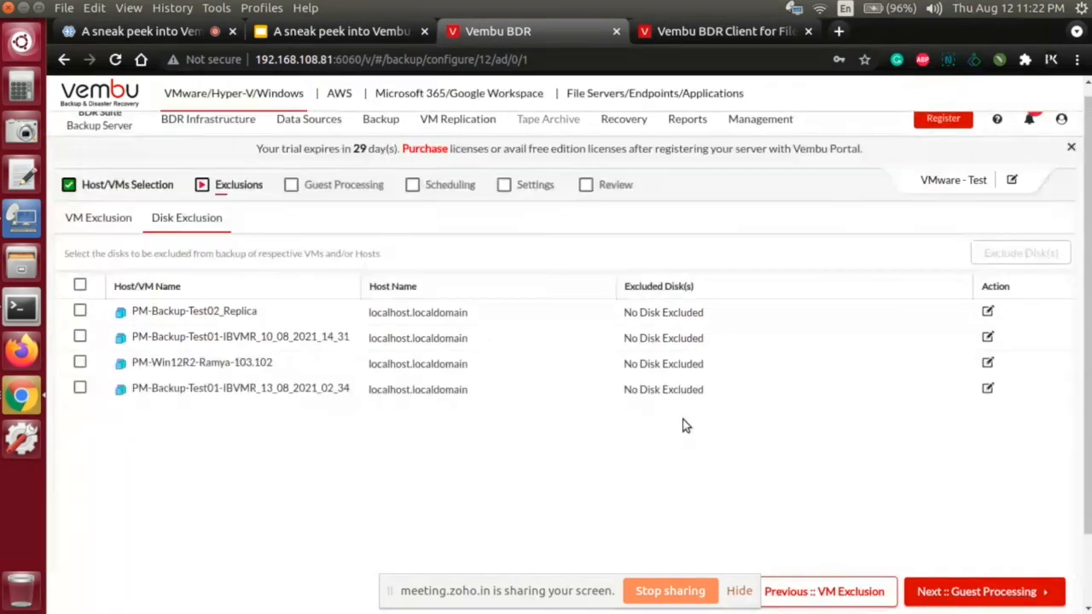
Step: Review the disk exclusion options for all listed VMs, including IDE, SCSI and SATA disks, and apply including all disks for backup
scroll(683, 421, "up", 1)
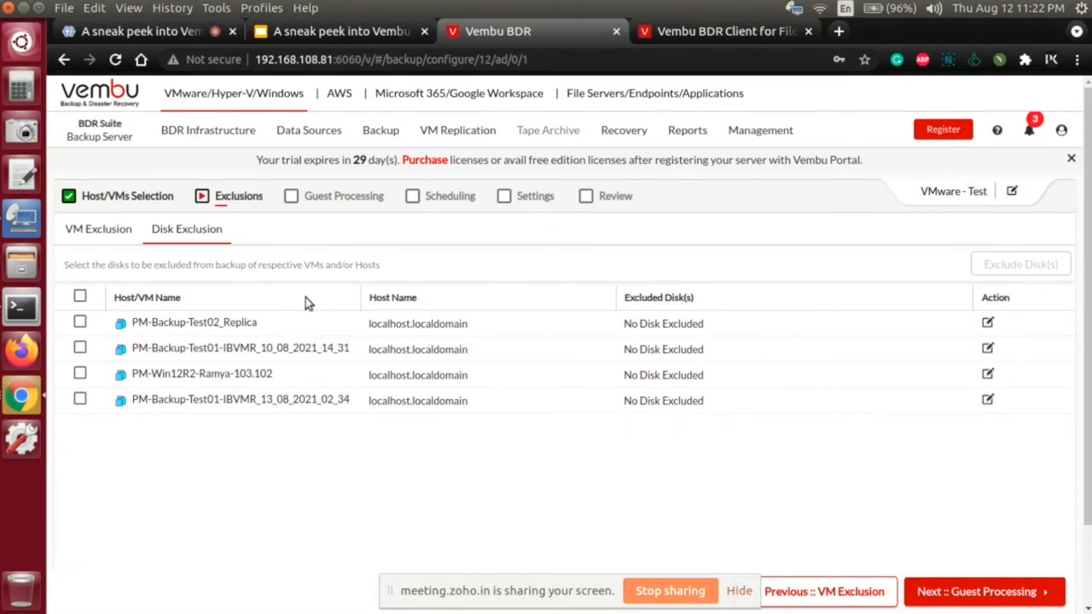
left_click(79, 300)
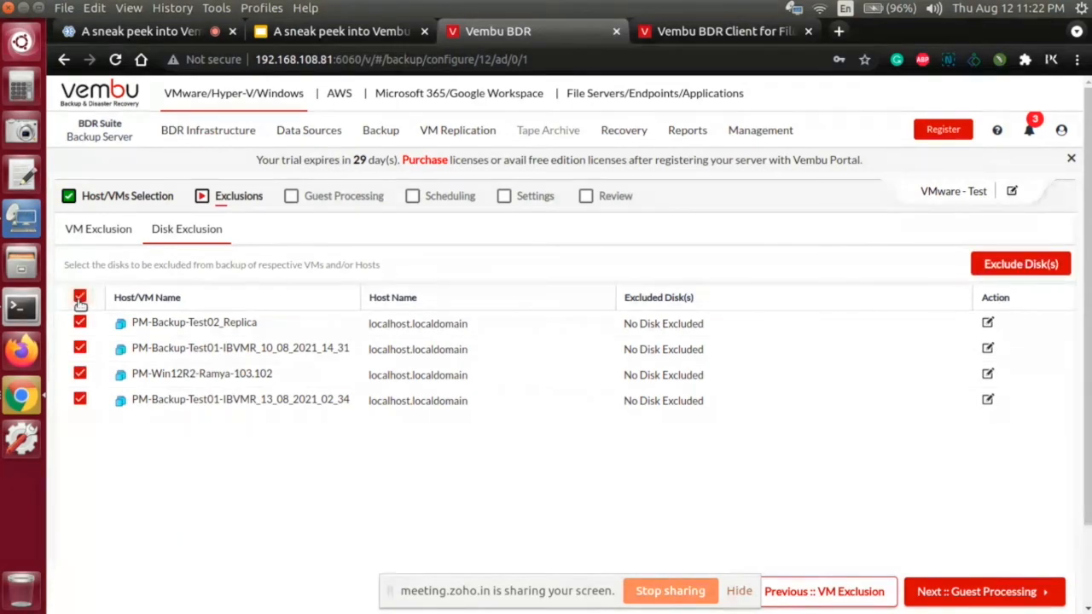
left_click(1032, 268)
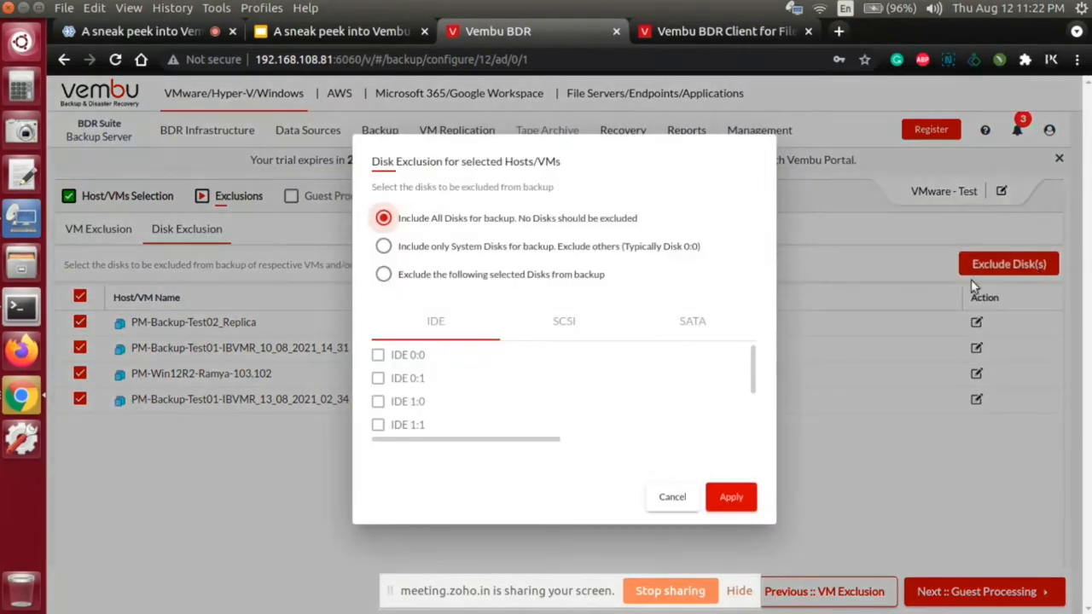
left_click(454, 253)
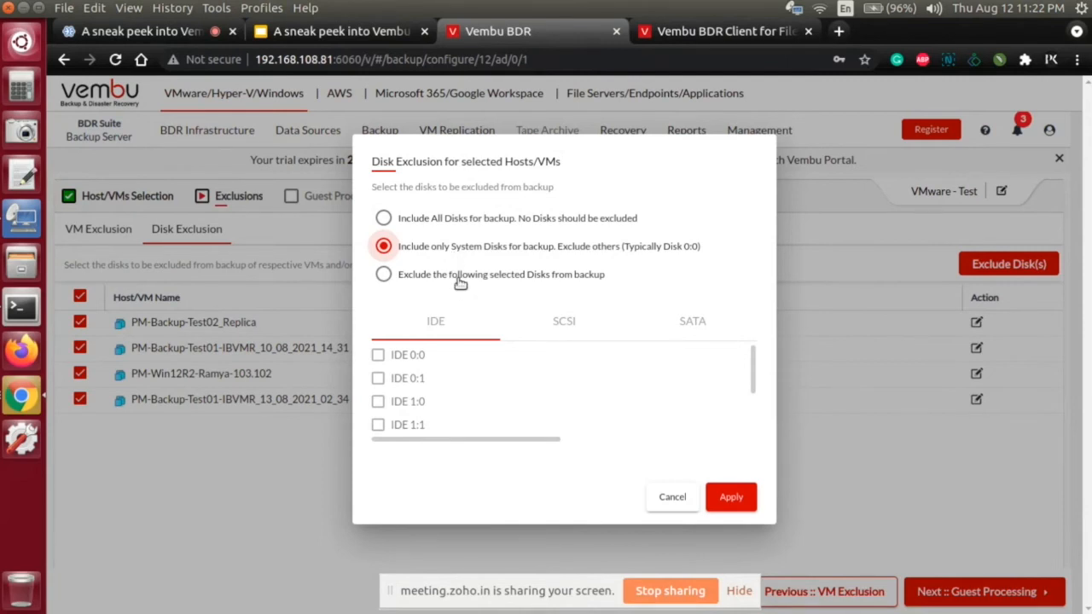
left_click(458, 277)
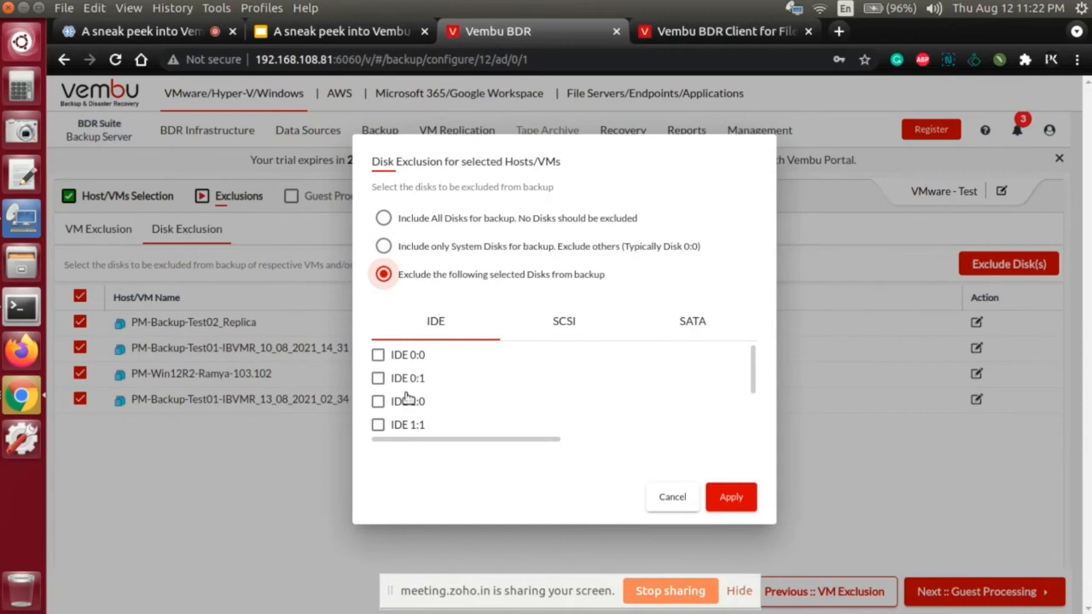
left_click(566, 331)
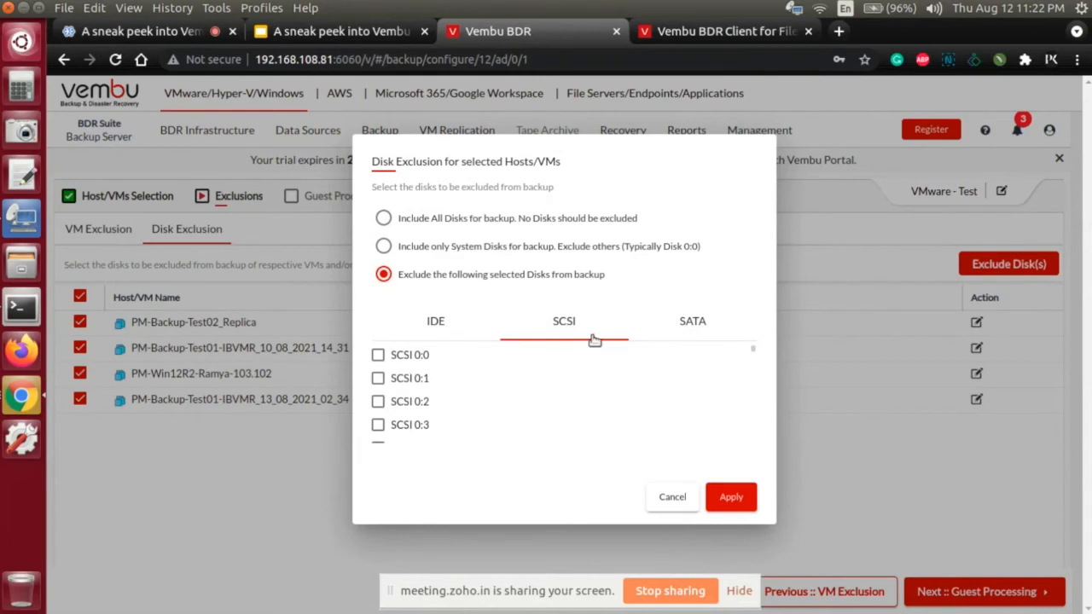
left_click(699, 328)
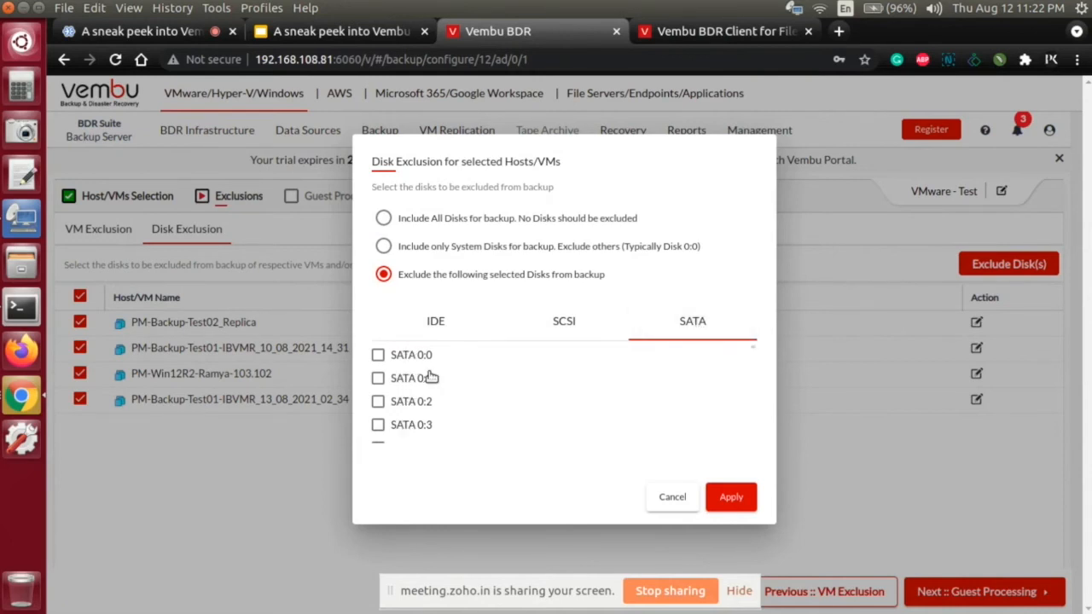
left_click(419, 219)
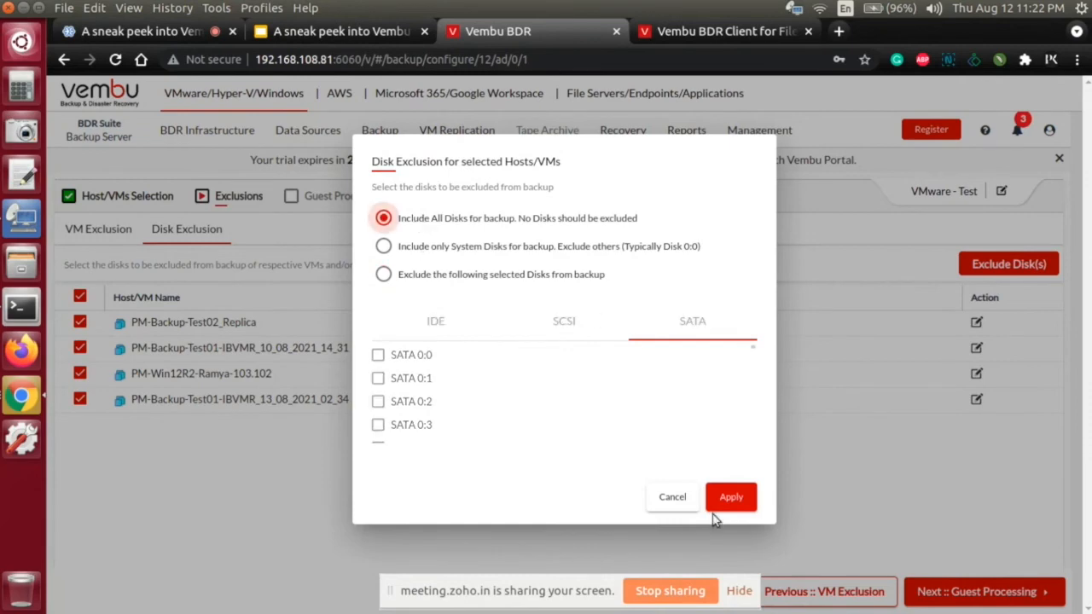
left_click(729, 498)
left_click(80, 296)
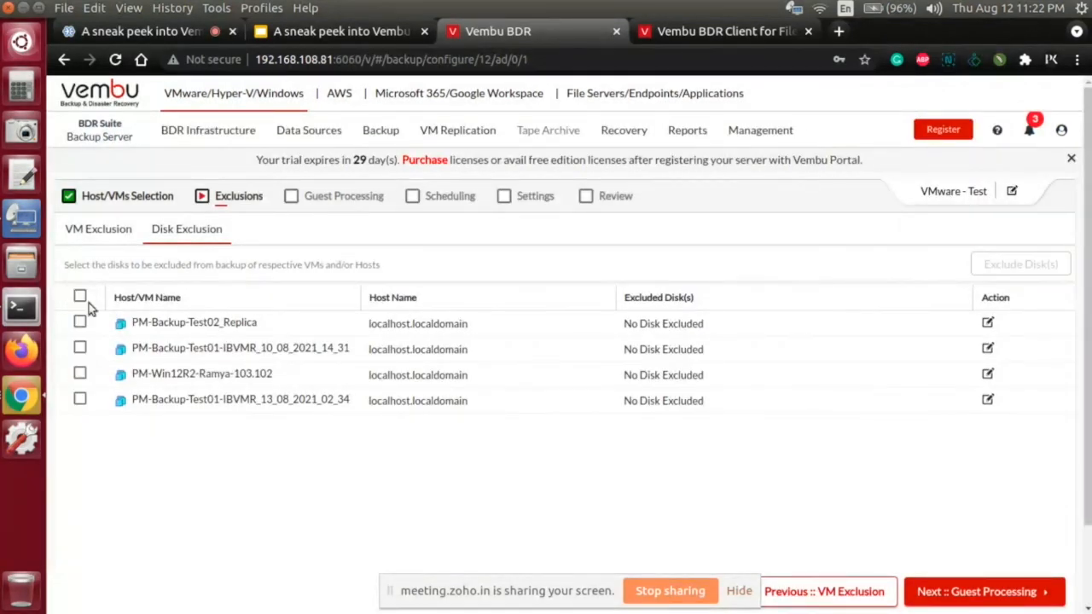
Step: Set PM-Backup-Test01-IBVMR_10_08_2021_14_31 to back up only system disks, and proceed to guest processing
left_click(80, 349)
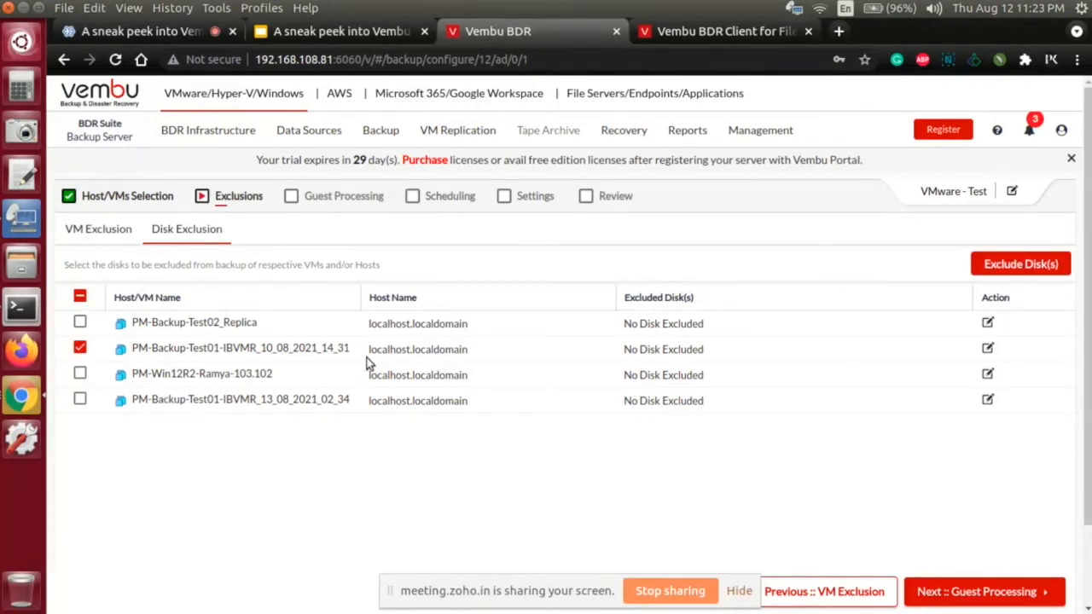
left_click(986, 350)
left_click(383, 245)
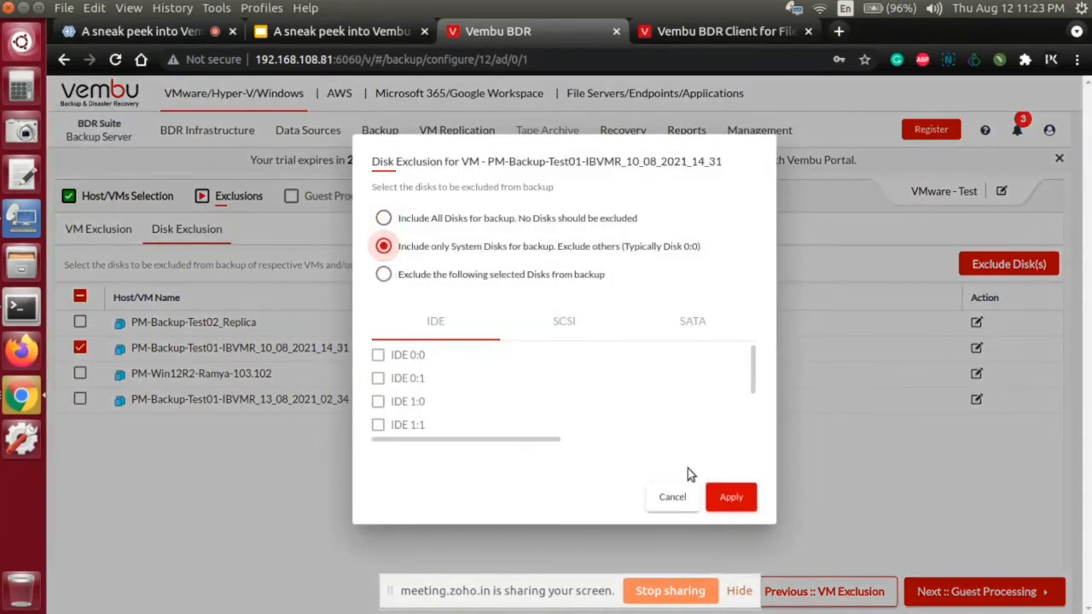
left_click(731, 498)
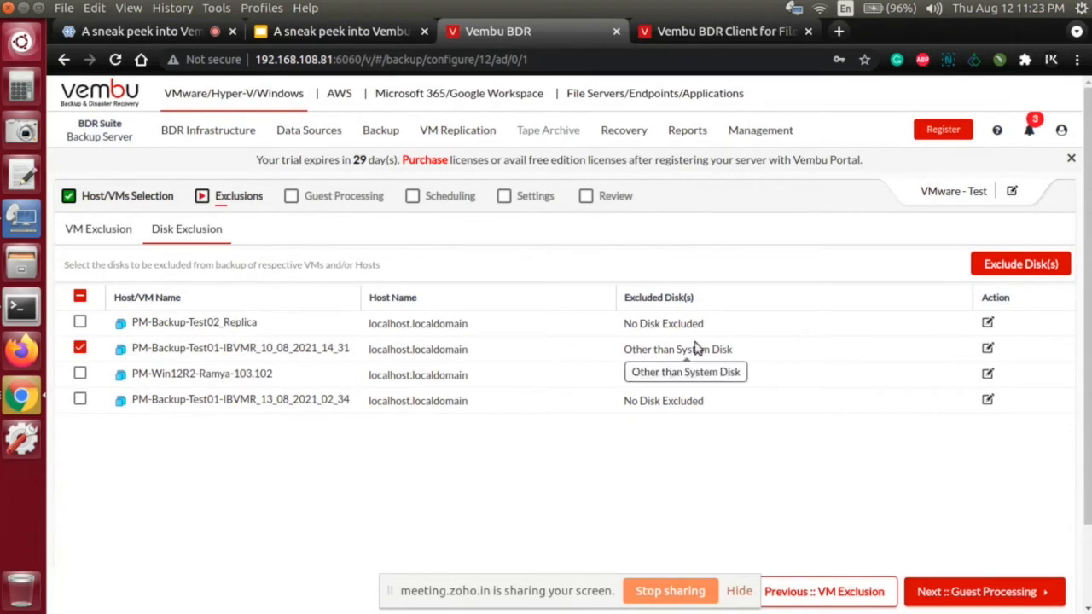
left_click(999, 594)
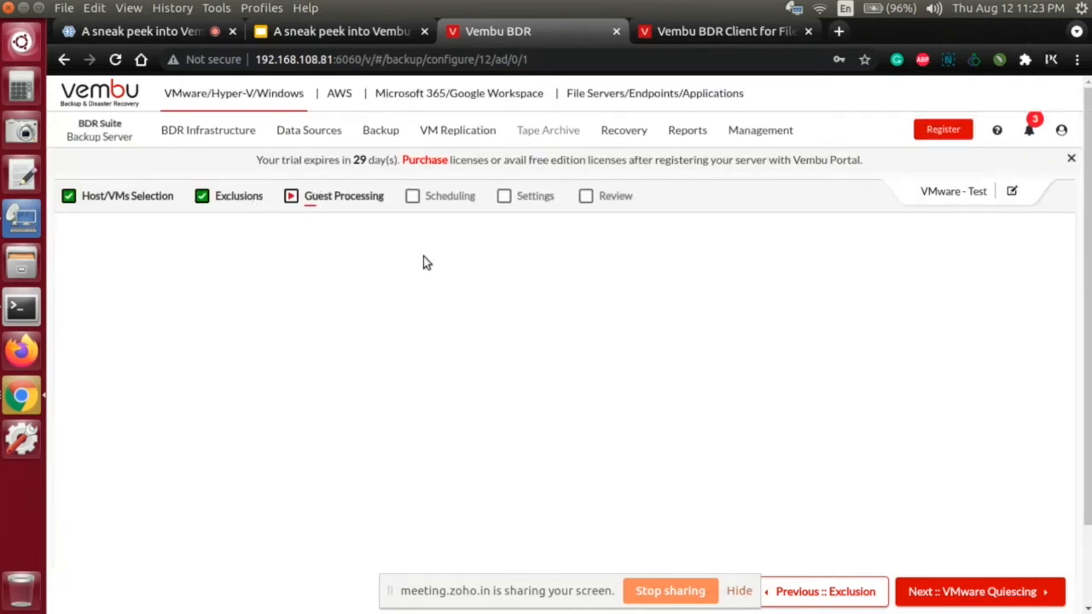
Step: Go back through the disk and VM exclusion pages to the host and VM selection
left_click(854, 601)
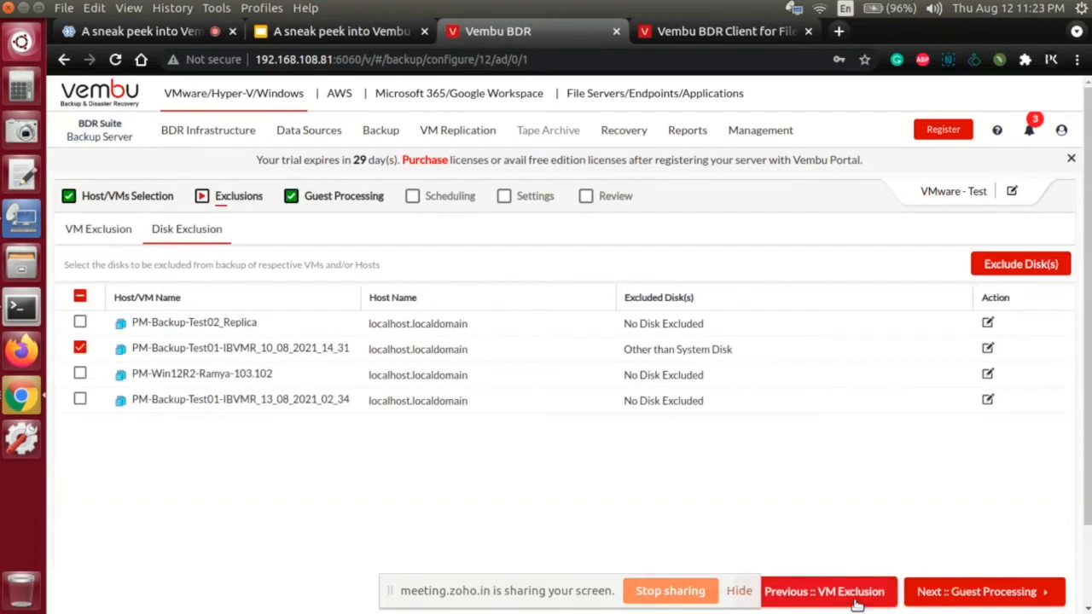
left_click(80, 297)
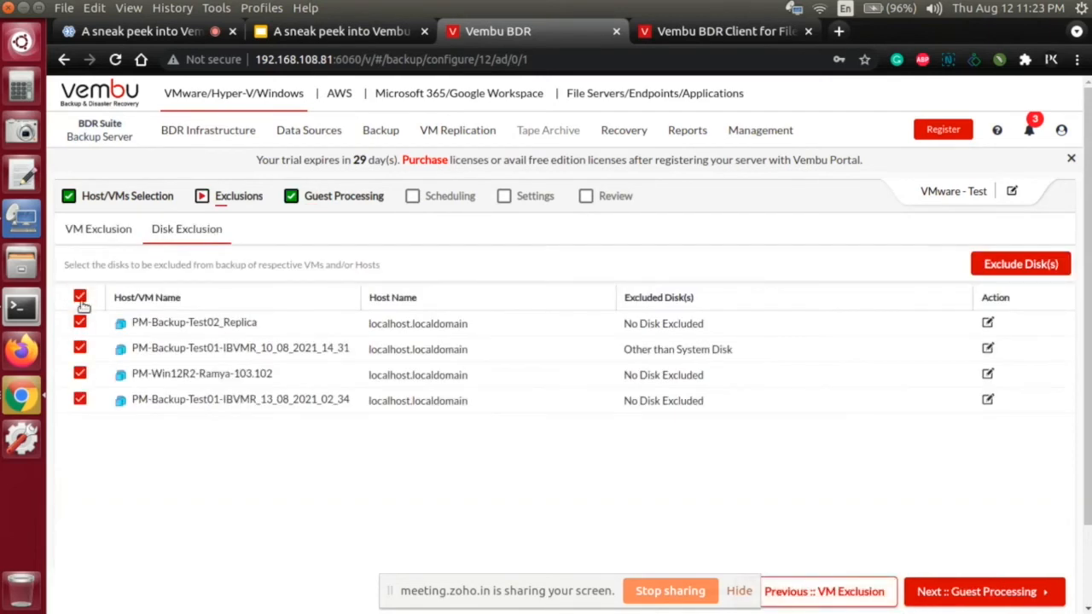
left_click(80, 297)
left_click(81, 322)
left_click(80, 297)
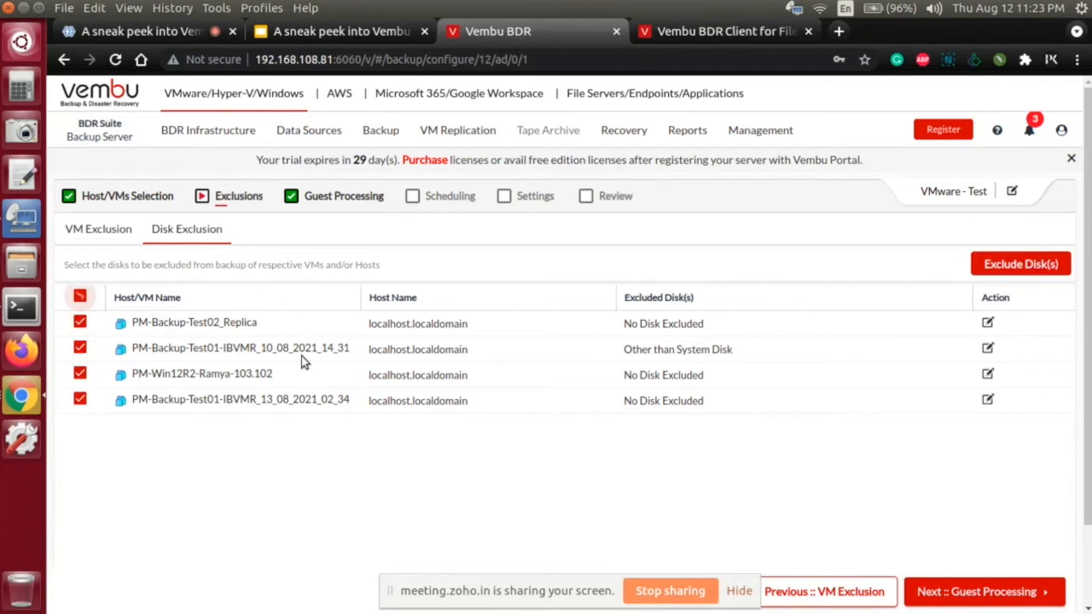
left_click(863, 592)
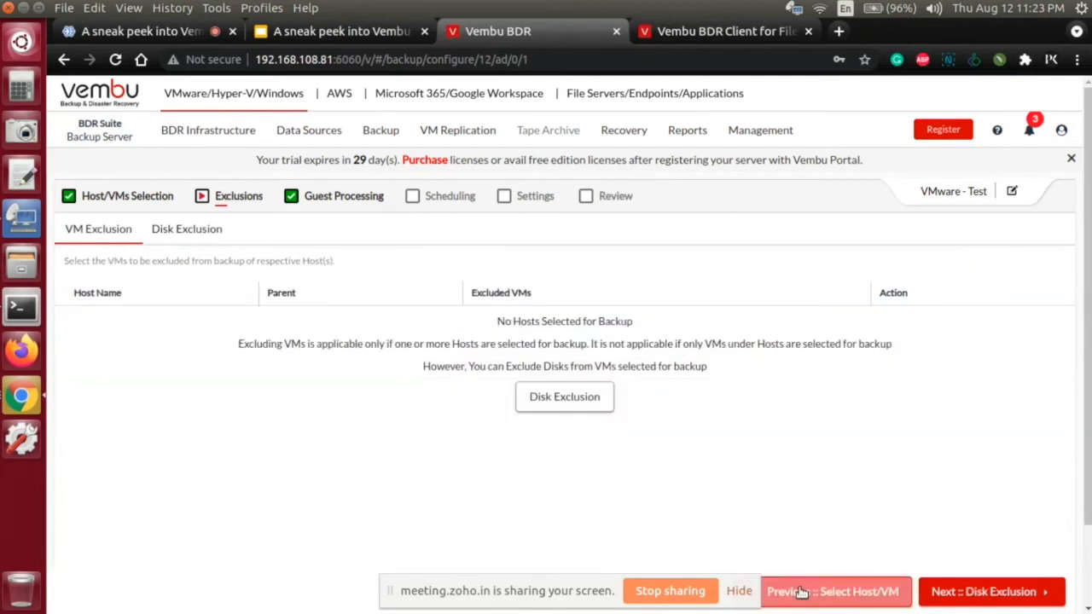
left_click(800, 592)
scroll(251, 317, "down", 5)
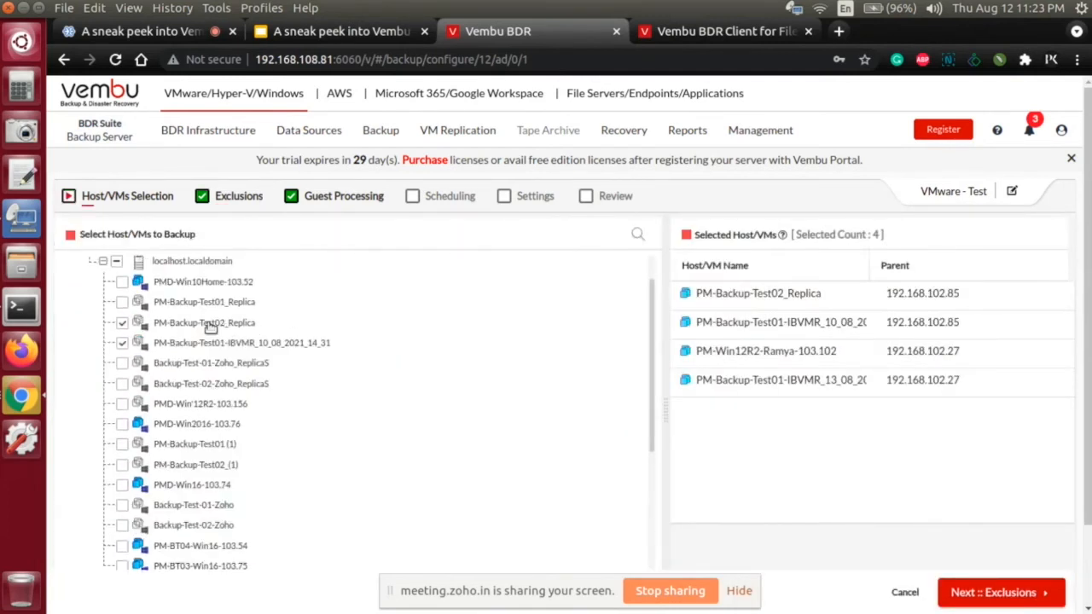
Step: Replace the selected VMs with only PM-BT04-Win16-103.54 from 192.168.102.85, and proceed through the exclusions to guest processing
left_click(117, 262)
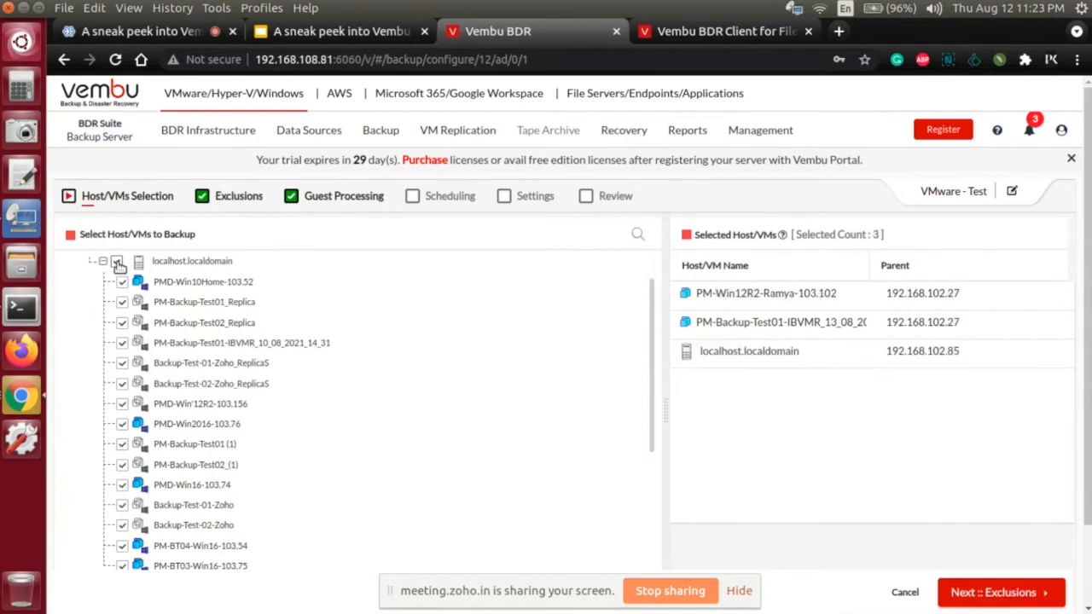
left_click(117, 262)
scroll(137, 341, "down", 4)
left_click(122, 376)
scroll(256, 380, "down", 4)
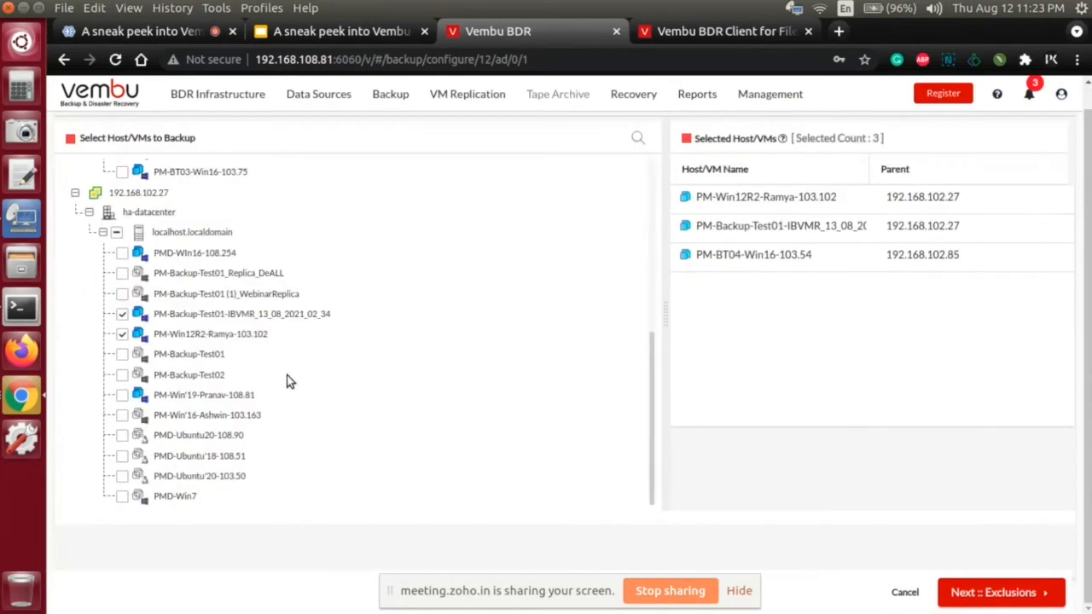
left_click(125, 314)
left_click(122, 334)
scroll(388, 358, "up", 5)
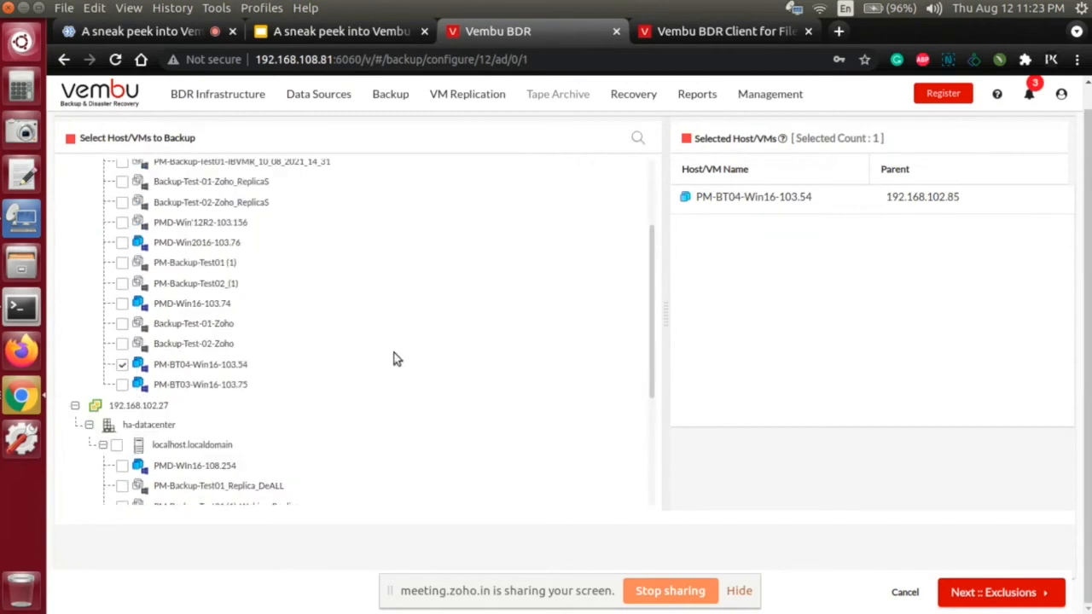
left_click(1007, 592)
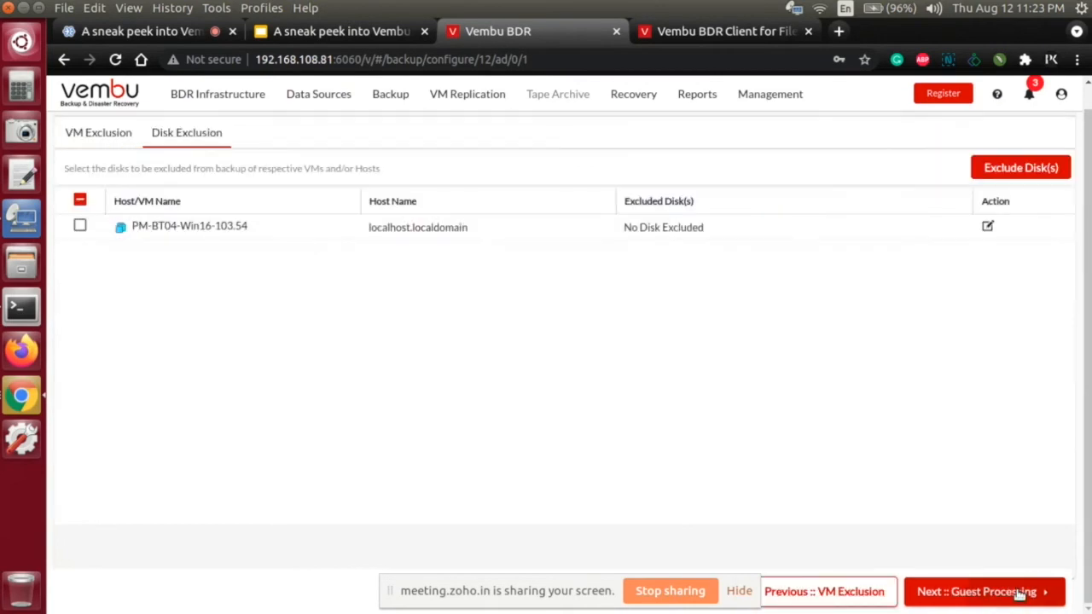
left_click(1019, 593)
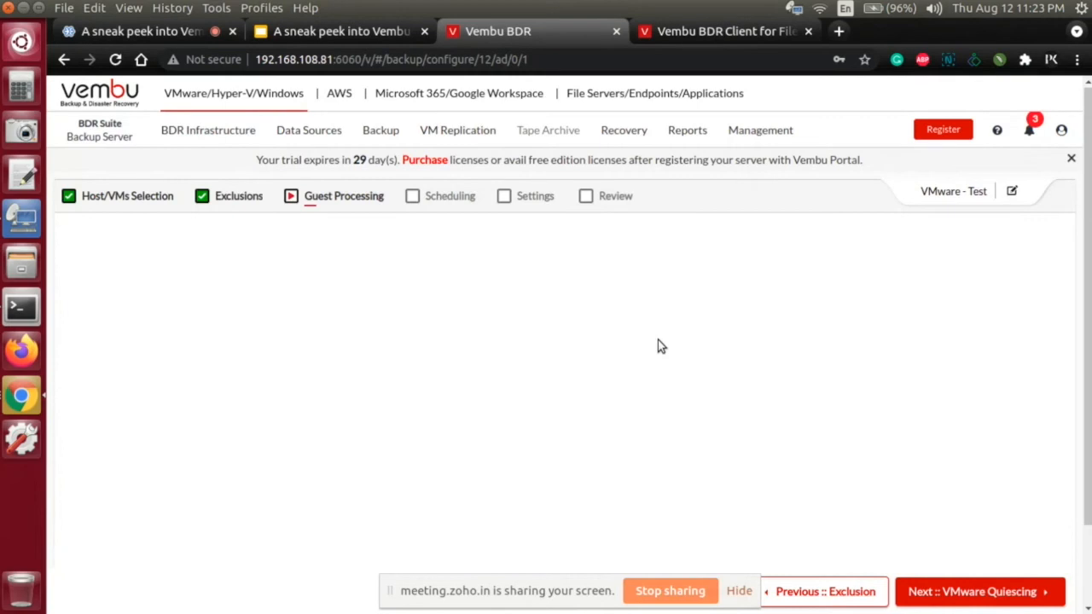
Step: Start a new VMware backup job named Rti without a template, stored on Backup_Storage1, and proceed to host and VM selection
right_click(657, 345)
left_click(755, 110)
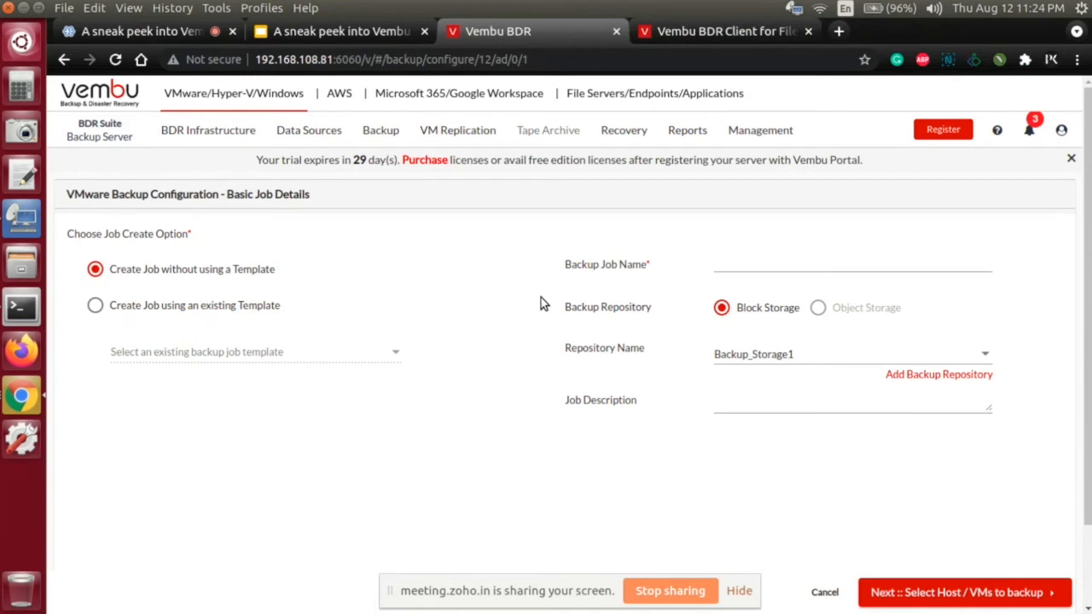
left_click(790, 262)
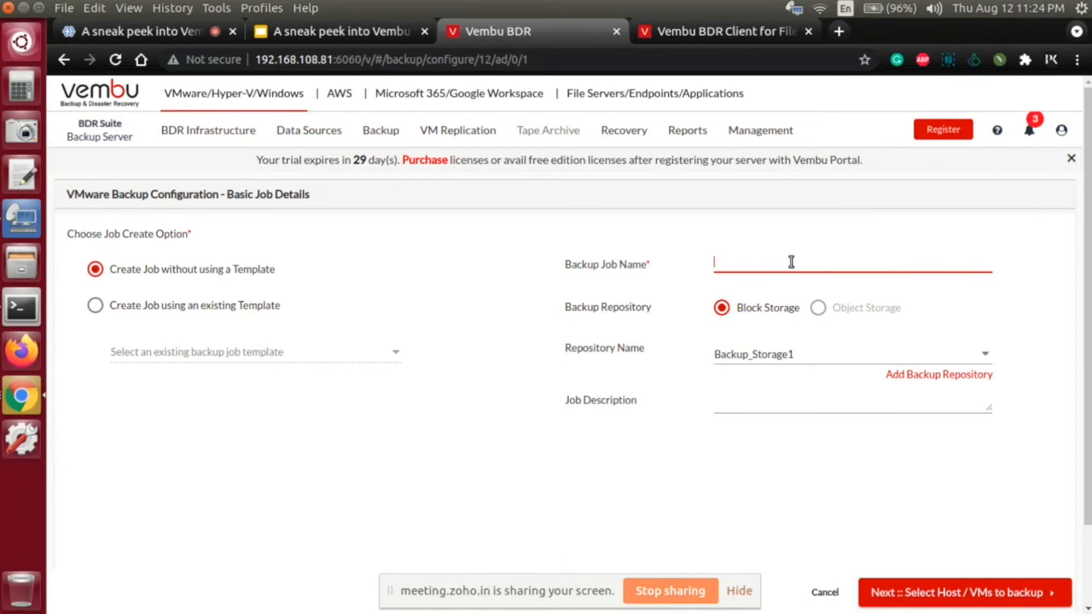
type("Rt")
left_click(996, 592)
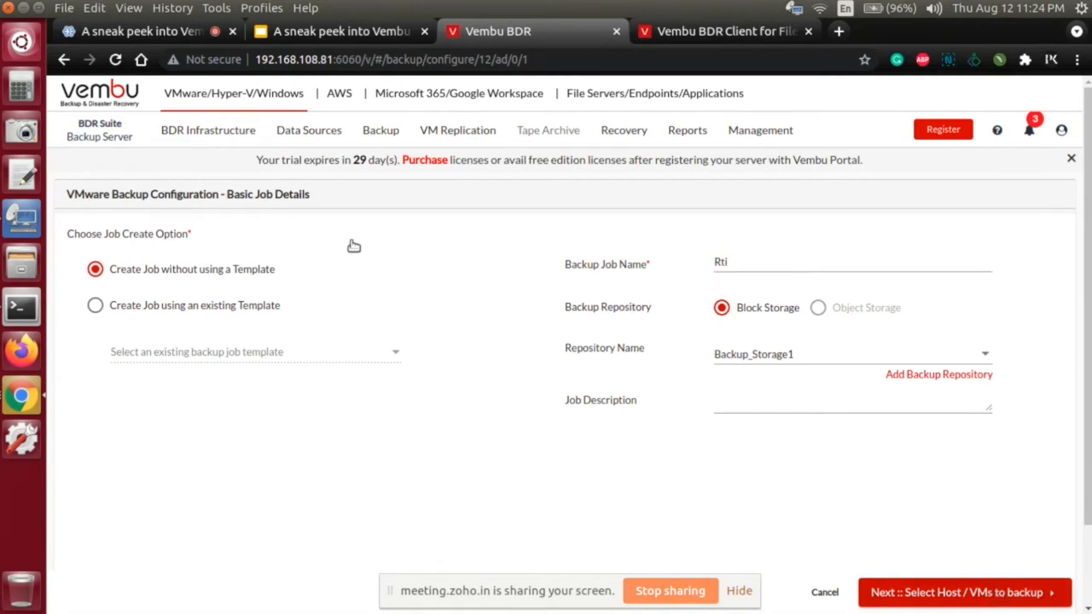
Step: Select PM-Backup-Test01-IBVMR_13_08_2021_02_34 on host 192.168.102.27 for backup, and proceed through the exclusions to guest processing
left_click(75, 290)
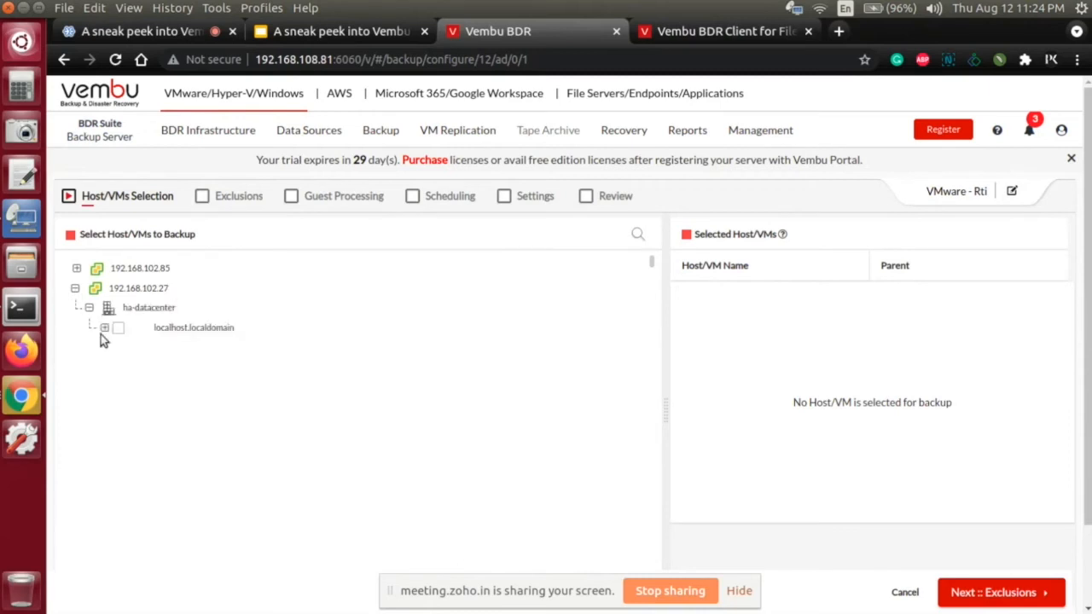
left_click(102, 328)
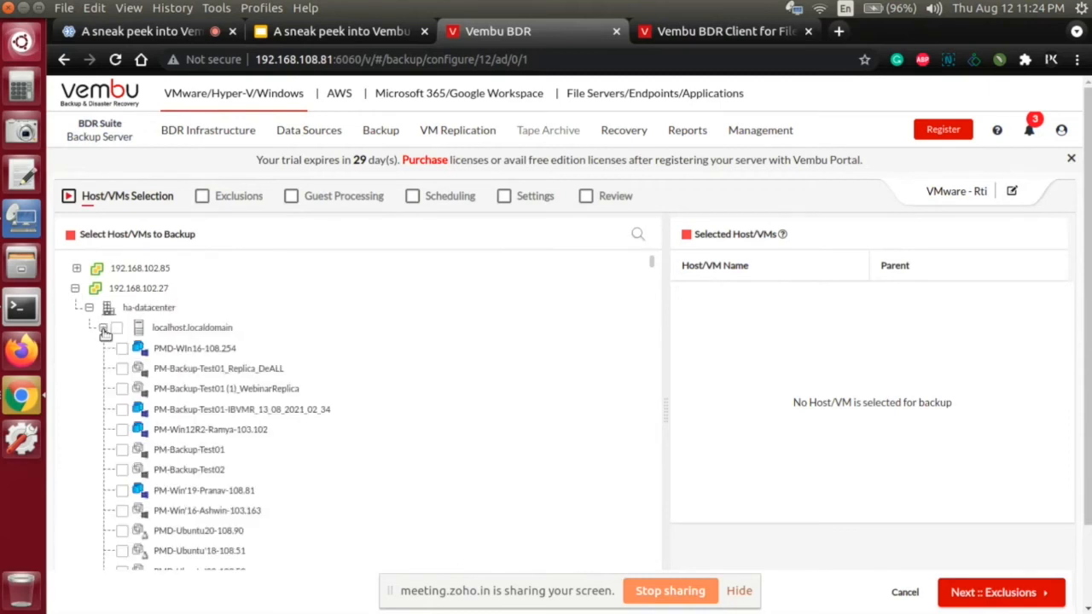
left_click(160, 411)
left_click(1012, 596)
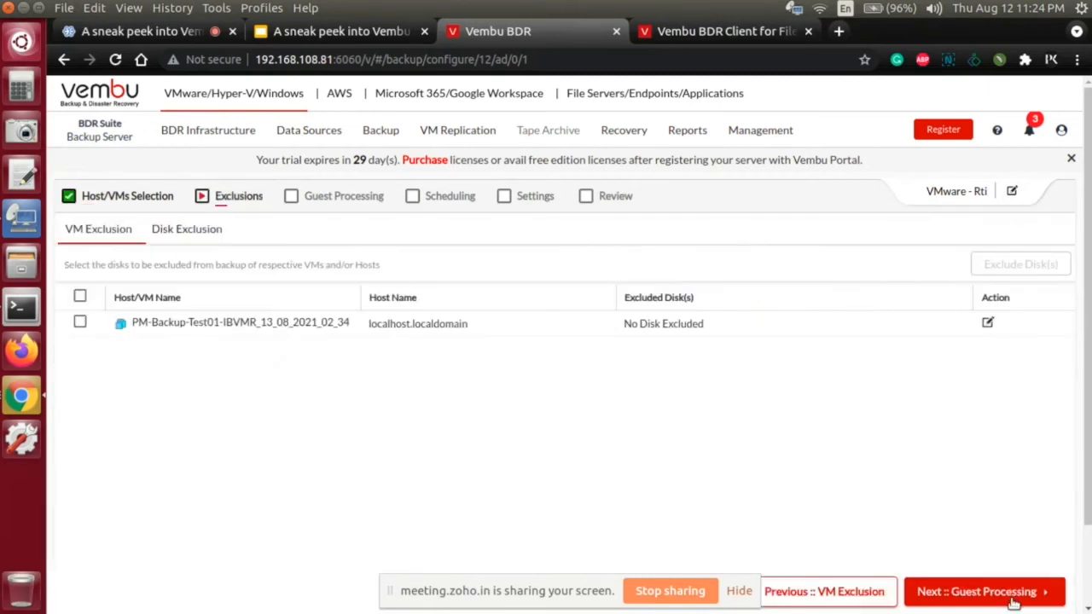
left_click(1013, 599)
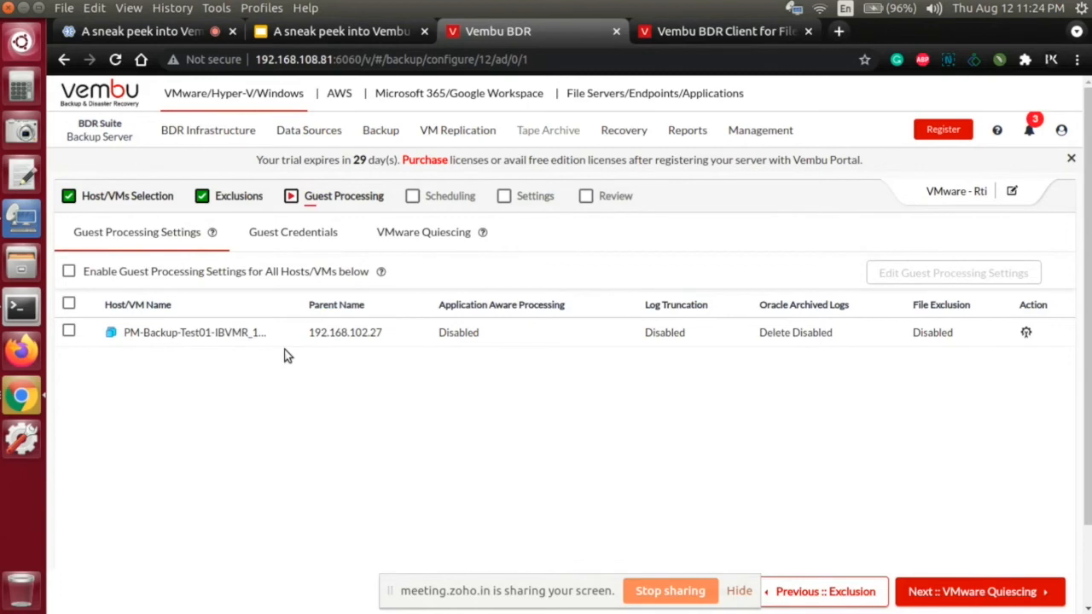
Step: Try requiring successful application processing for the VM, review the Oracle log and file exclusion options, and discard the guest processing changes
left_click(69, 332)
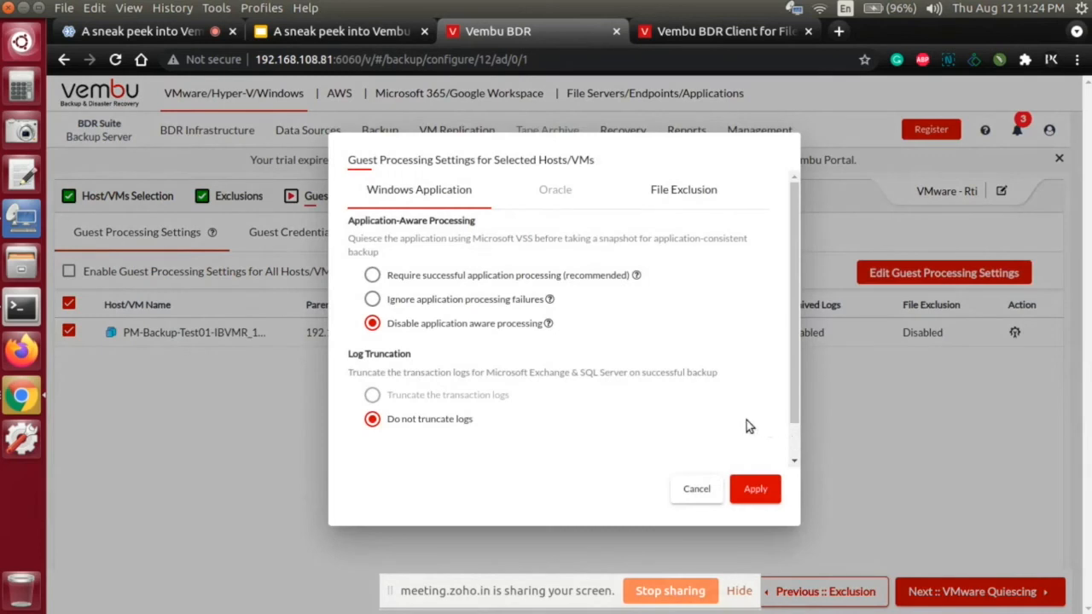
left_click(424, 281)
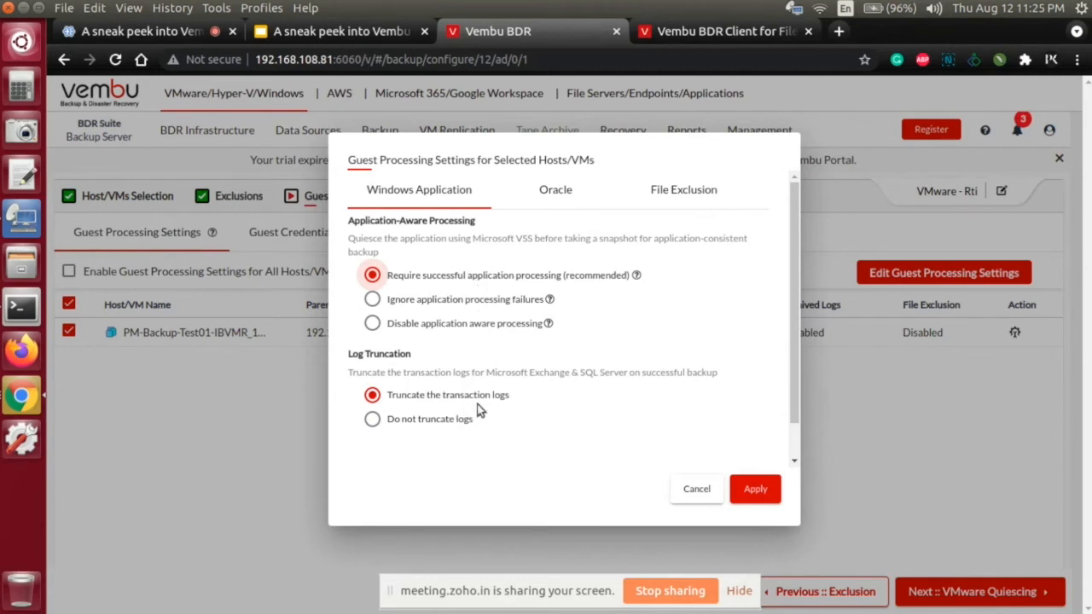
left_click(542, 208)
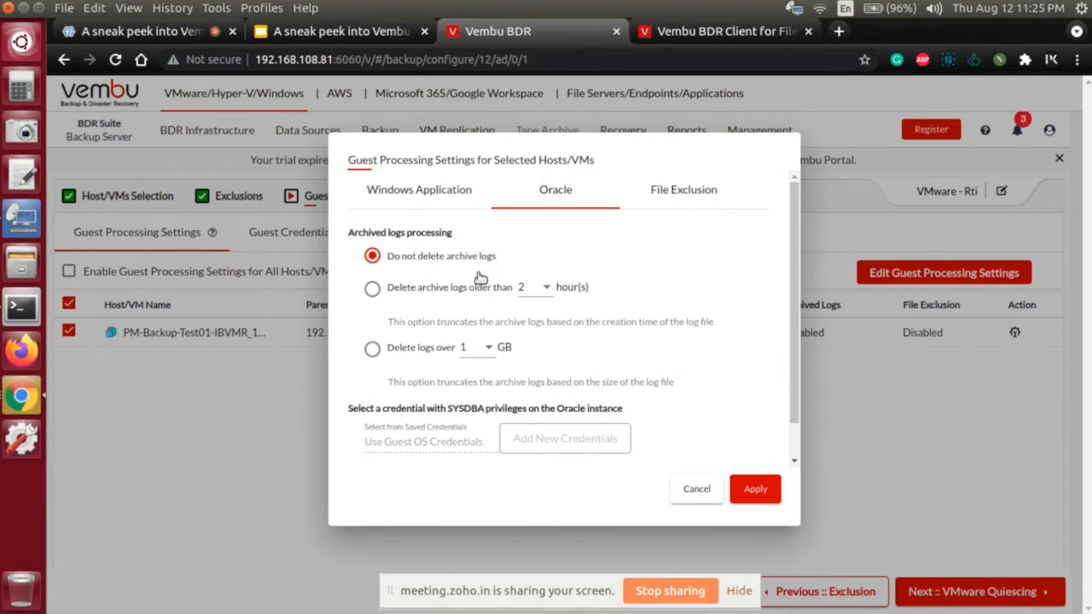
left_click(674, 197)
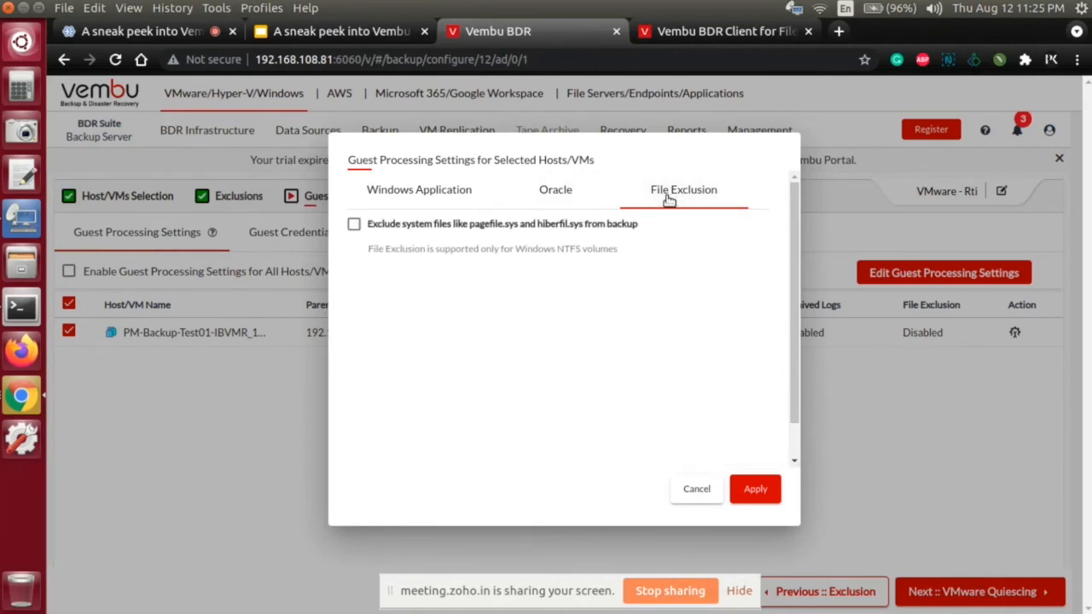
left_click(573, 225)
left_click(692, 488)
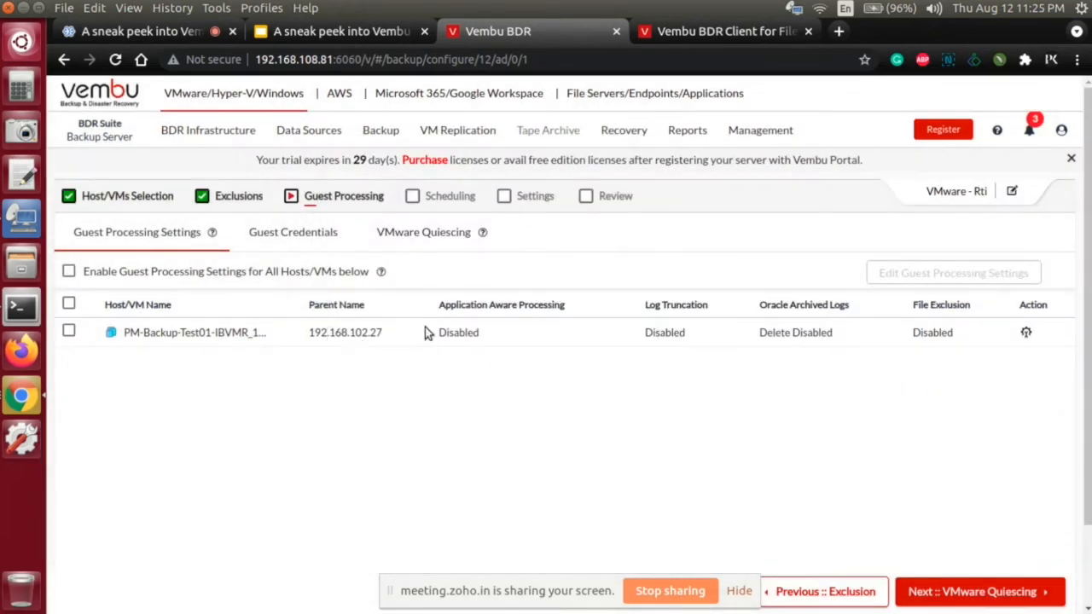
Step: Toggle VMware quiescing for all VMs in the job, and proceed to scheduling
left_click(945, 592)
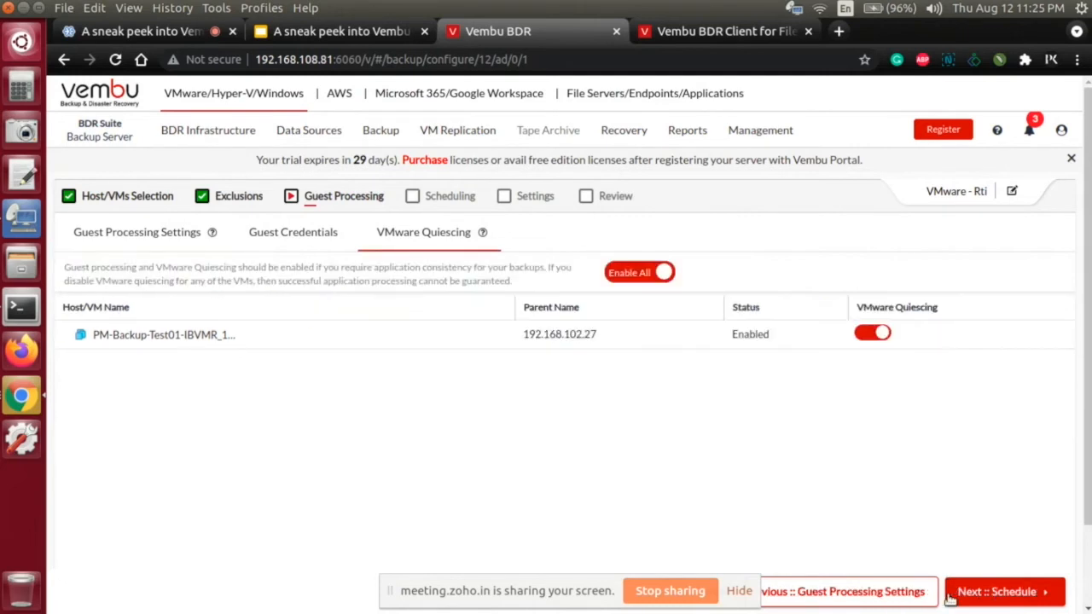
left_click(640, 273)
left_click(1022, 590)
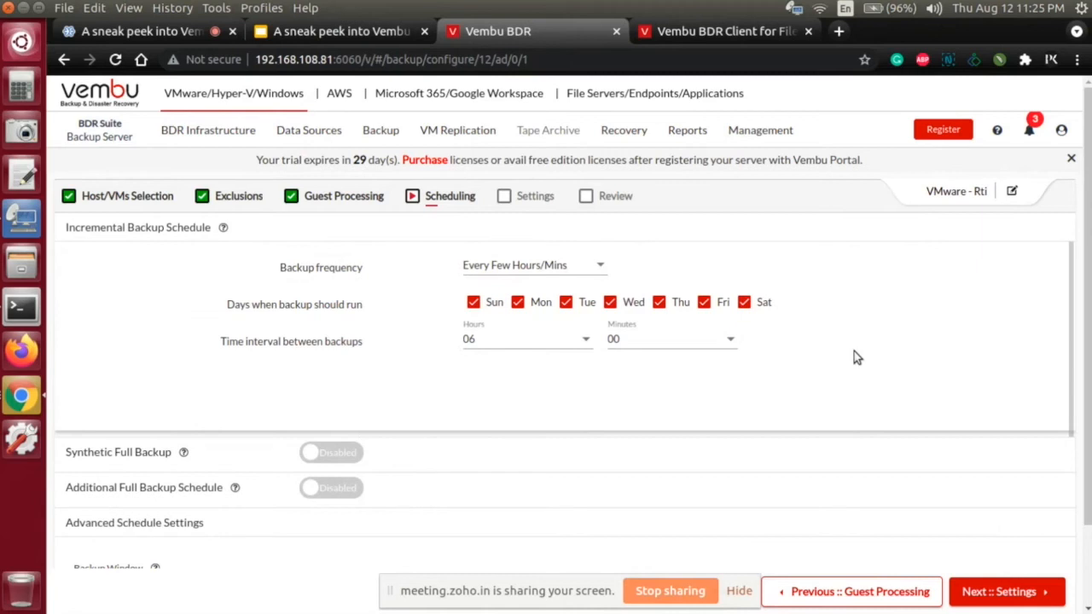
Step: Try the Manually and One Time backup frequencies for the incremental schedule
left_click(597, 267)
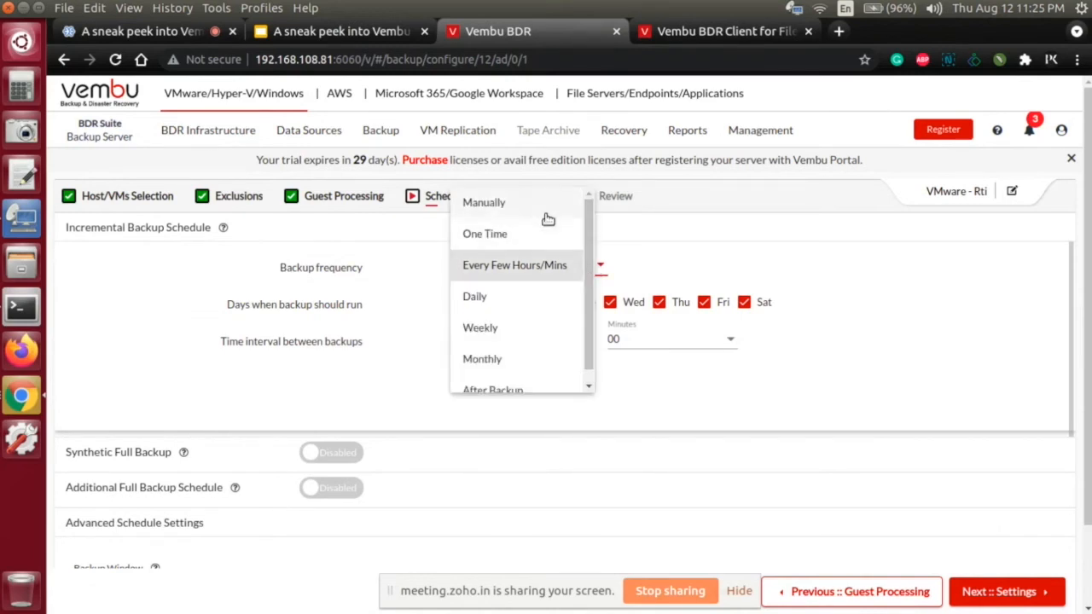
left_click(544, 211)
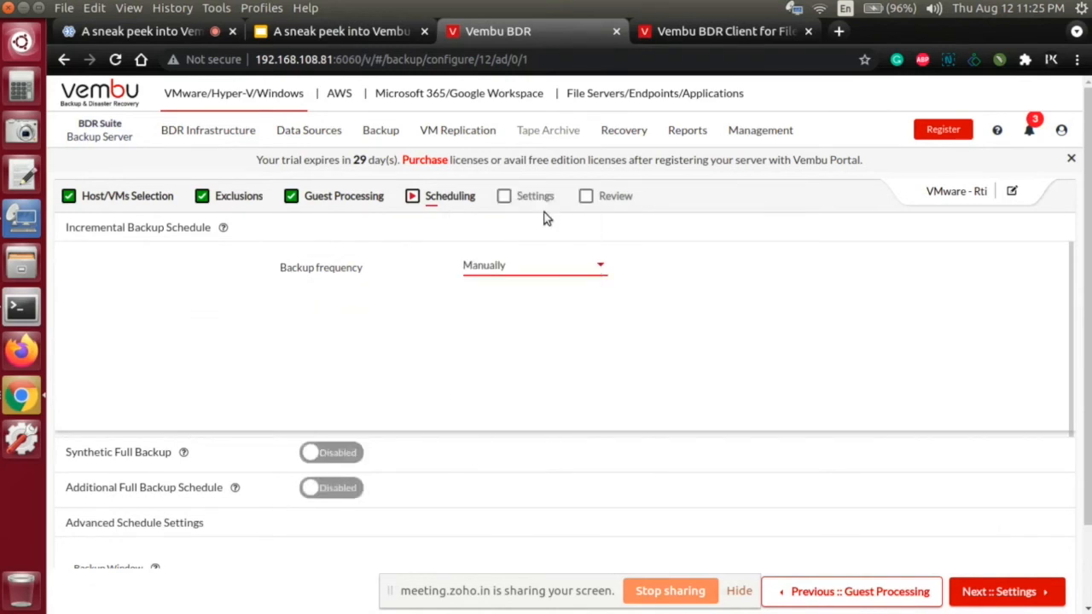
left_click(569, 268)
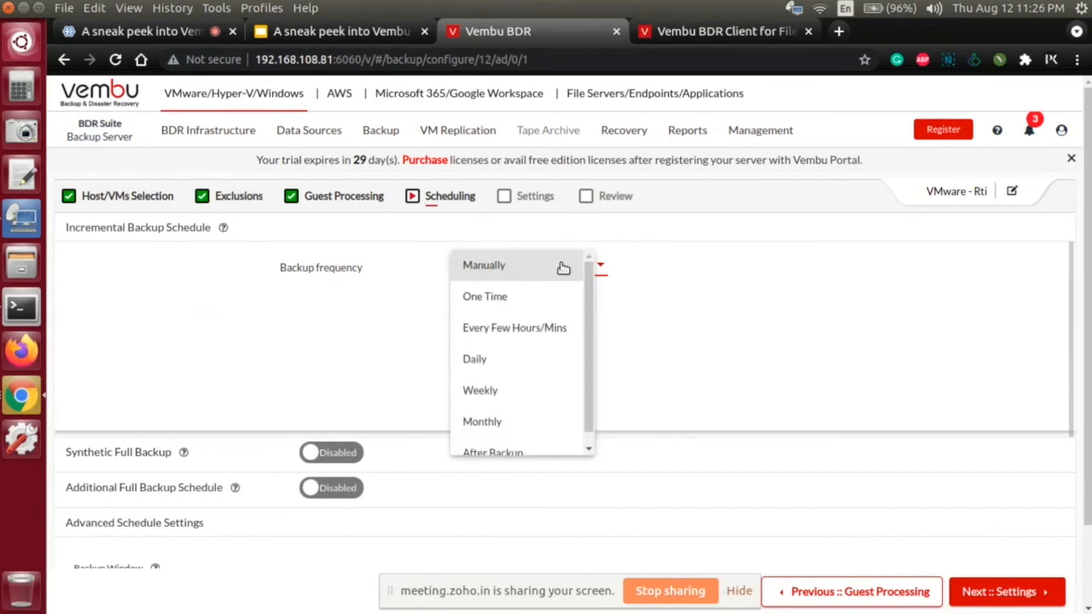
left_click(553, 298)
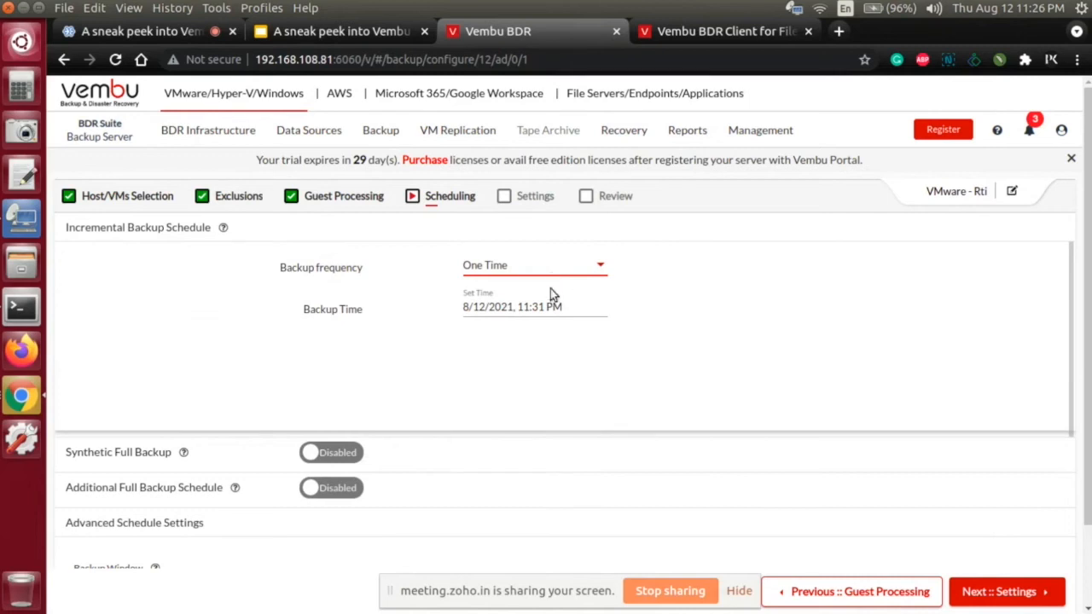
Step: Try the Every Few Hours/Mins backup frequency with the hours of the interval set to 00
left_click(552, 276)
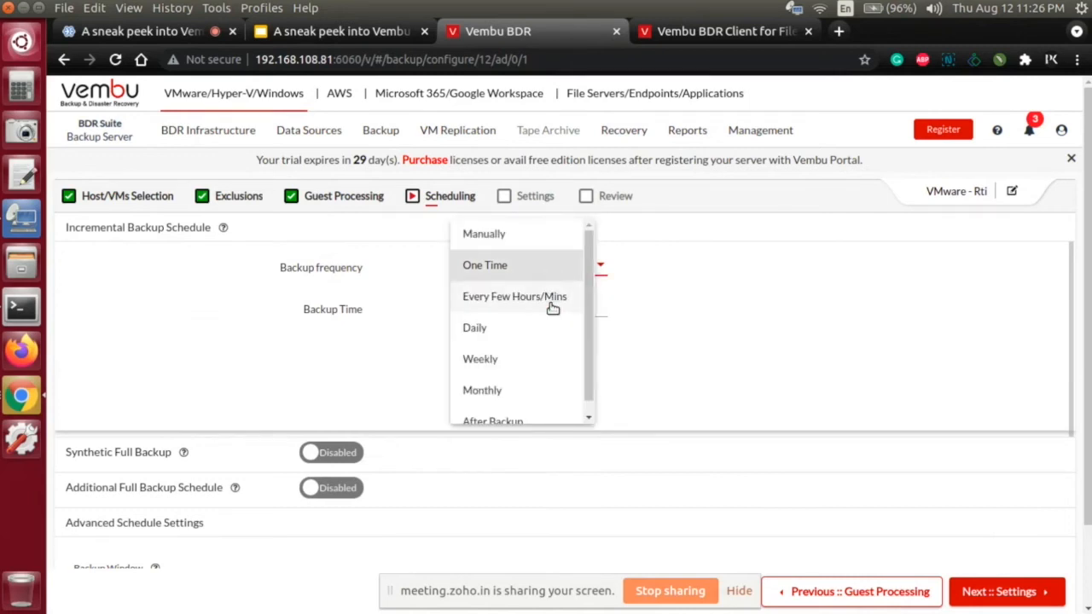
left_click(552, 307)
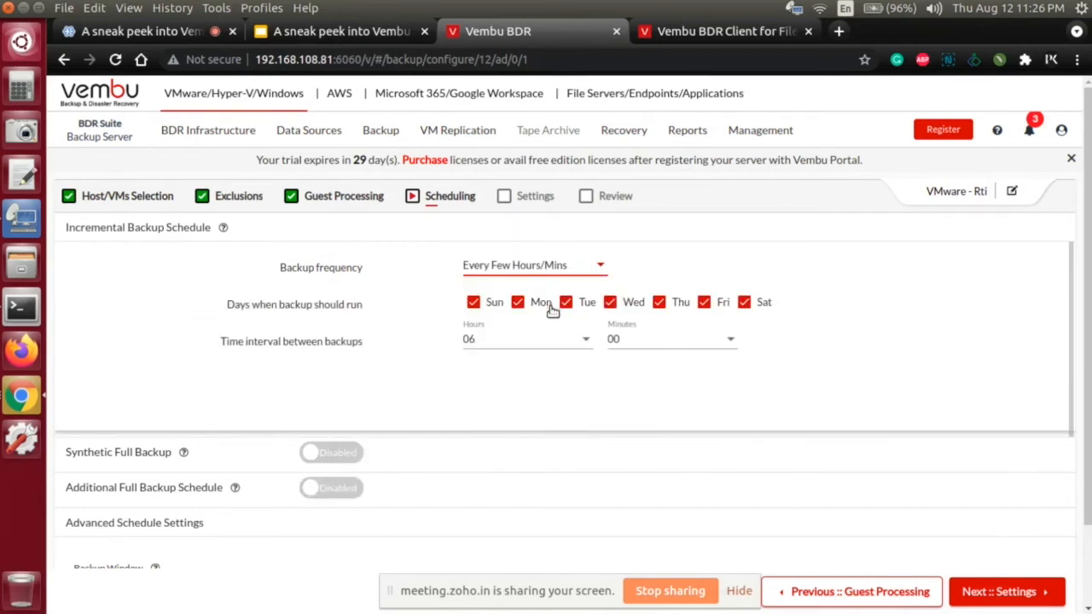
left_click(556, 347)
scroll(555, 341, "up", 3)
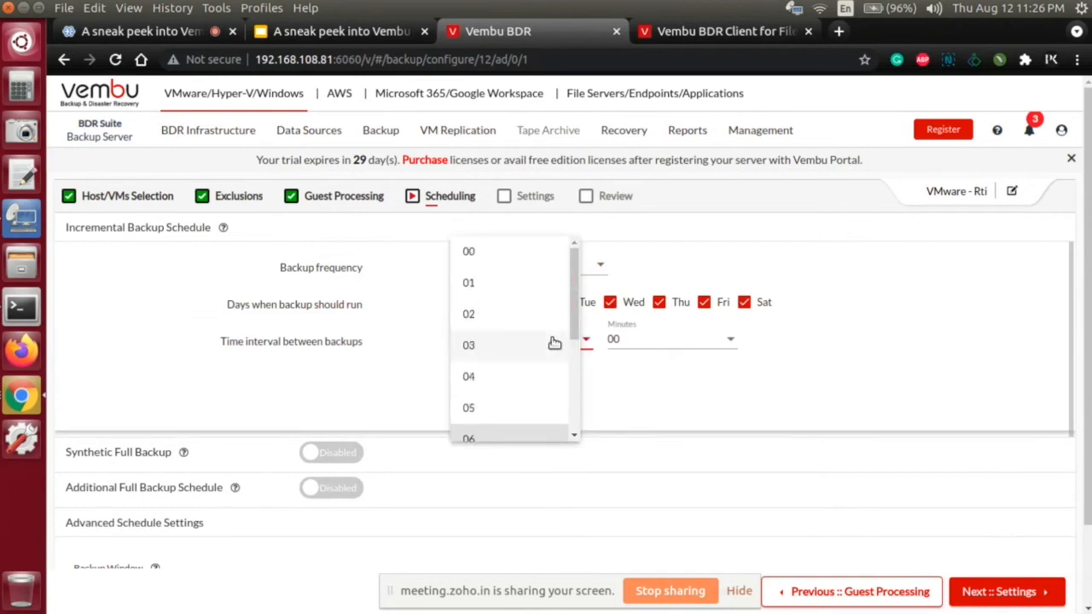
left_click(519, 251)
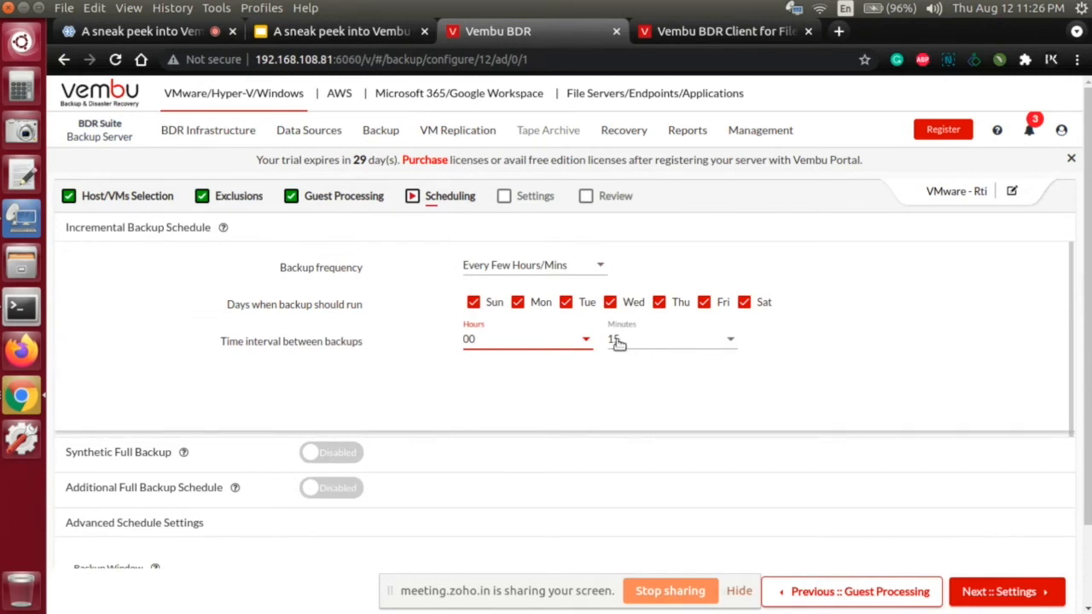
left_click(587, 345)
mouse_move(575, 358)
left_mouse_down()
mouse_move(586, 469)
mouse_move(564, 345)
left_mouse_up()
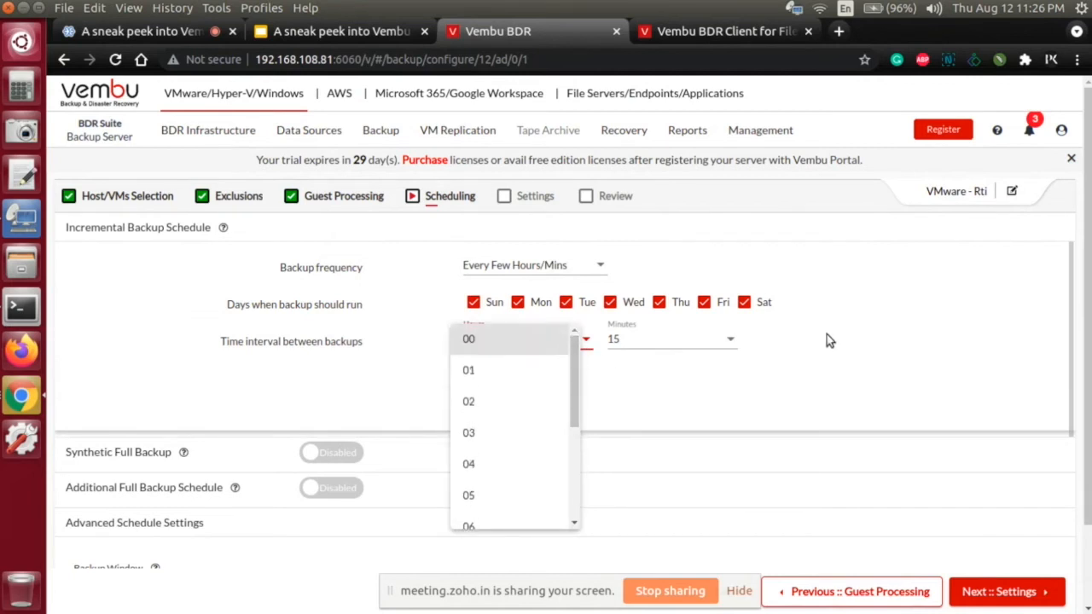
left_click(636, 274)
Step: Set the incremental backup frequency to Daily, with 2 backup runs per day
left_click(601, 267)
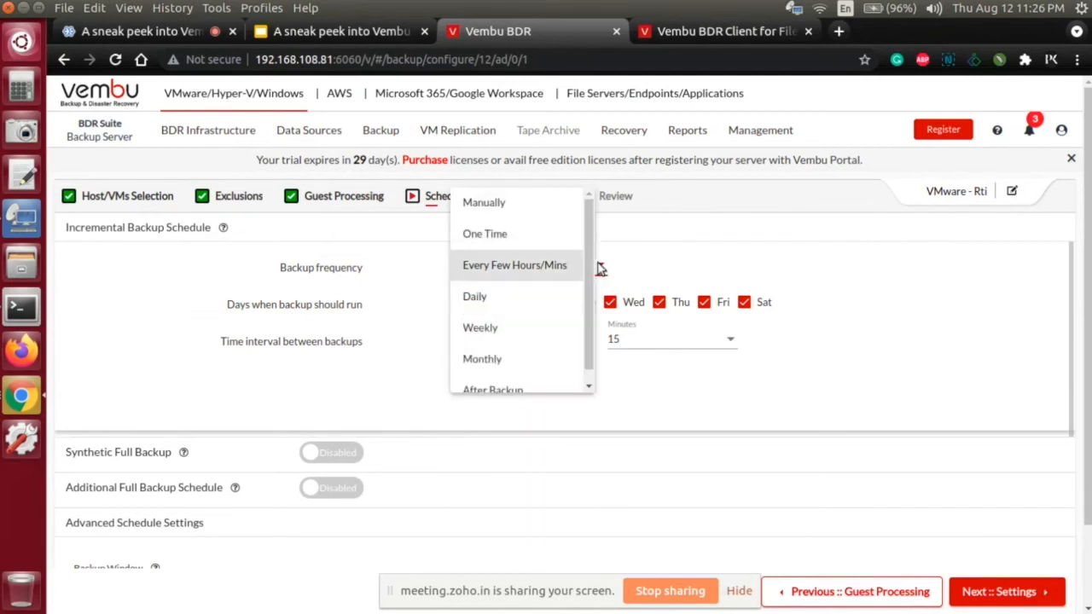
left_click(547, 296)
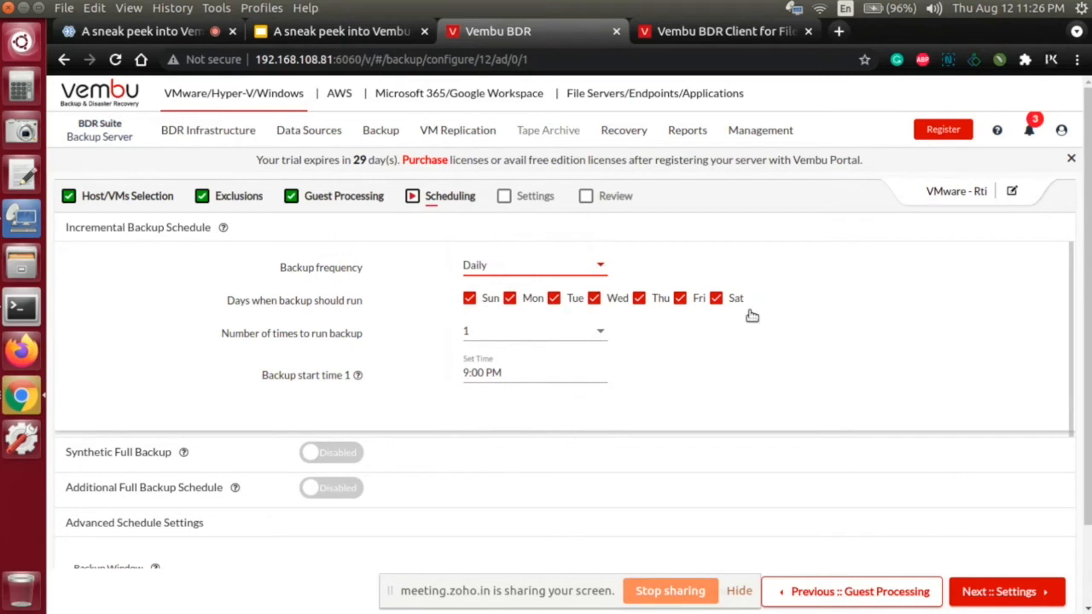
left_click(602, 332)
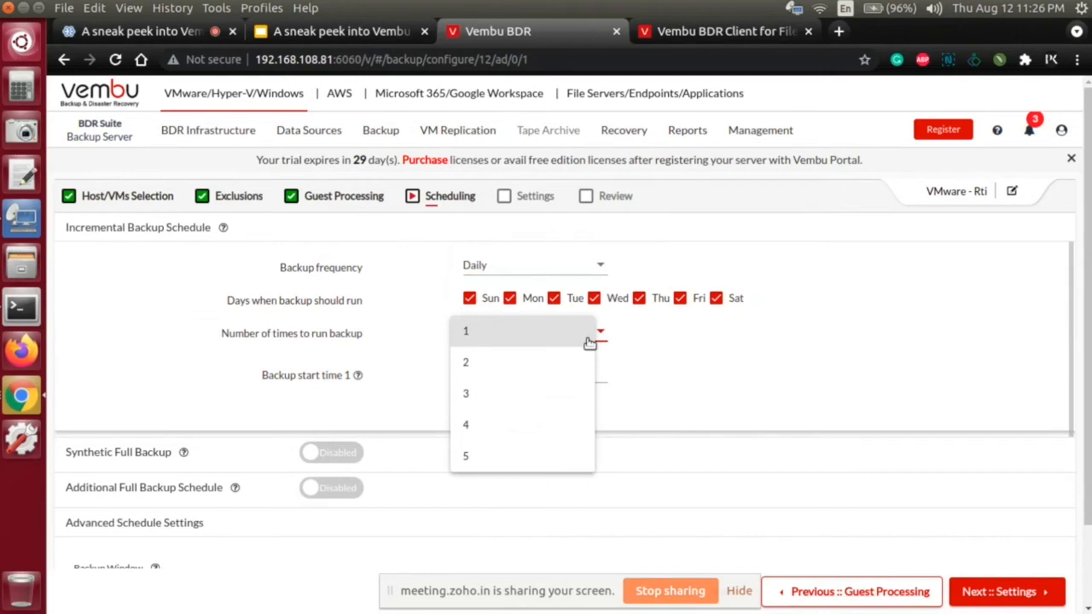
left_click(578, 357)
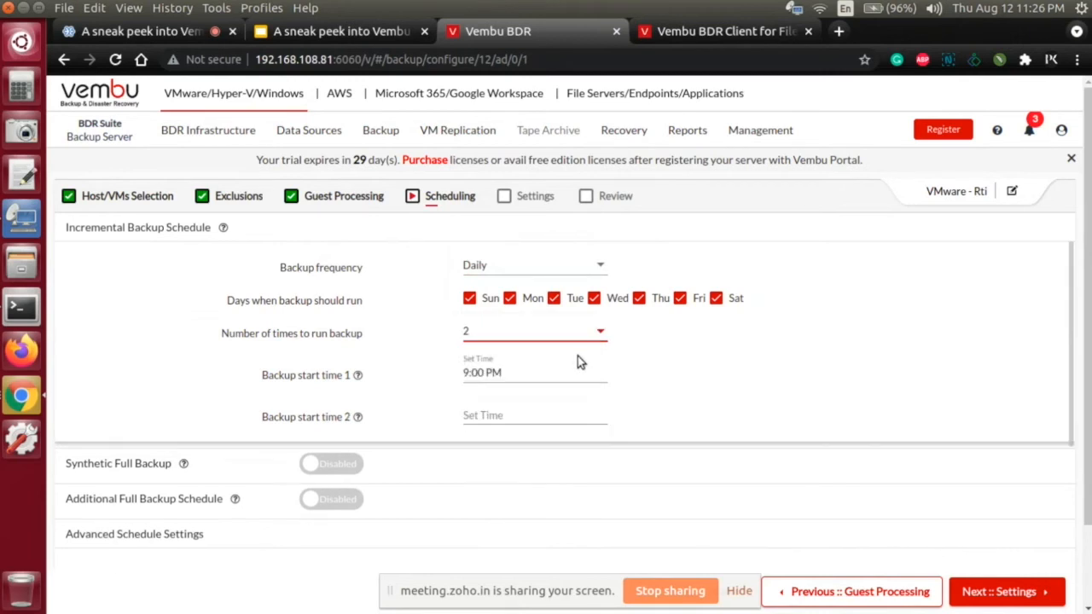
Step: Review the first backup start time, and set the second one to 11:26 PM
left_click(501, 376)
left_click(601, 414)
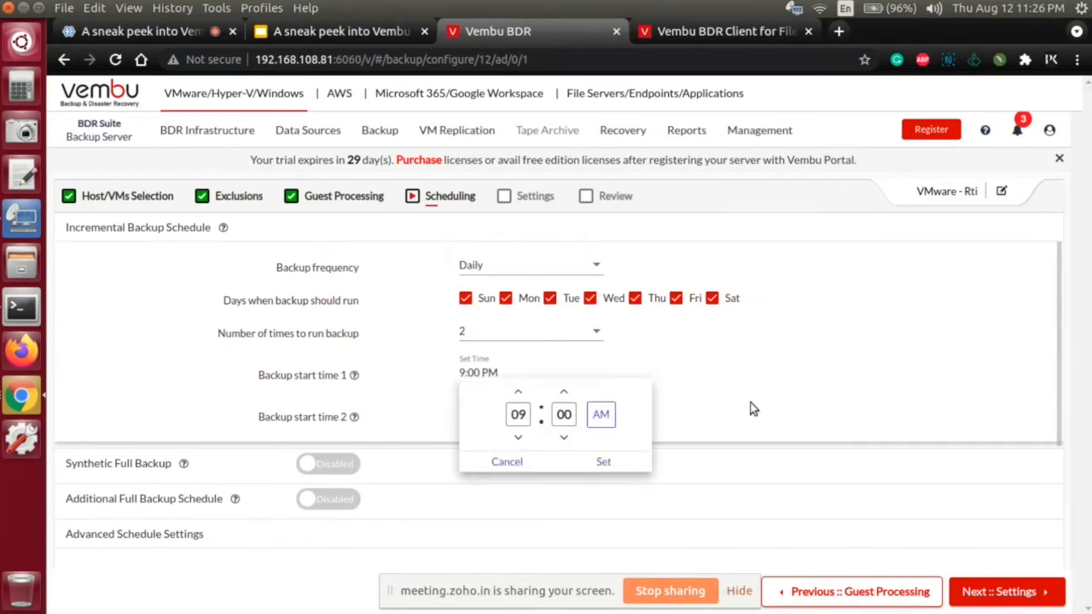
left_click(754, 406)
left_click(521, 418)
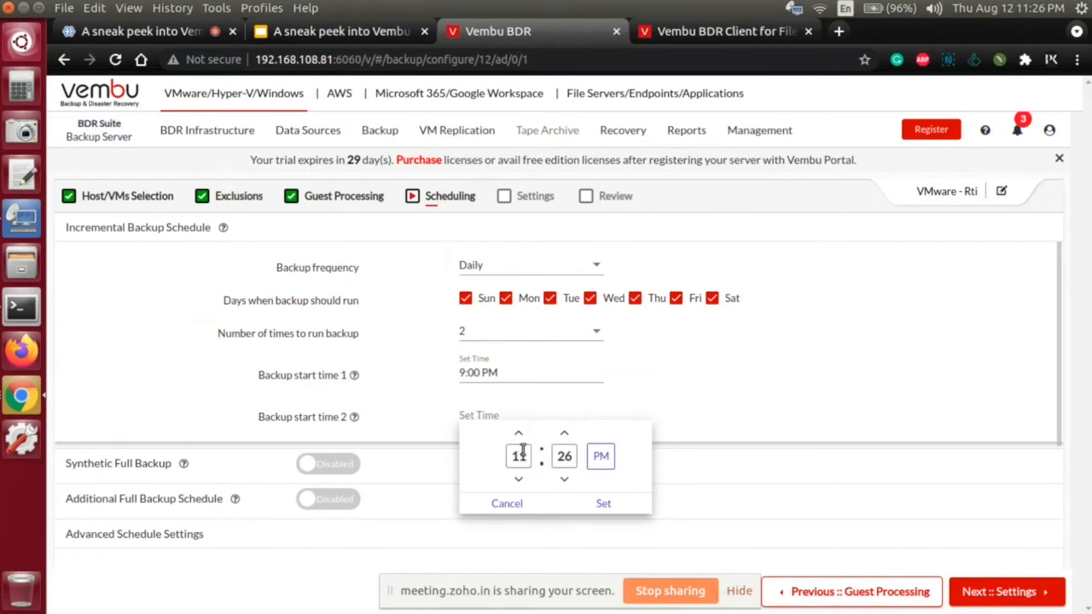
left_click(679, 404)
left_click(568, 414)
left_click(603, 503)
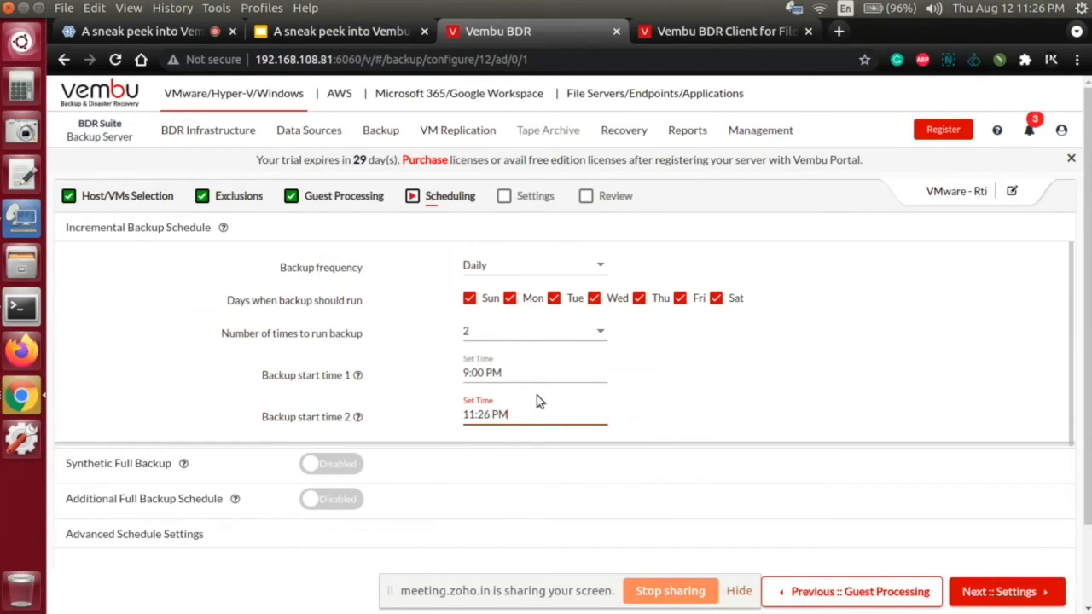
Step: Try the Weekly backup frequency for the incremental schedule and review its weekday choices
left_click(579, 267)
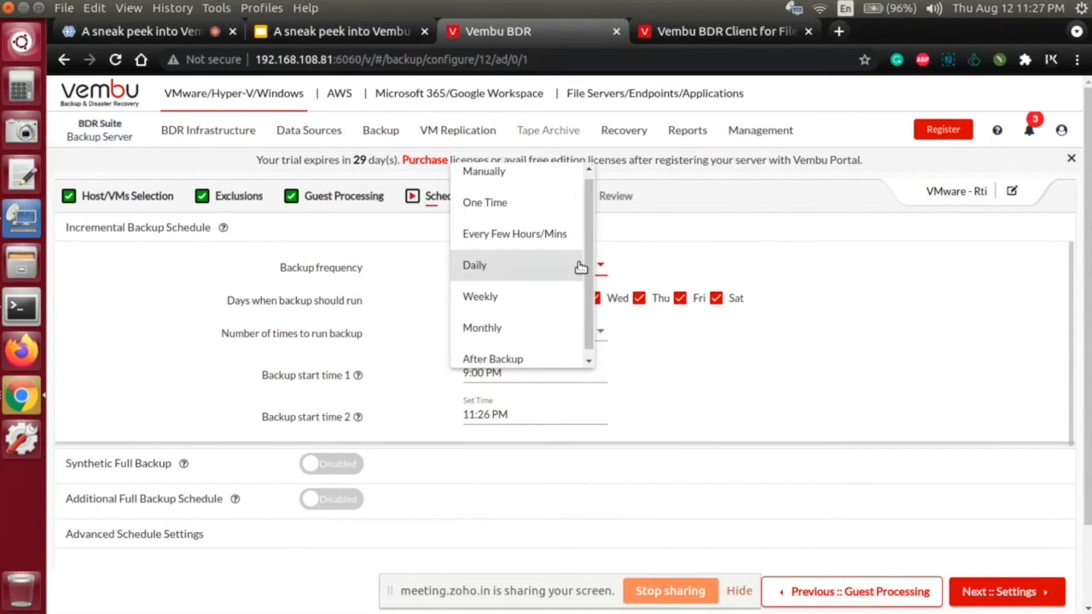
left_click(537, 295)
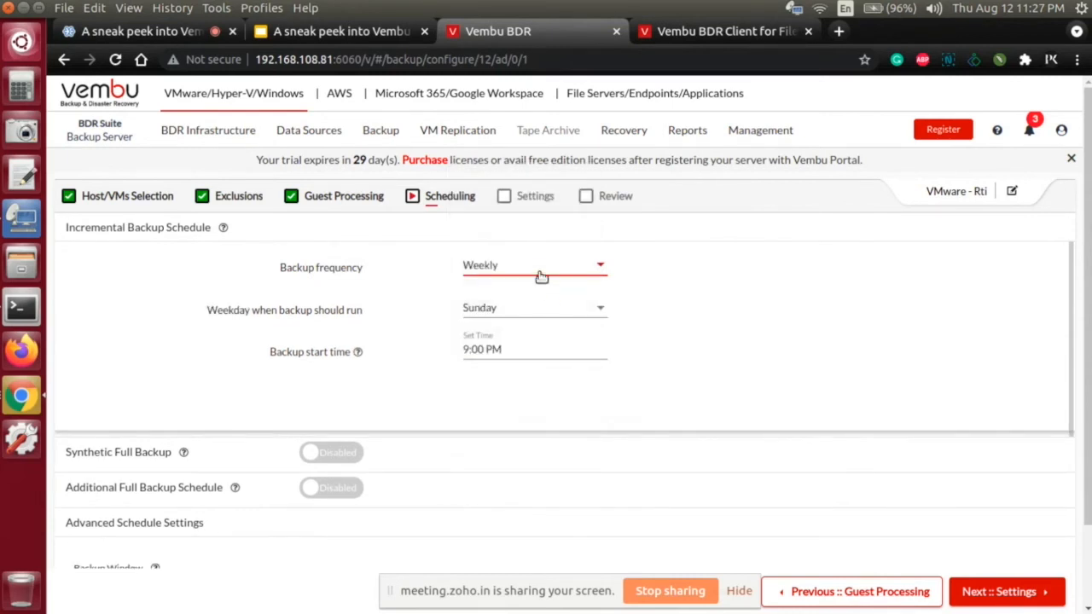
left_click(554, 315)
scroll(525, 408, "down", 1)
scroll(523, 403, "up", 1)
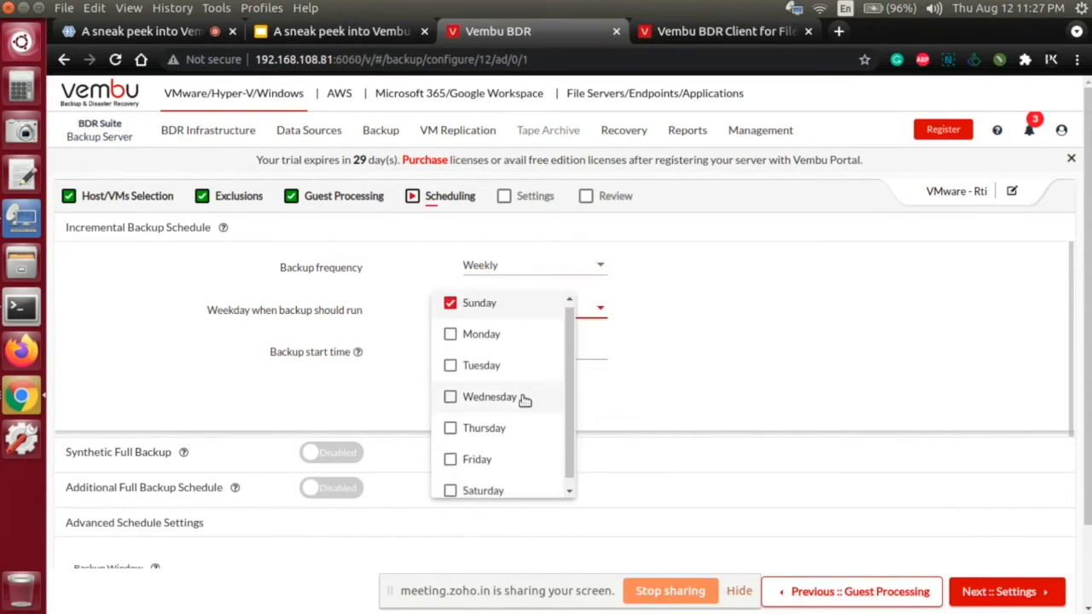
left_click(522, 304)
left_click(520, 314)
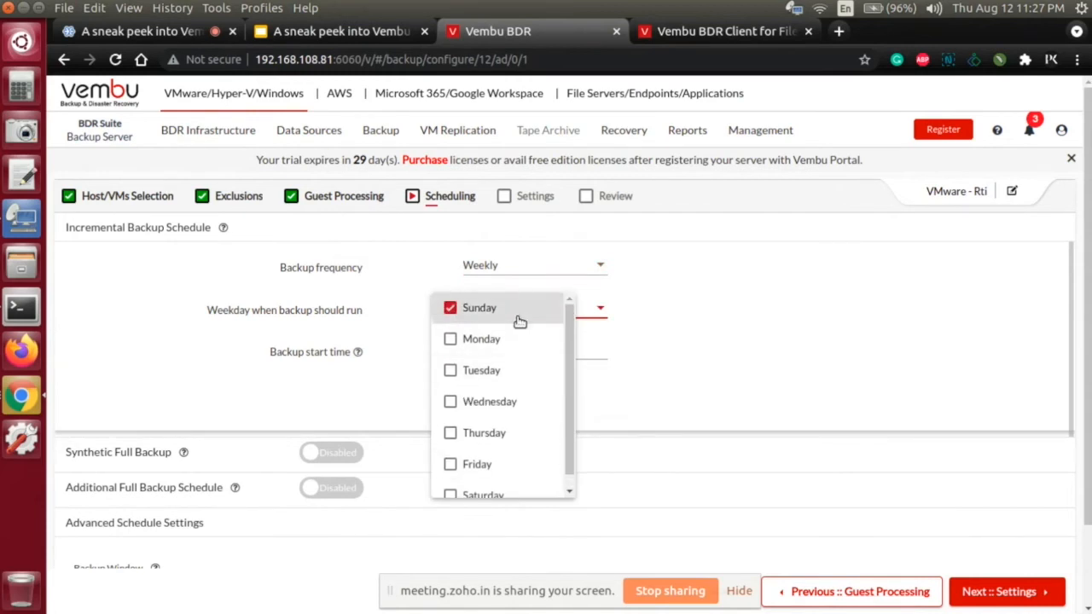
left_click(723, 280)
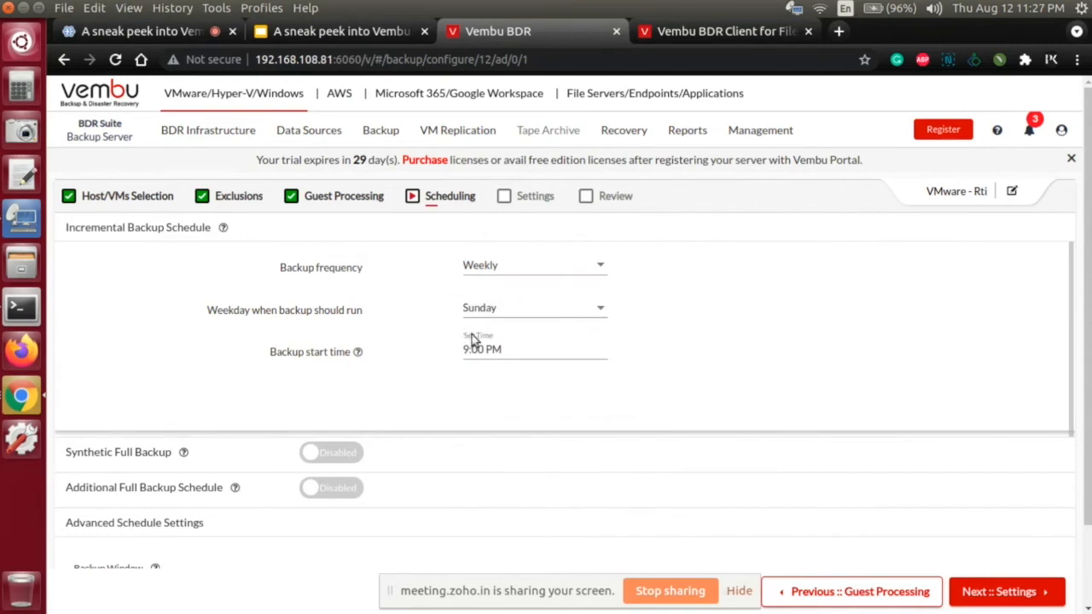
Step: Try the Monthly backup frequency for the incremental schedule
left_click(507, 271)
scroll(509, 280, "down", 2)
left_click(512, 210)
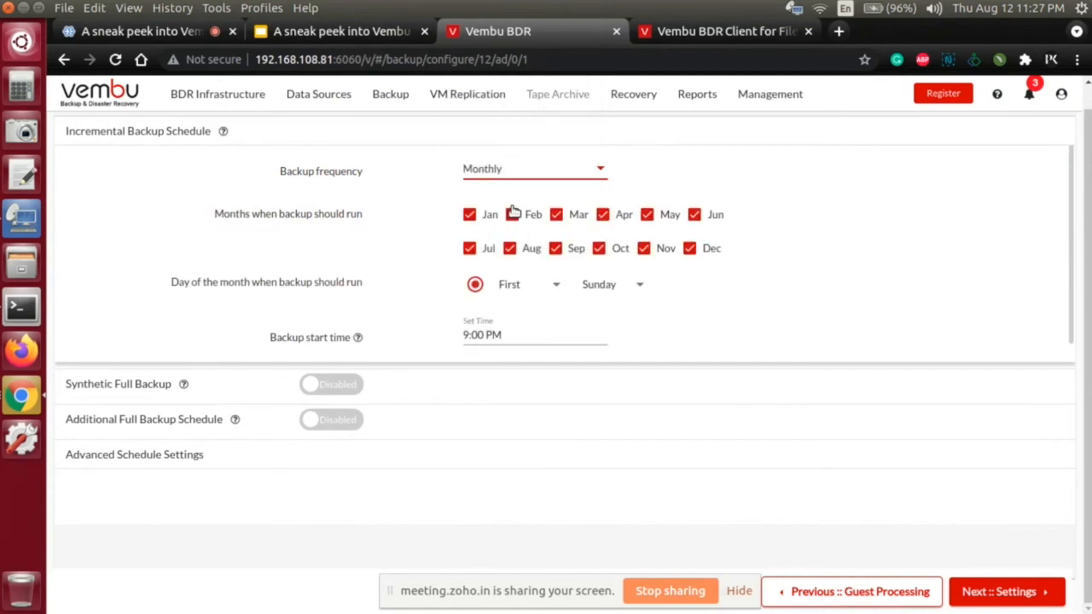
scroll(594, 305, "up", 2)
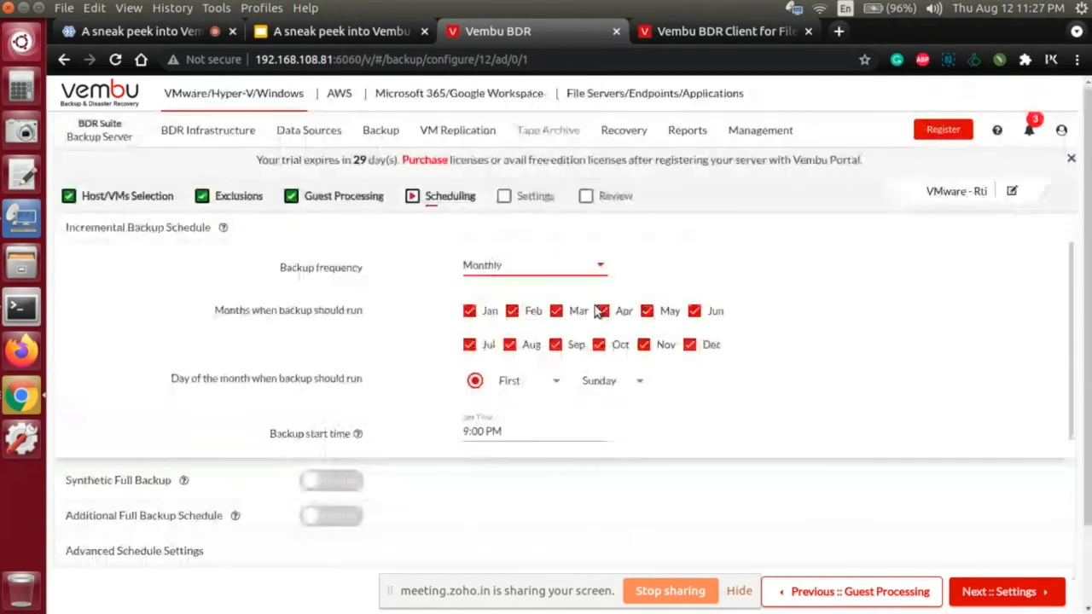
Step: Set the incremental backup frequency to After Backup, running after the Singlehost-Hyper-V-Bck job
left_click(550, 272)
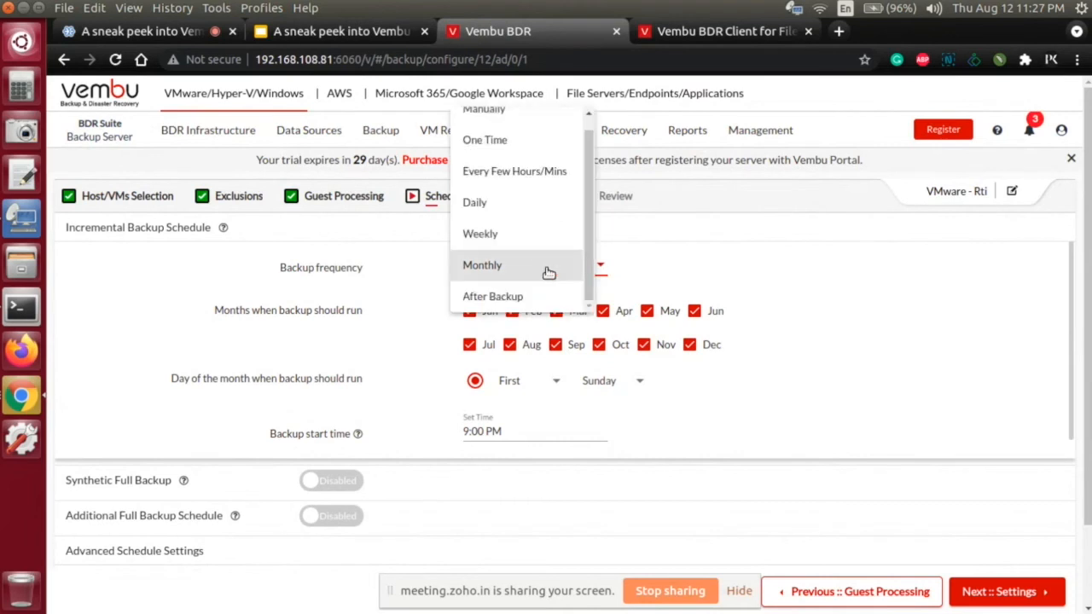
left_click(537, 298)
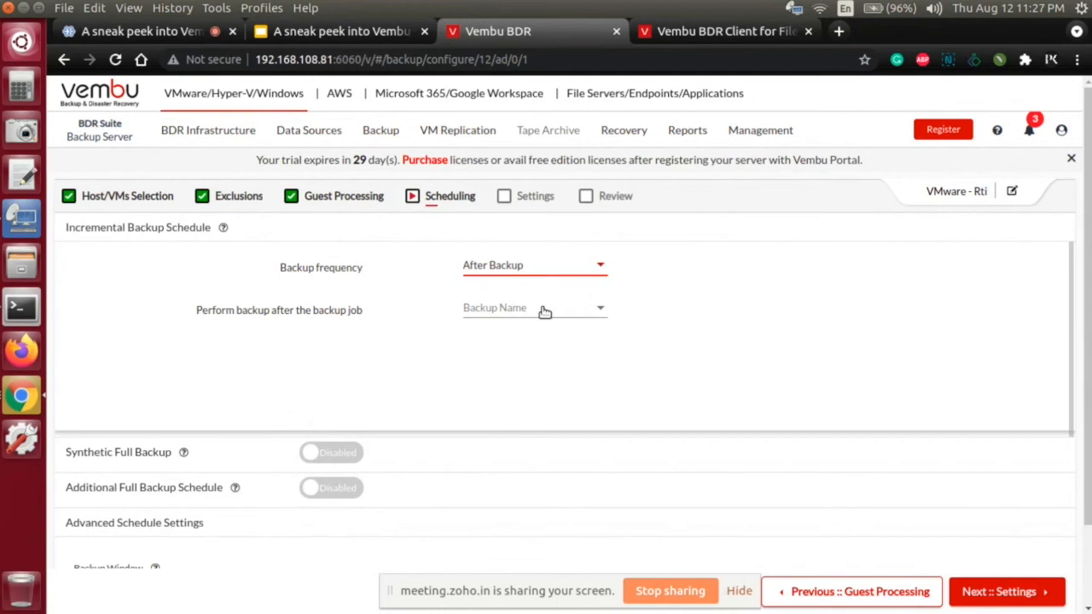
left_click(534, 310)
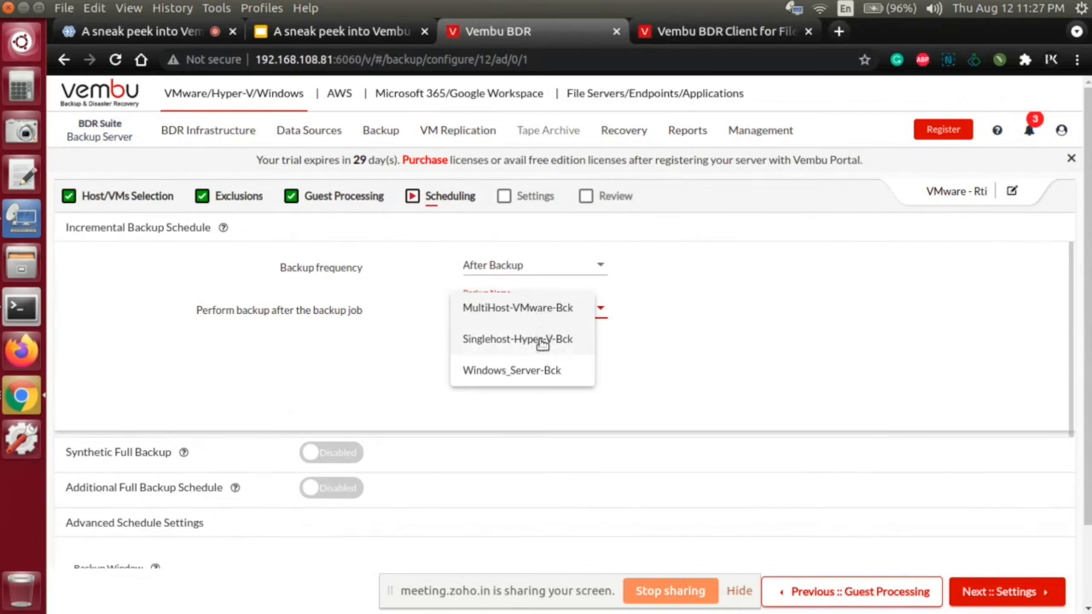
left_click(516, 338)
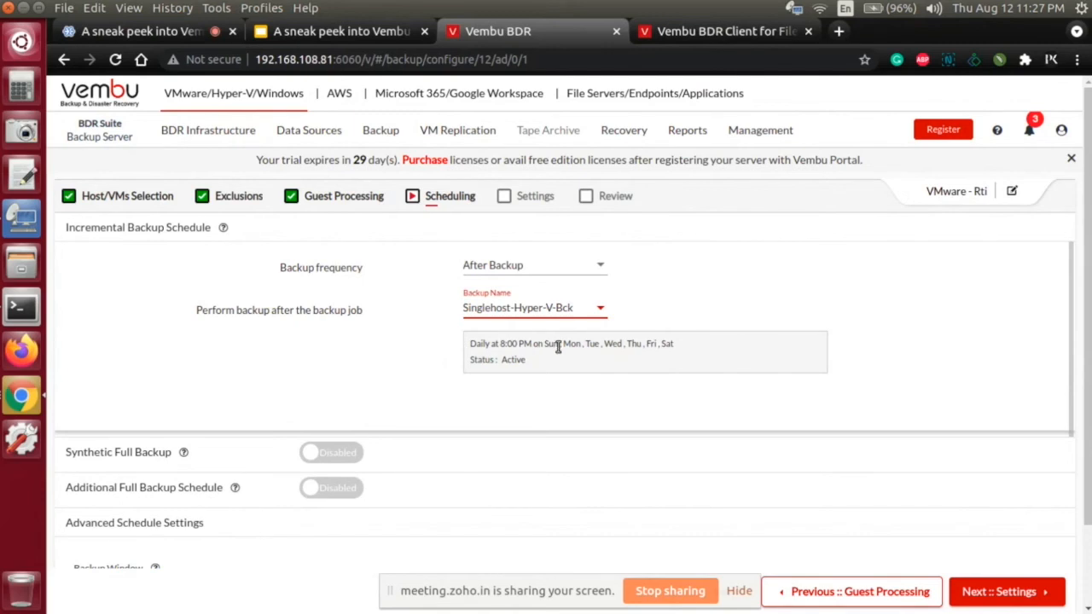
Step: Try the Synthetic Full Backup option with its Weekly and Monthly frequencies, and disable it again
scroll(554, 347, "down", 2)
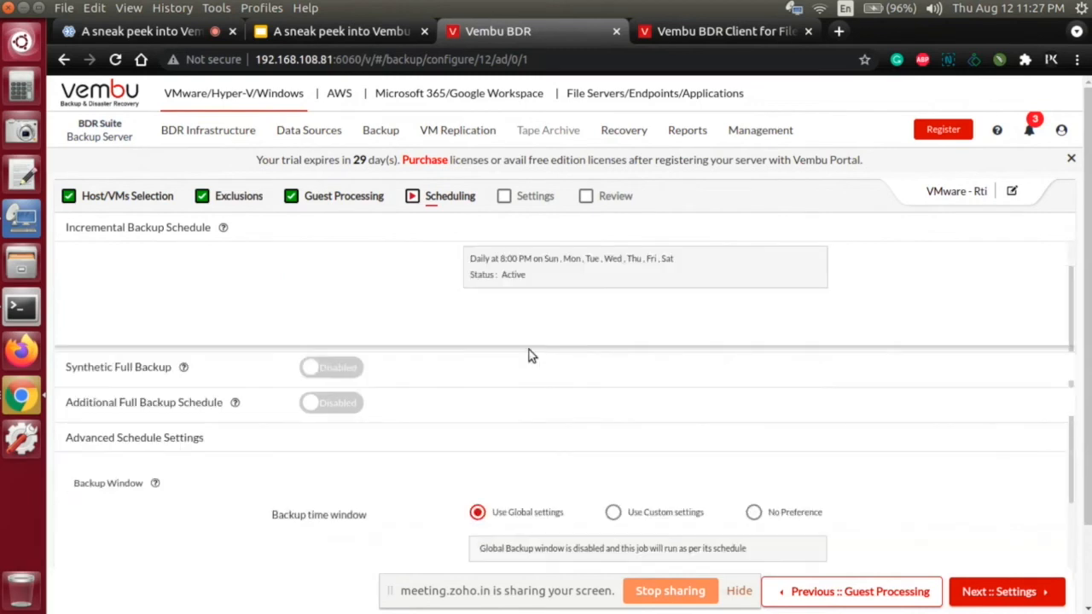
left_click(347, 372)
scroll(407, 383, "down", 2)
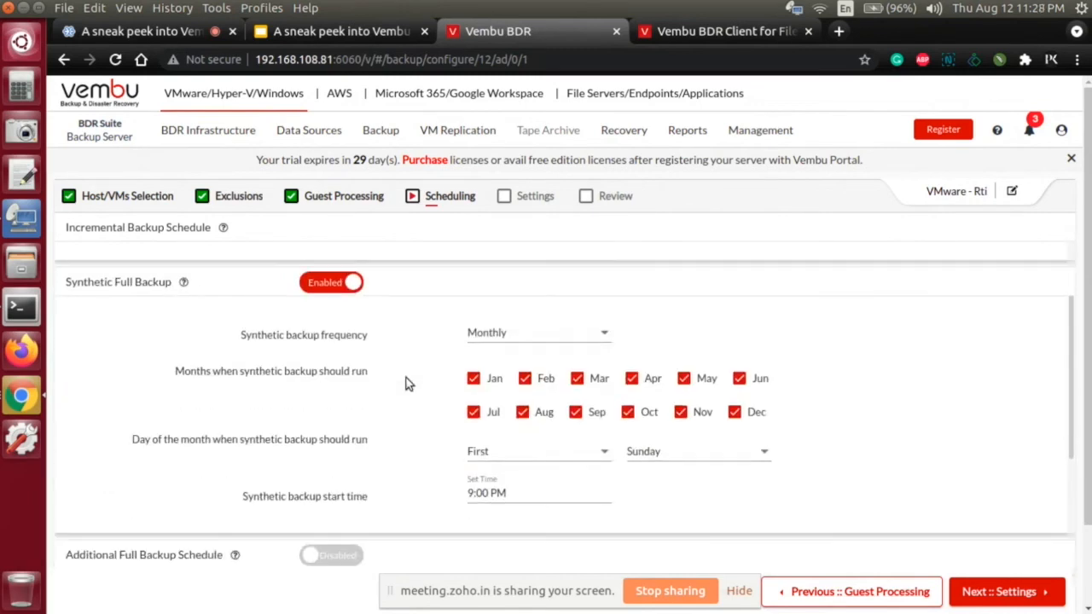
left_click(494, 342)
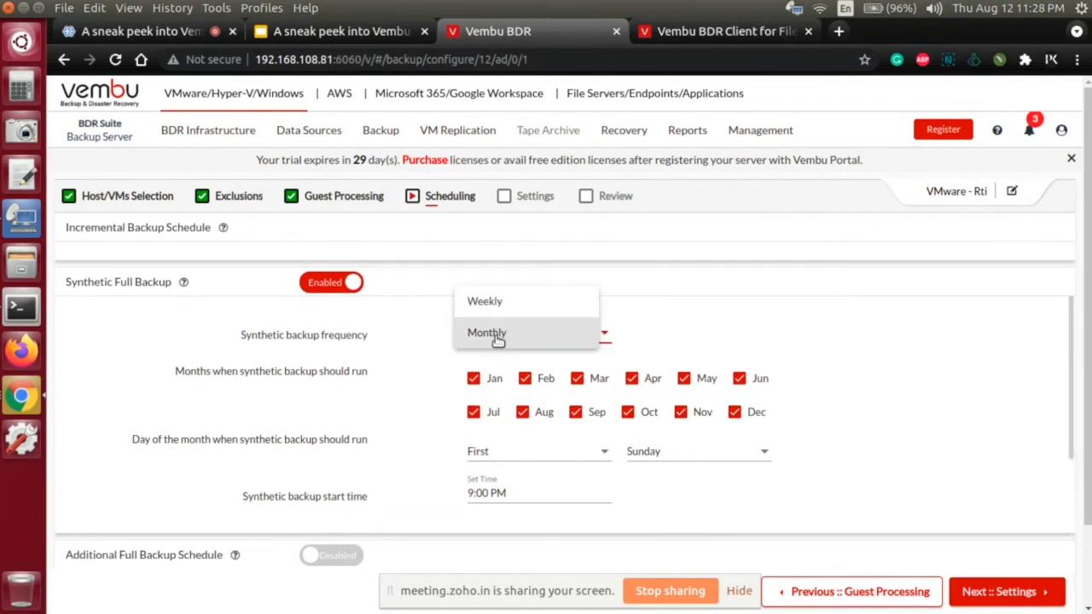
left_click(497, 305)
left_click(505, 340)
left_click(509, 360)
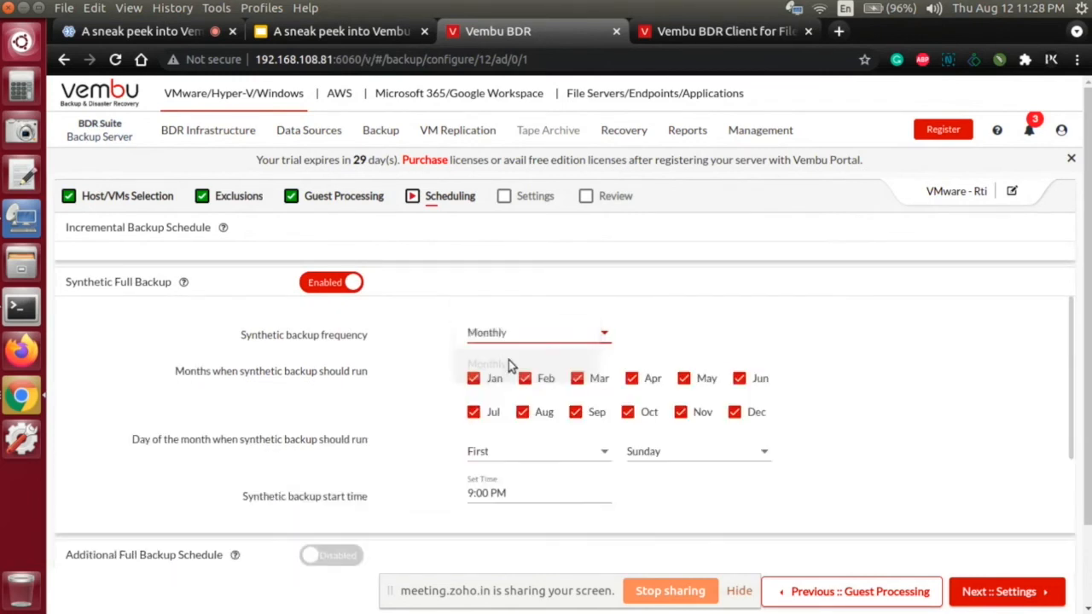
left_click(335, 283)
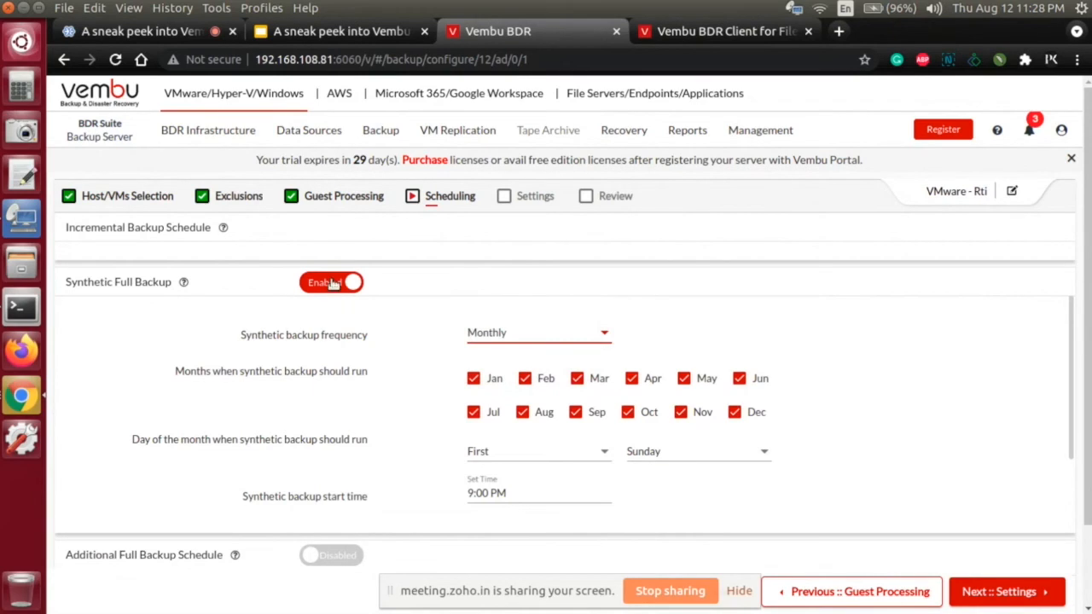
Step: Enable the Additional Full Backup Schedule with a Daily full backup frequency
left_click(341, 280)
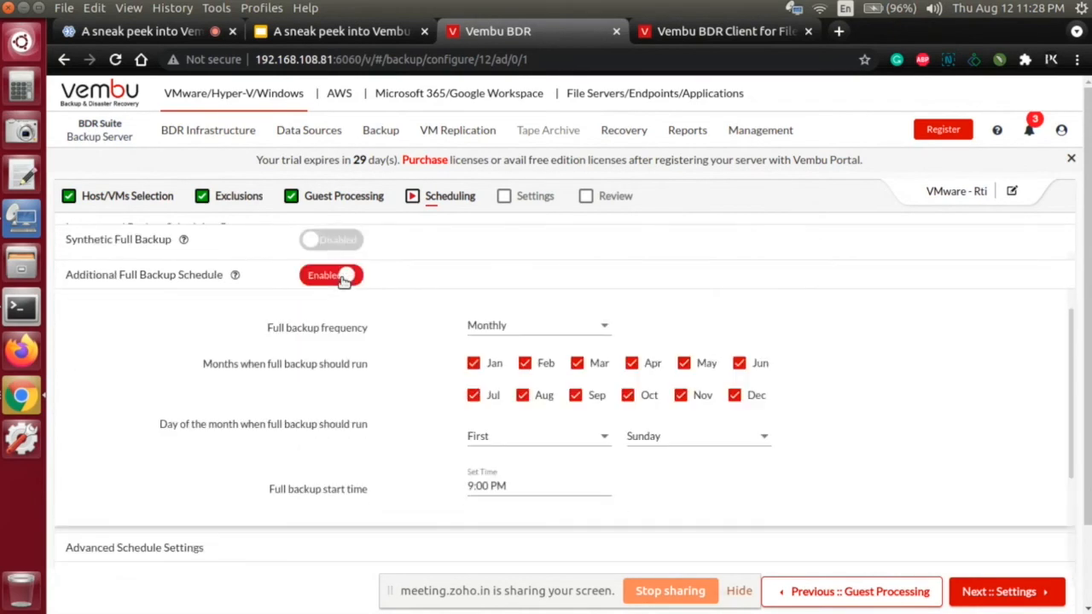
left_click(501, 329)
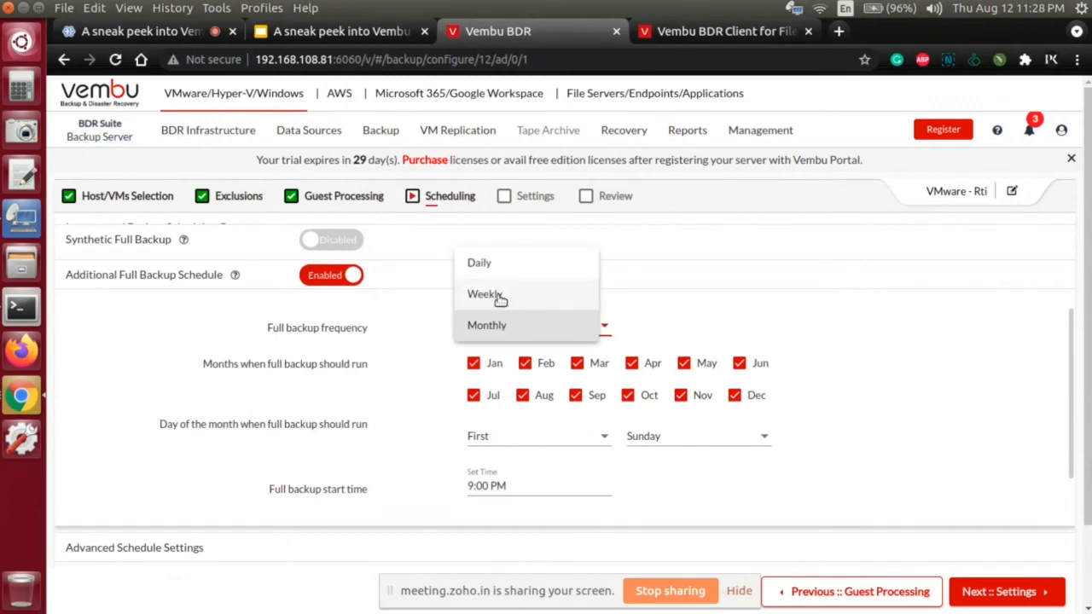
left_click(482, 262)
left_click(512, 330)
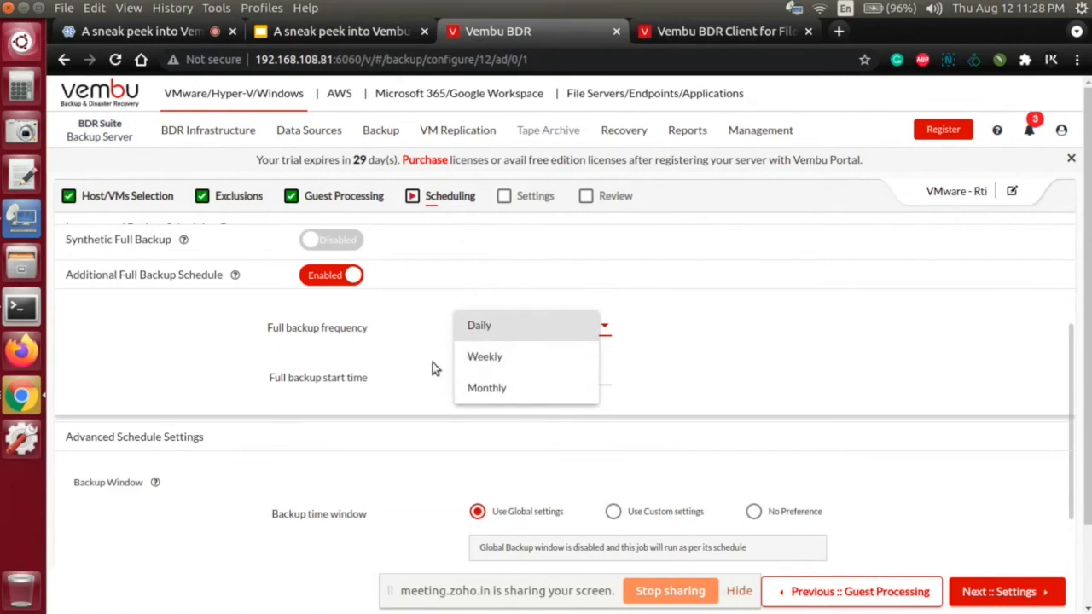
left_click(692, 317)
Step: Review the backup schedules and the Backup Window and Backup Validity options in Advanced Schedule Settings
scroll(690, 319, "up", 3)
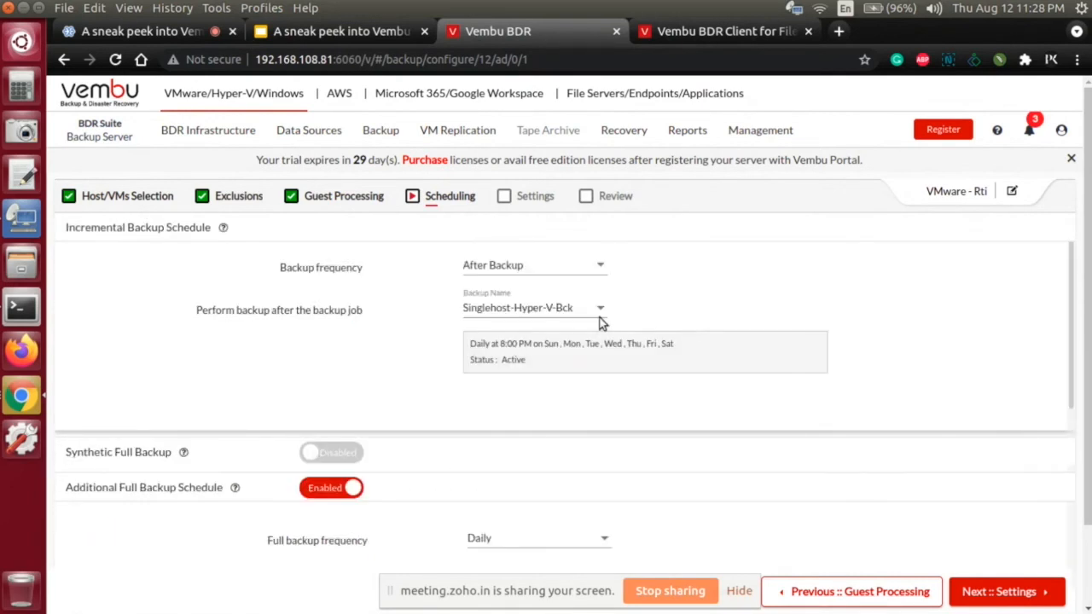
scroll(516, 341, "down", 3)
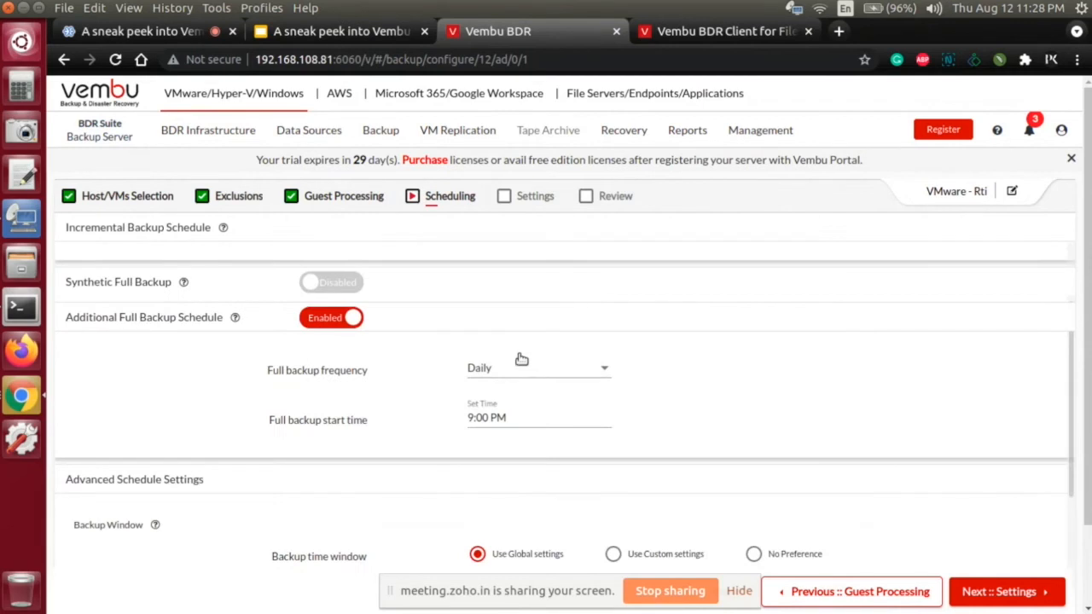
scroll(520, 358, "down", 2)
scroll(522, 365, "down", 1)
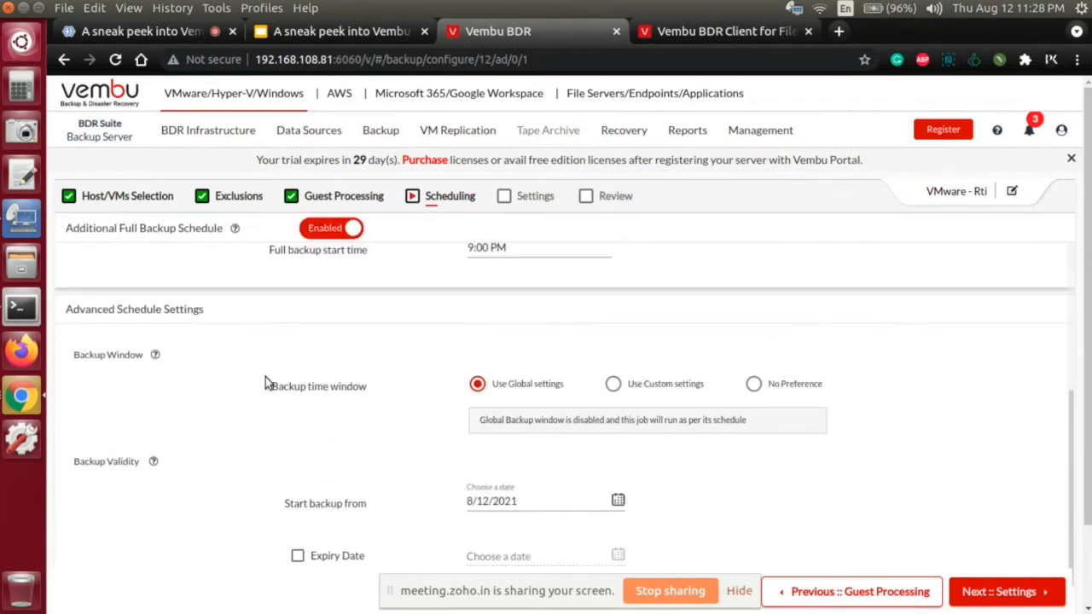
scroll(264, 383, "down", 3)
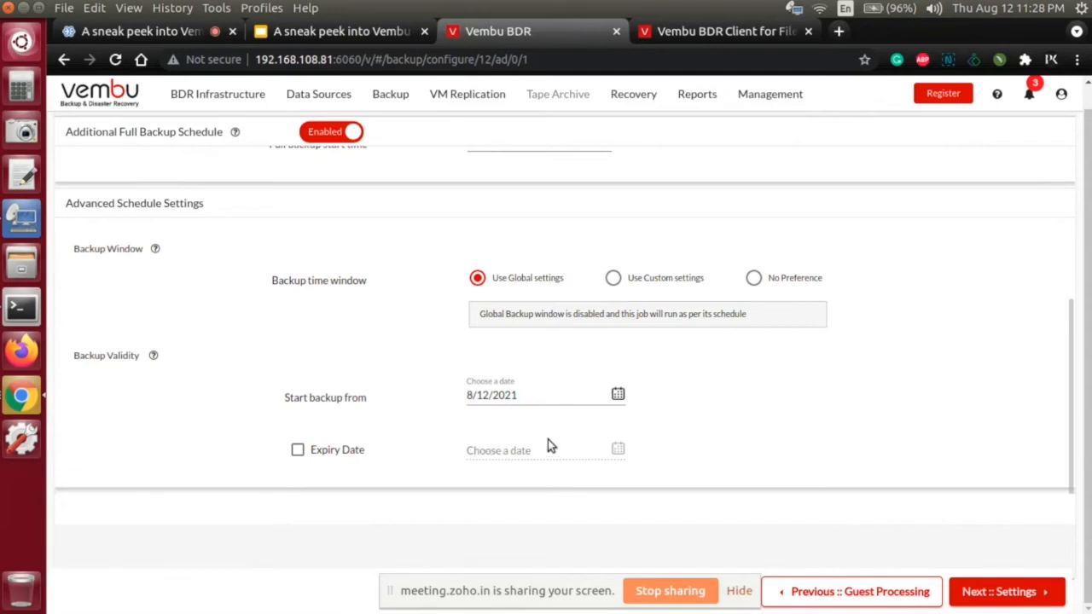
scroll(588, 439, "up", 4)
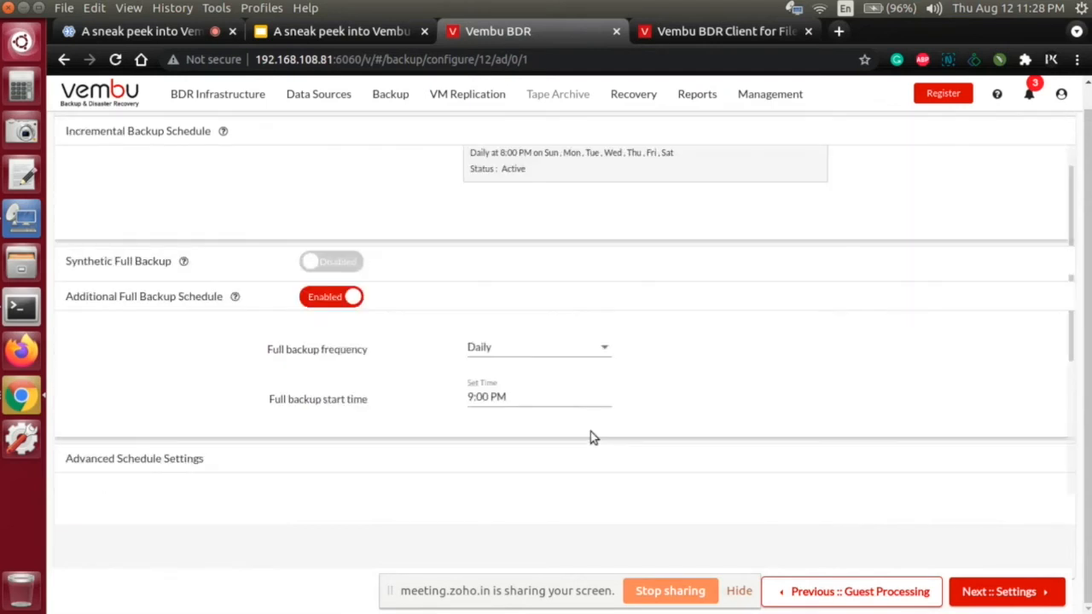
scroll(590, 431, "up", 3)
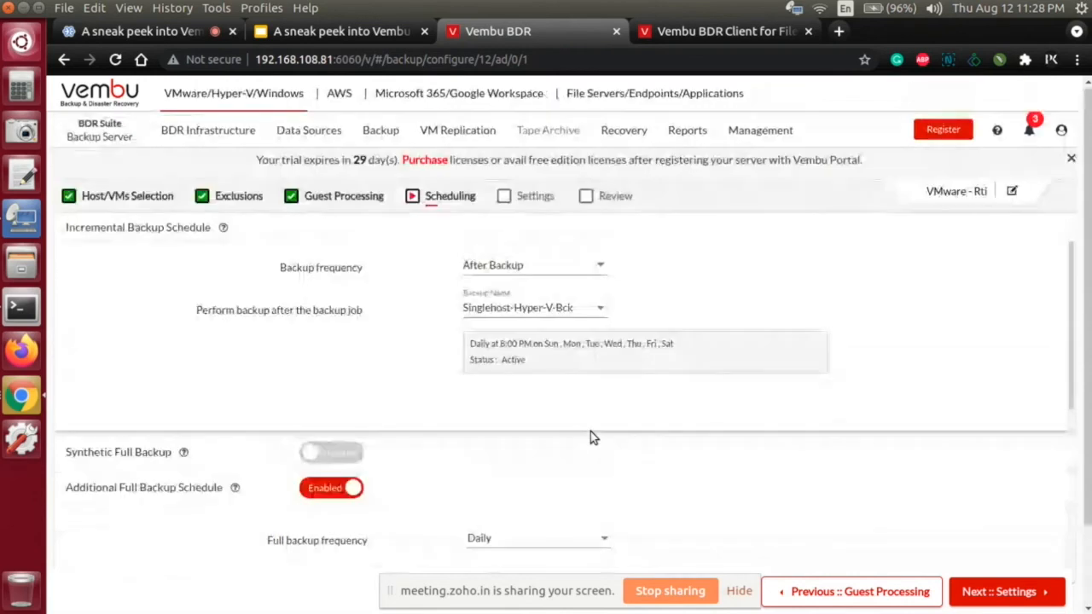
Step: Proceed to the Settings stage of the backup job and enable retention for incremental backup
left_click(1026, 594)
left_click(674, 285)
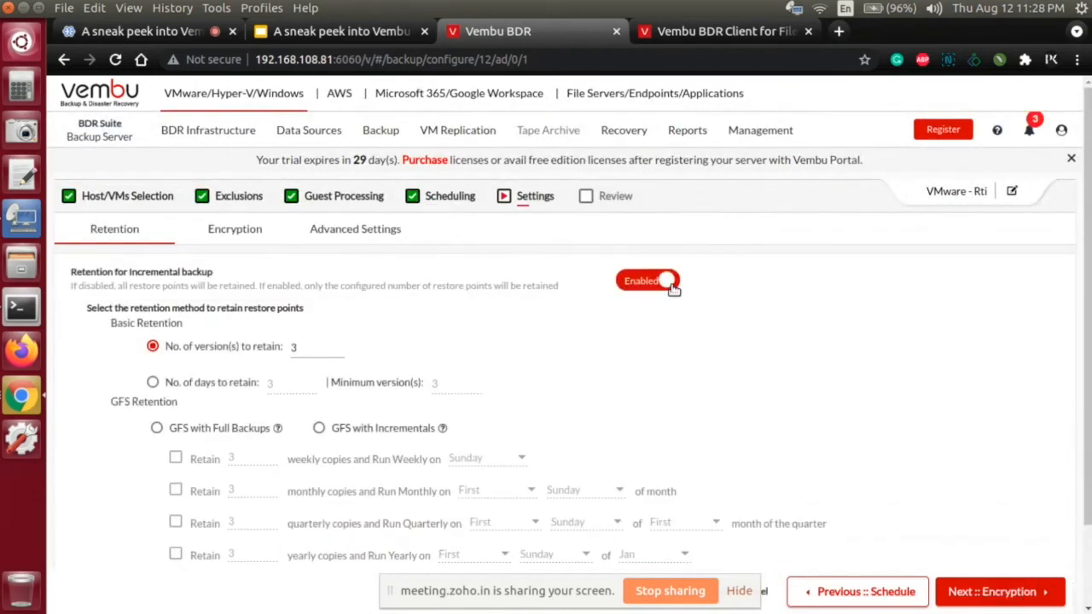
scroll(583, 331, "down", 1)
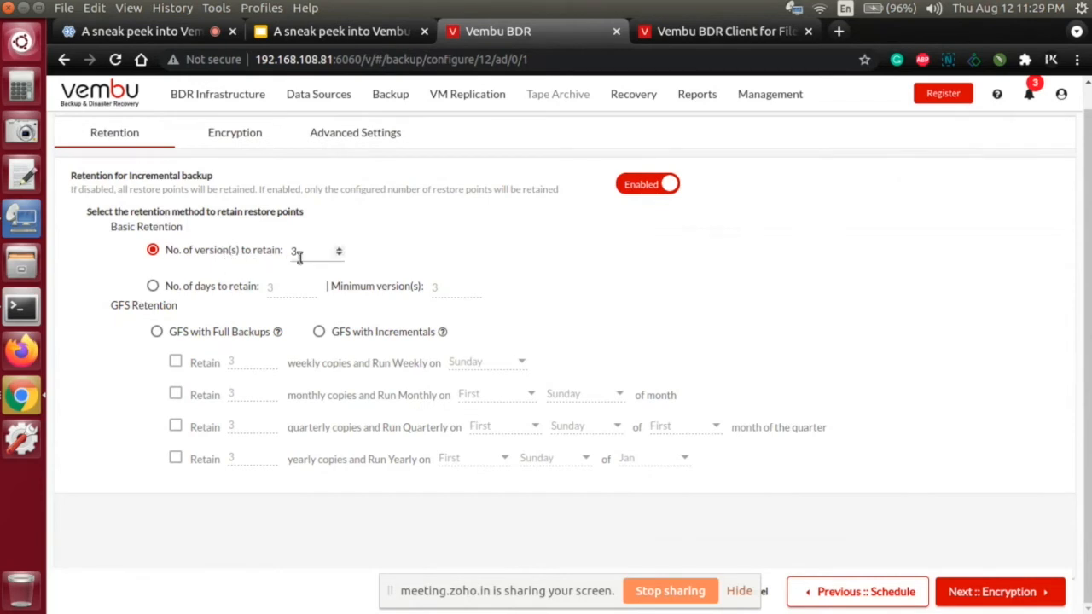
Step: Try retention by number of days, and compare the GFS with Full Backups and GFS with Incrementals options
left_click(228, 290)
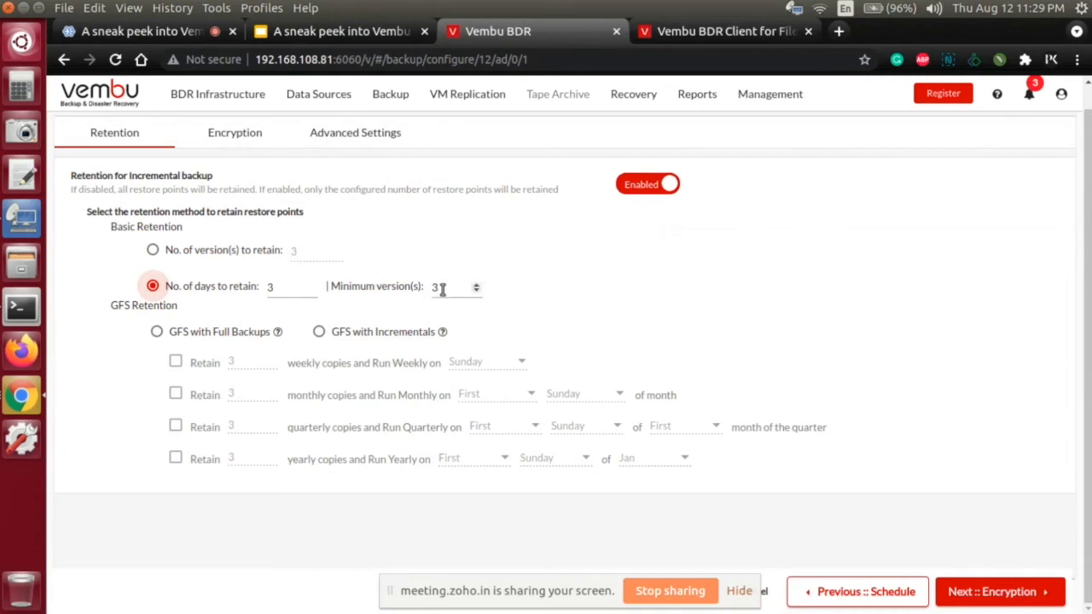
left_click(224, 336)
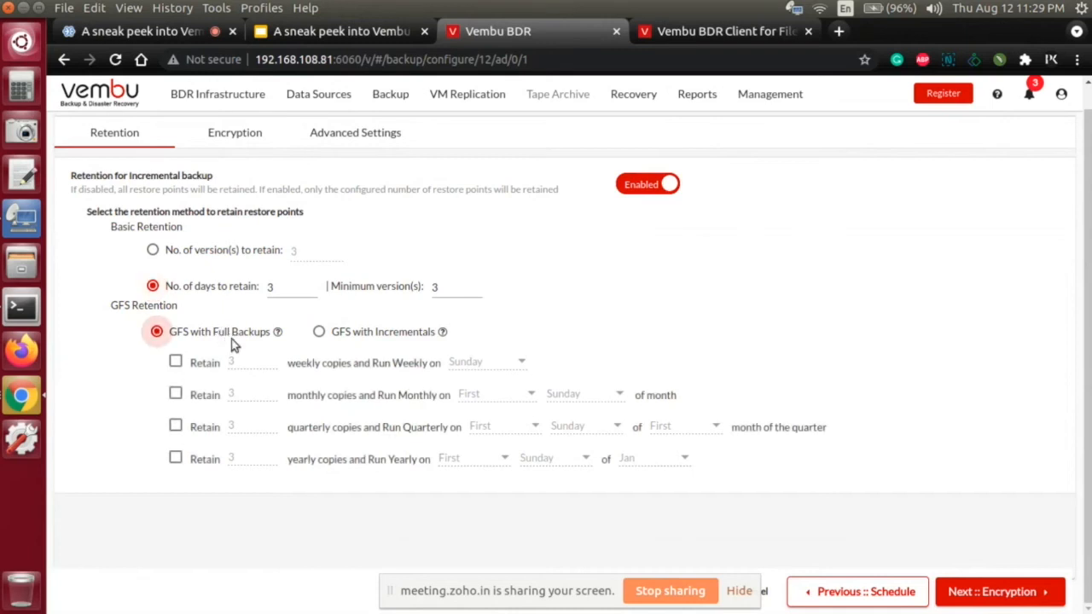
left_click(388, 335)
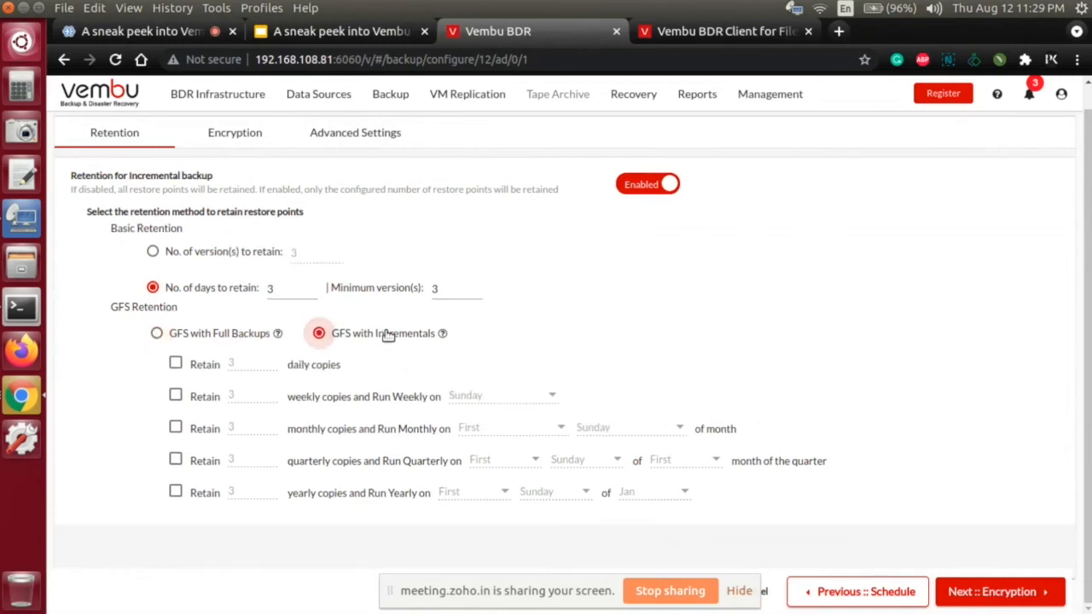
left_click(226, 335)
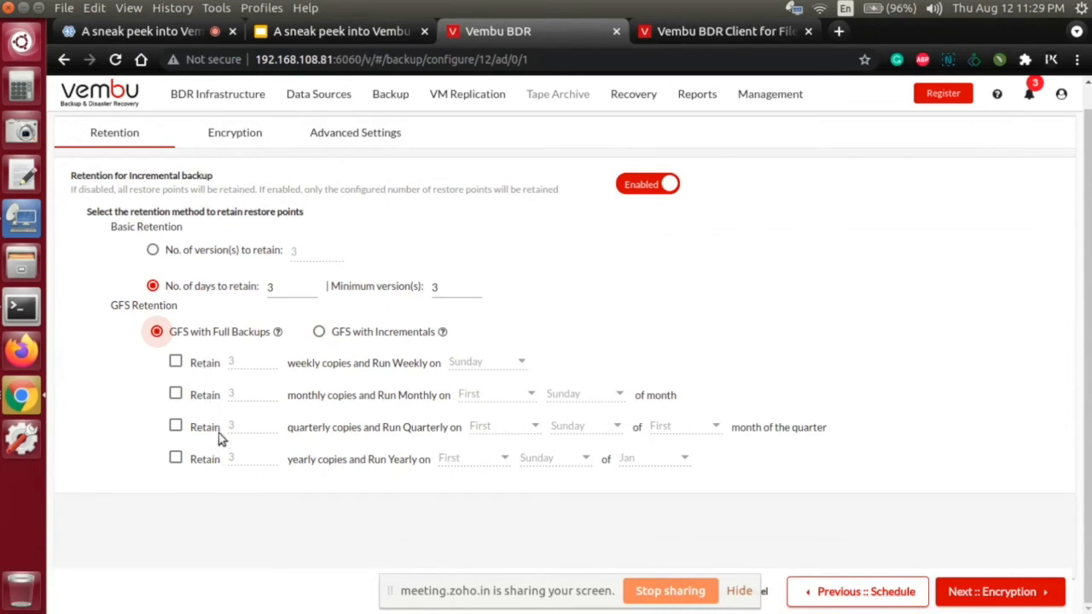
left_click(348, 334)
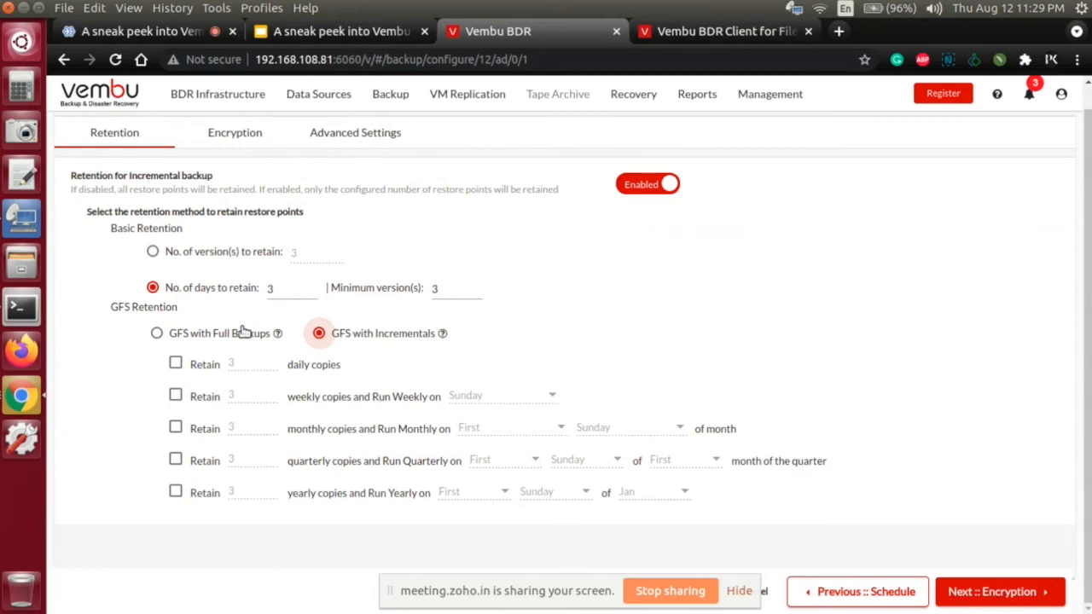
Step: Choose retention by number of days and GFS with Full Backups, and disable retention for incremental backup
left_click(215, 290)
left_click(216, 254)
left_click(220, 290)
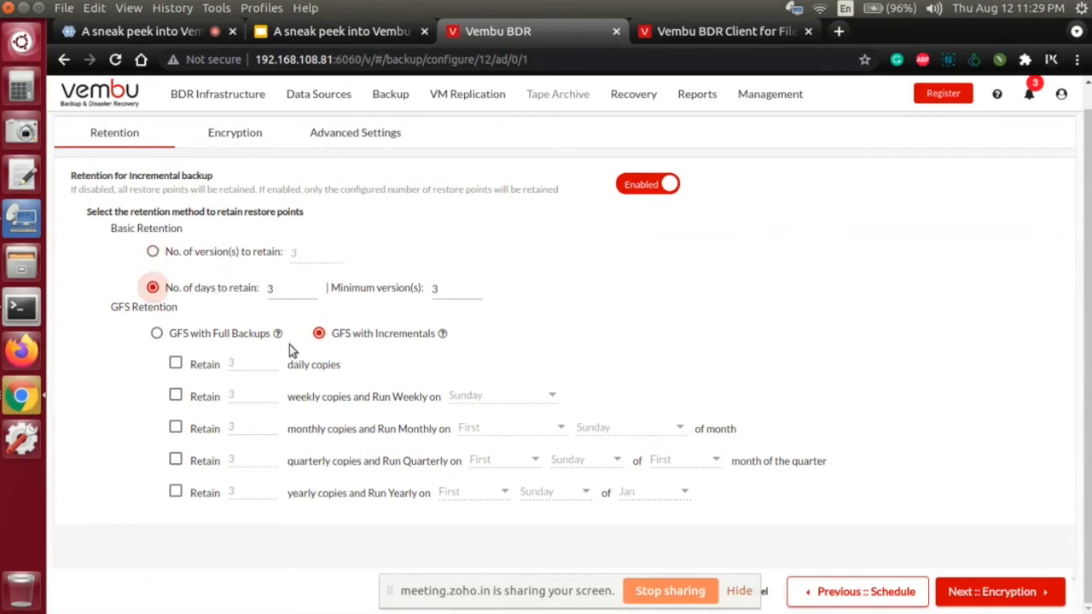
left_click(265, 334)
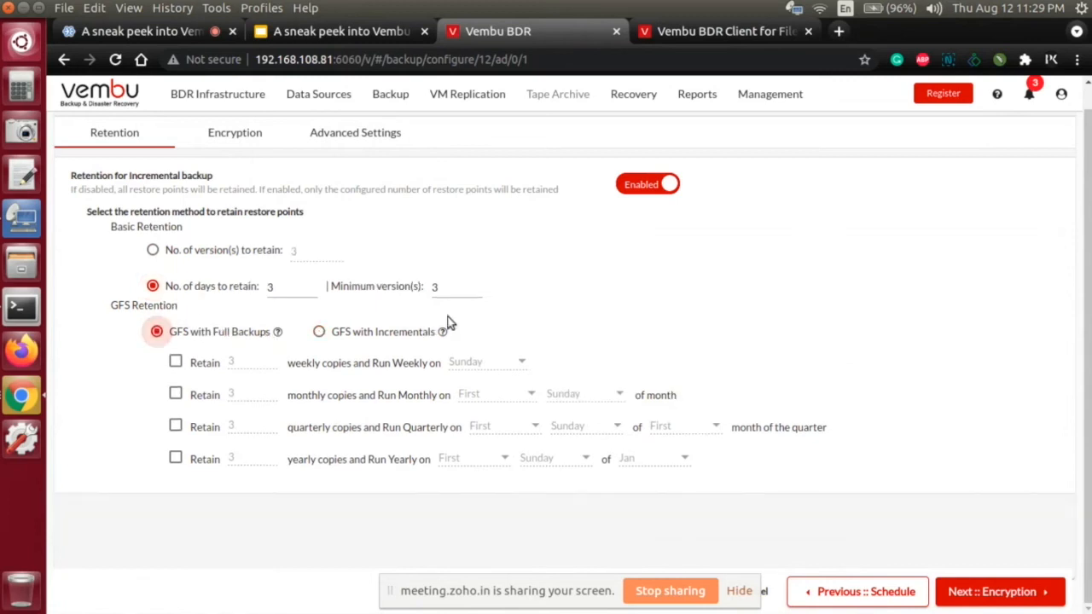
scroll(594, 304, "up", 2)
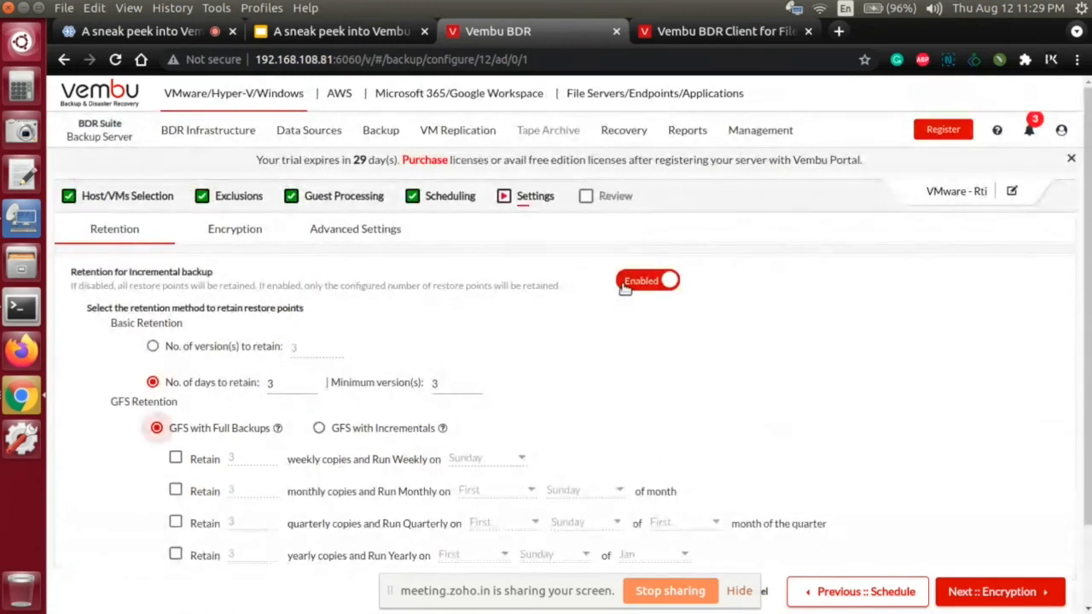
left_click(624, 281)
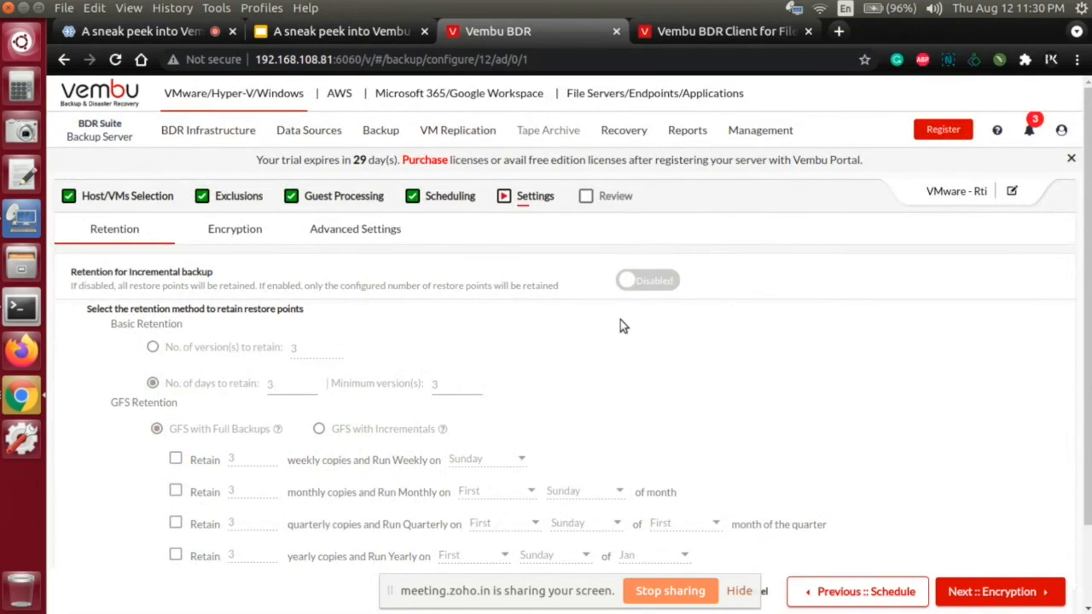
Step: Proceed to the Encryption settings of the backup job and review the encryption key options
left_click(985, 599)
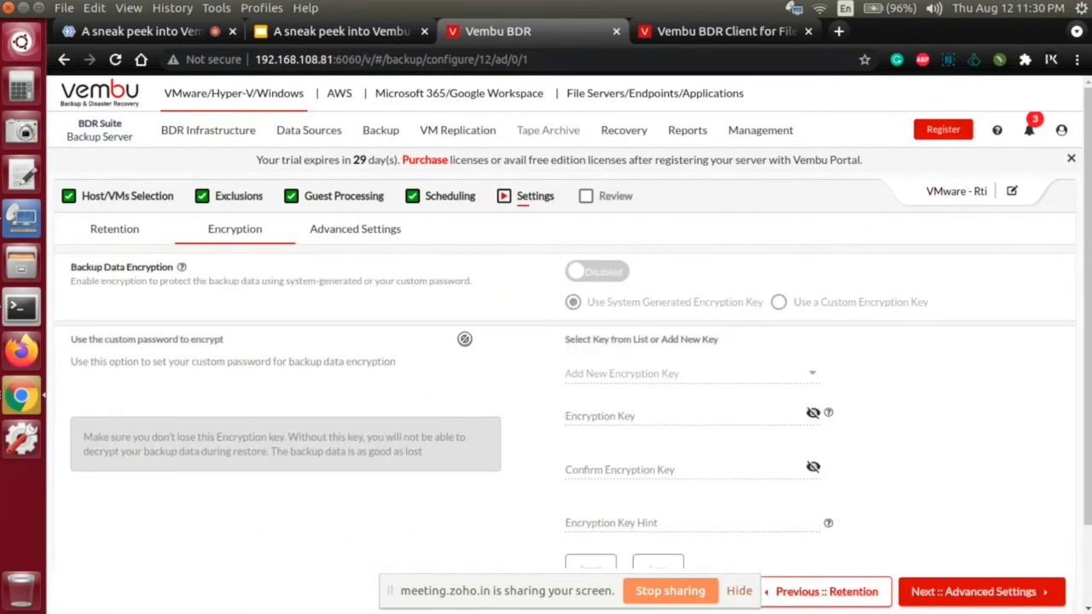
scroll(464, 339, "down", 2)
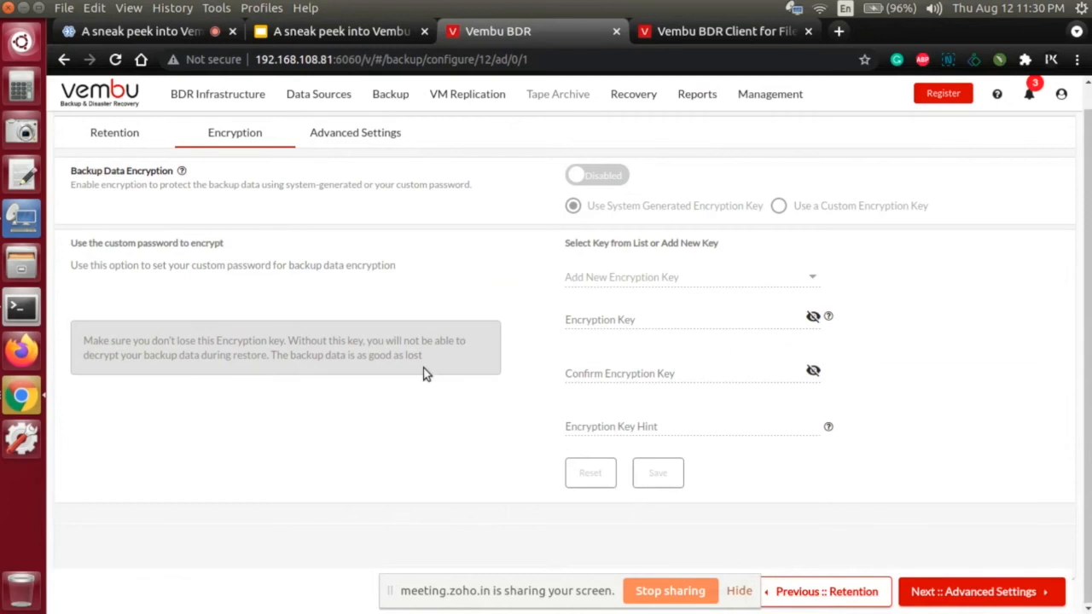
scroll(429, 343, "up", 2)
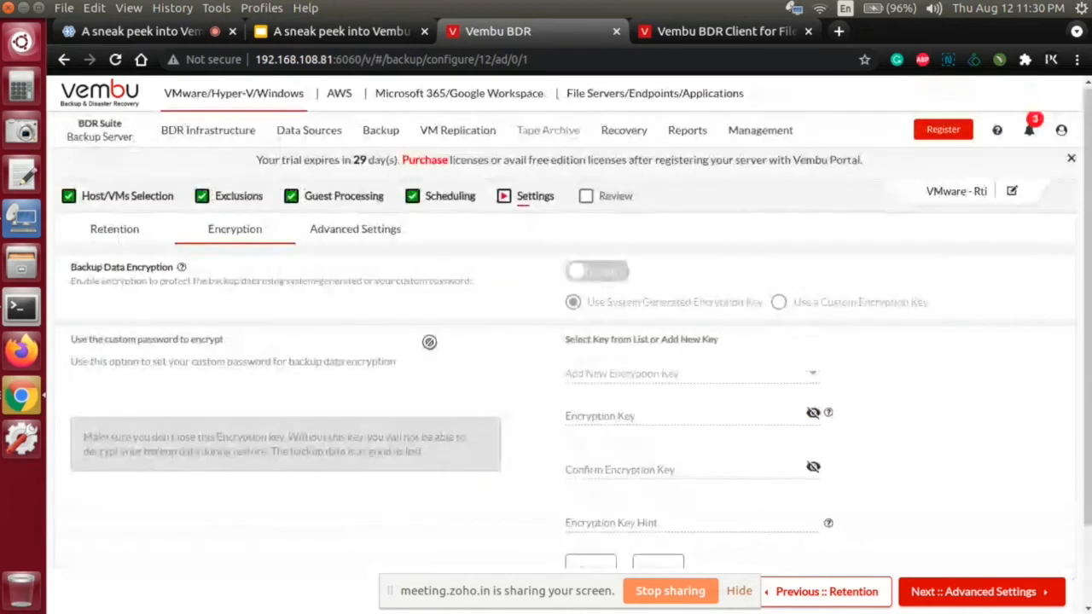
Step: Try backup data encryption with a custom encryption key, and disable encryption again
left_click(614, 273)
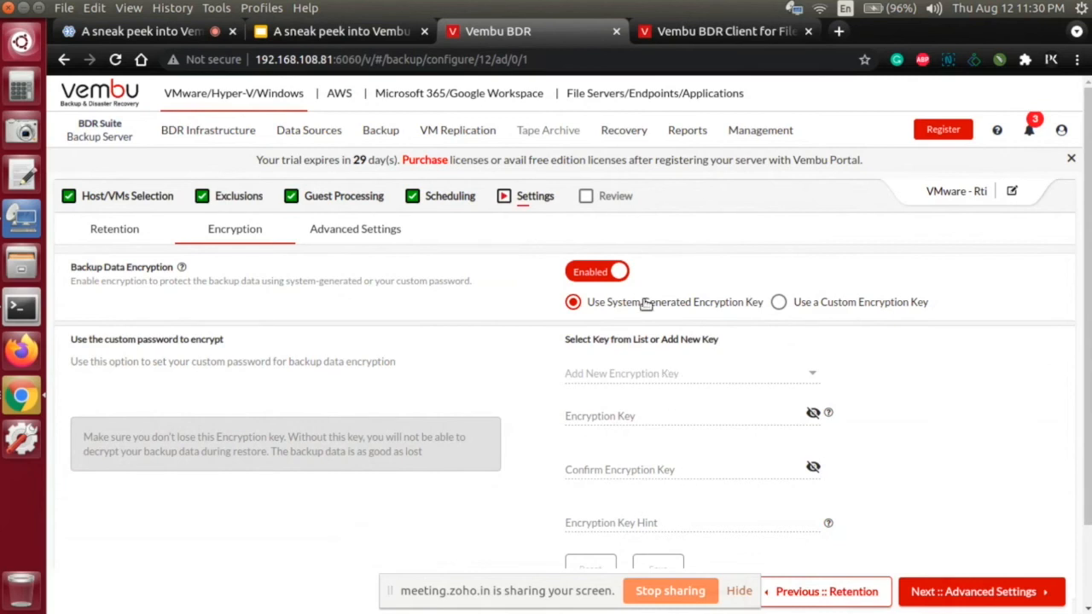
left_click(778, 302)
scroll(871, 327, "down", 2)
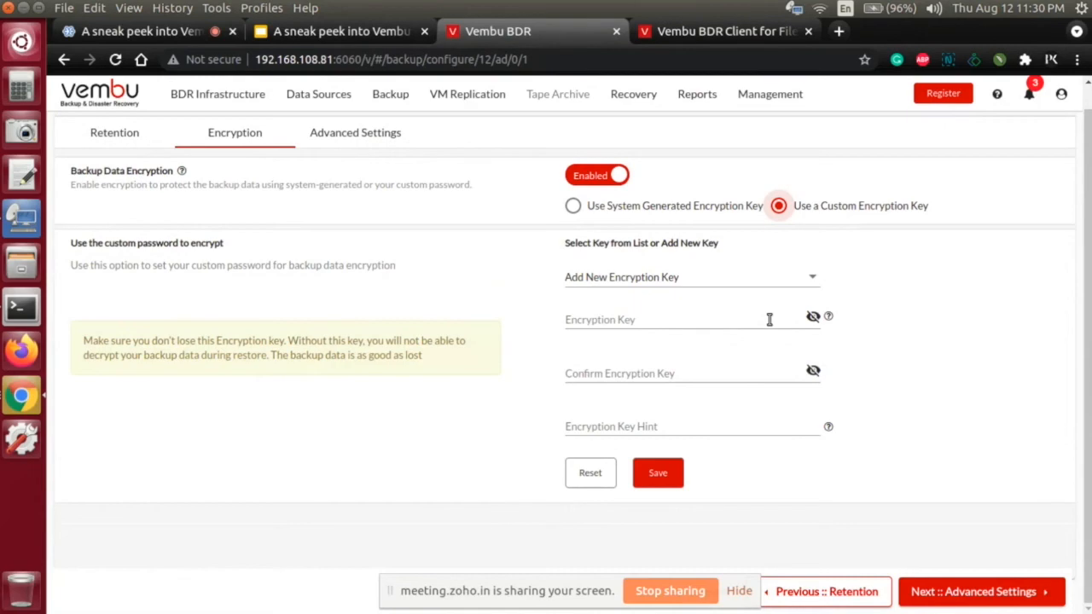
scroll(777, 332, "up", 2)
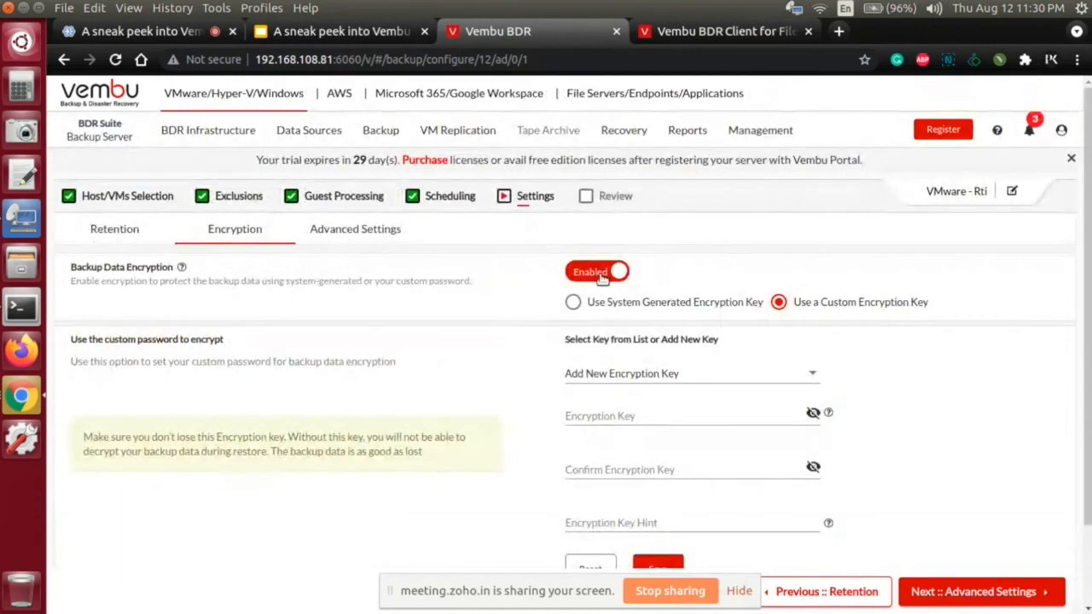
left_click(604, 273)
Step: Proceed to Advanced Settings, check which backup proxies can be selected, and set the job back to No Backup Proxy
left_click(1023, 590)
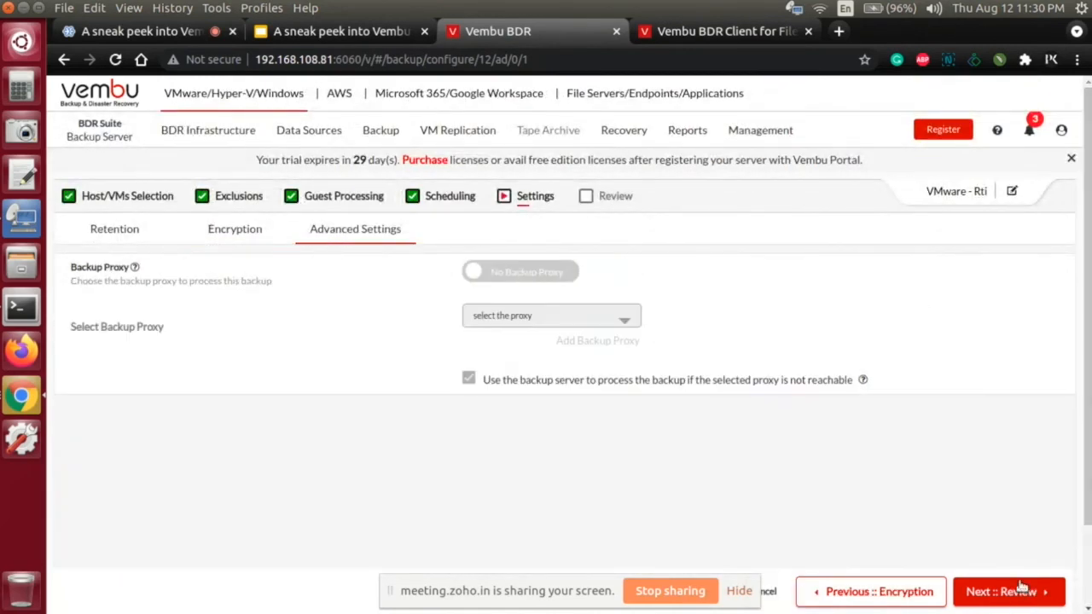
left_click(553, 277)
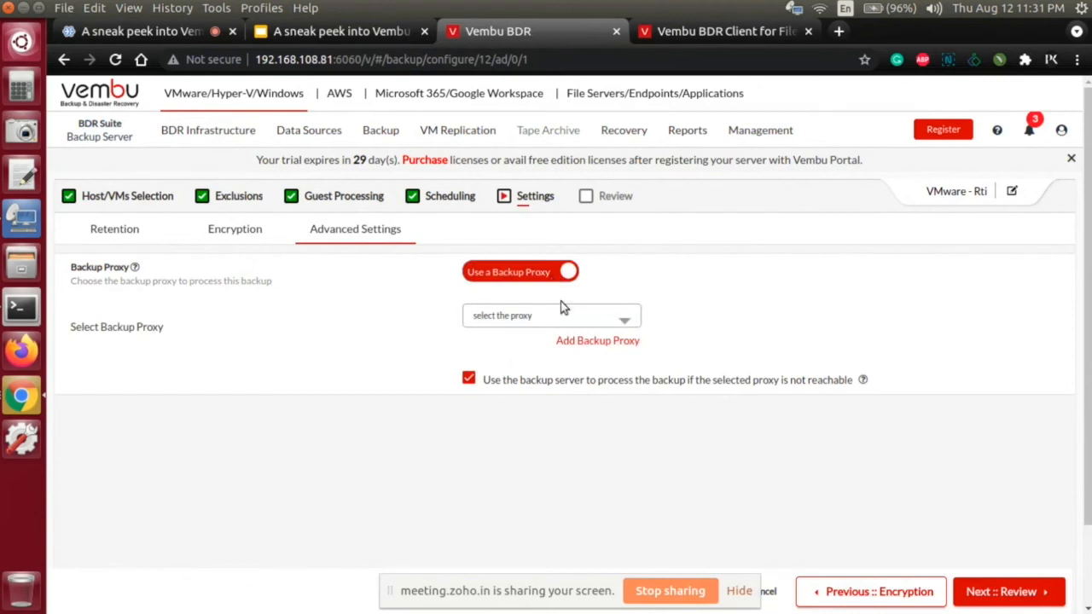
left_click(562, 322)
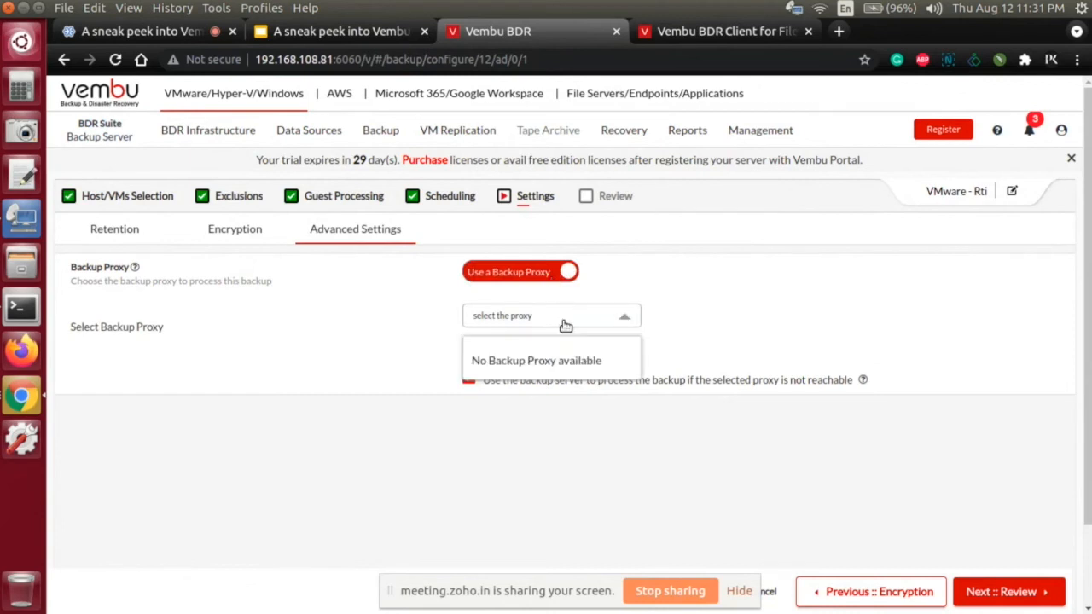
left_click(413, 325)
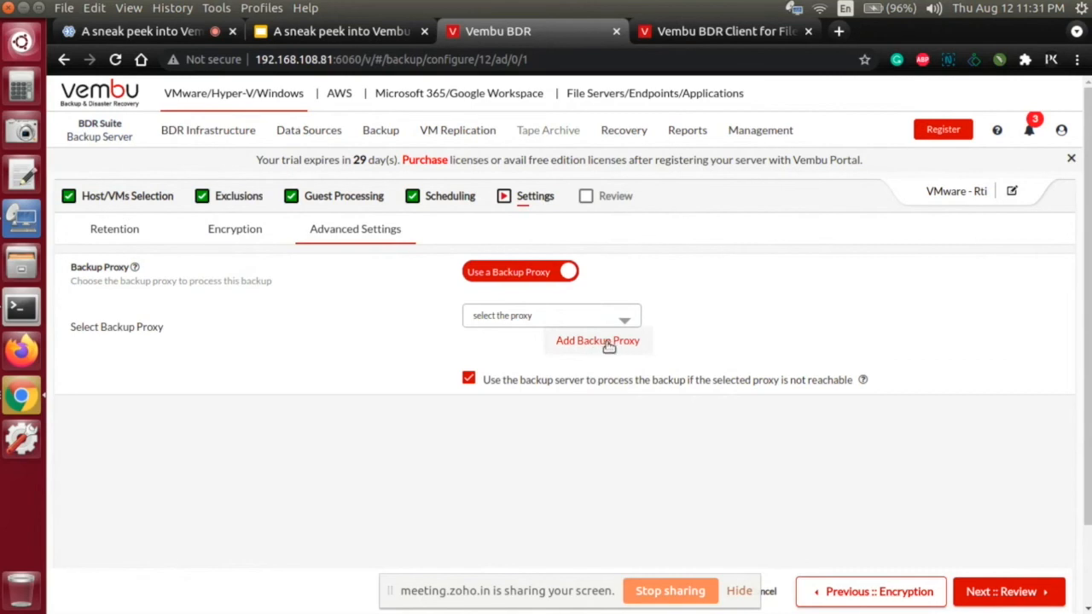
left_click(504, 277)
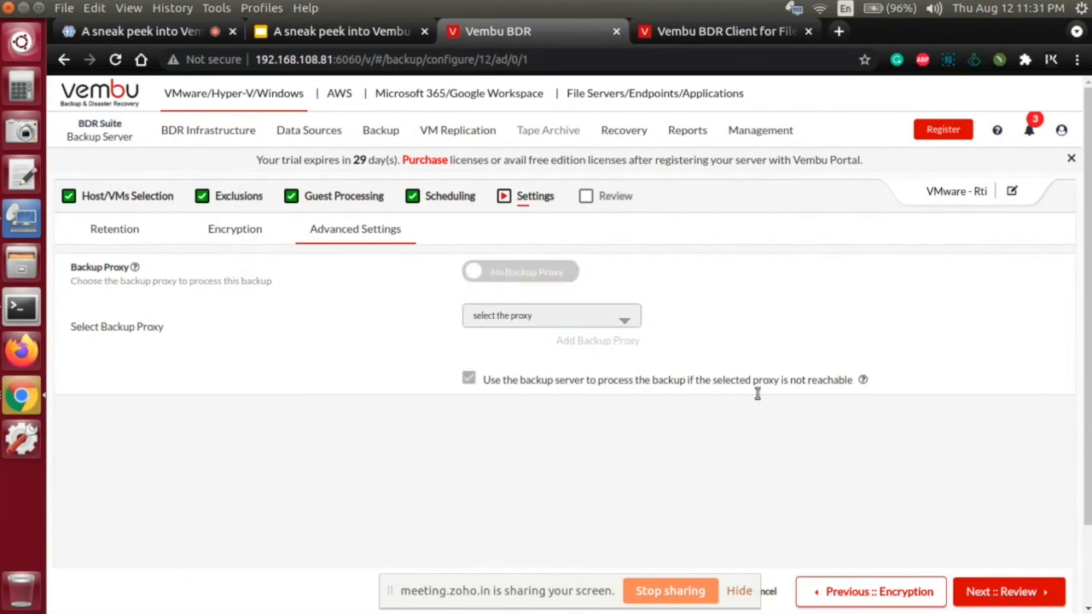
Step: Proceed to the Review stage and examine the selected host/VMs and the option to run the job immediately after saving
left_click(987, 591)
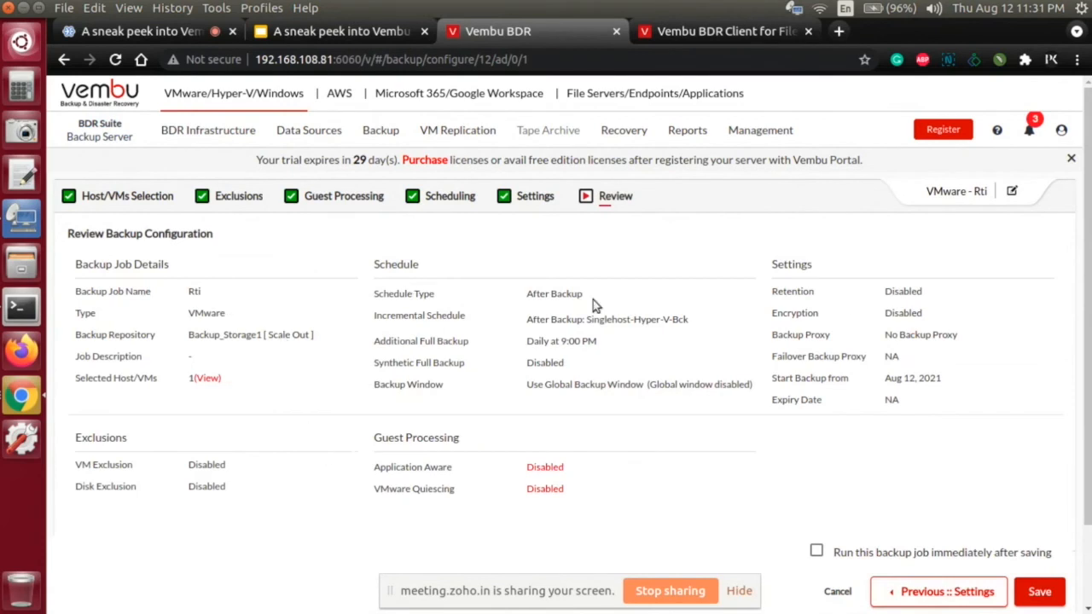
left_click(215, 381)
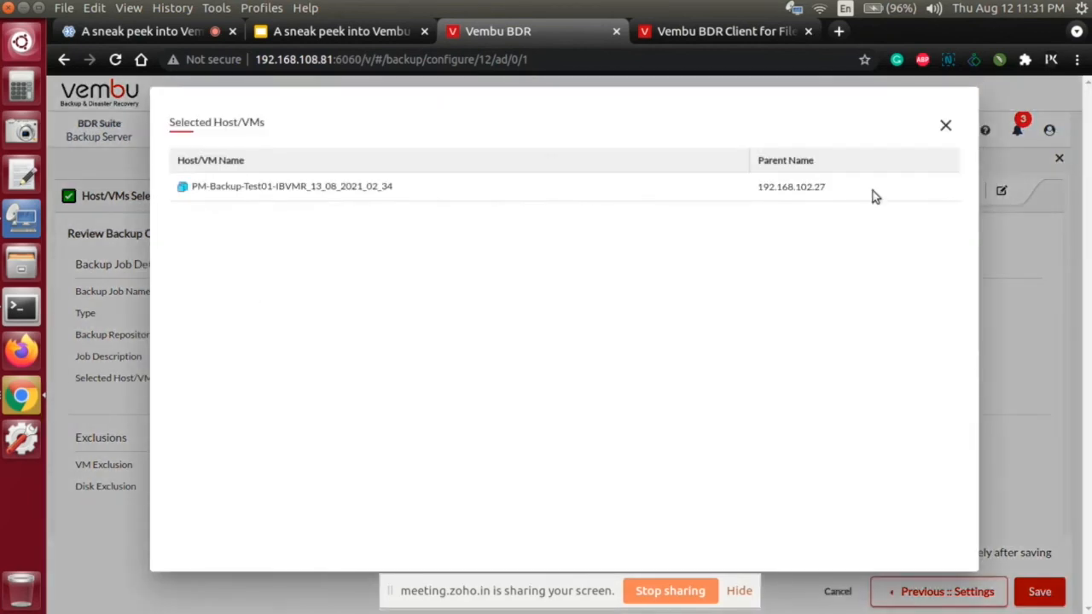
left_click(949, 130)
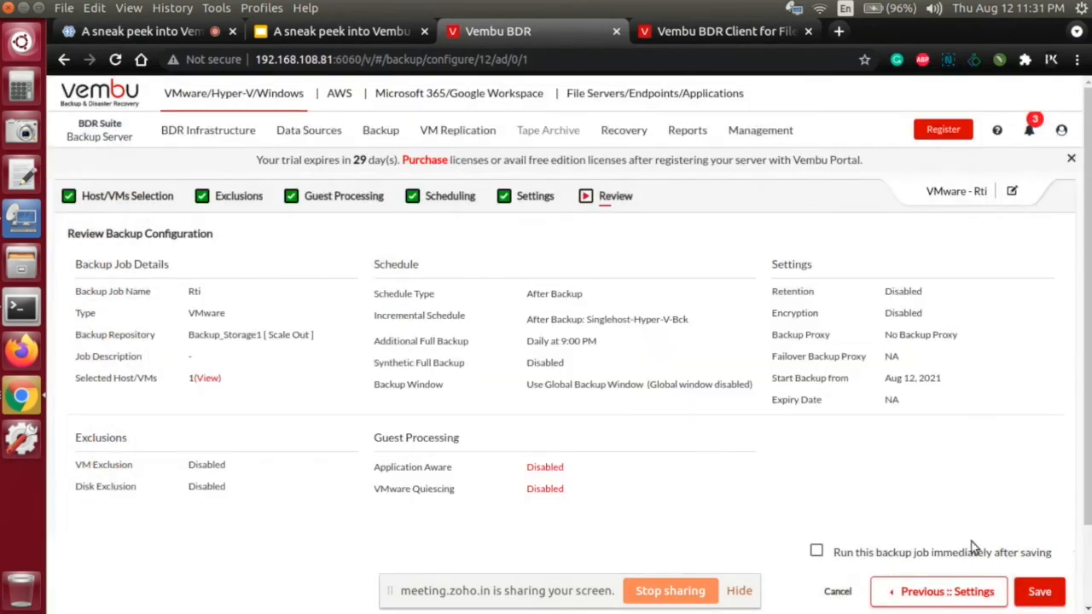
left_click(816, 551)
left_click(816, 552)
Step: Open the list of backup jobs, discarding the unsaved Rti configuration
mouse_move(382, 139)
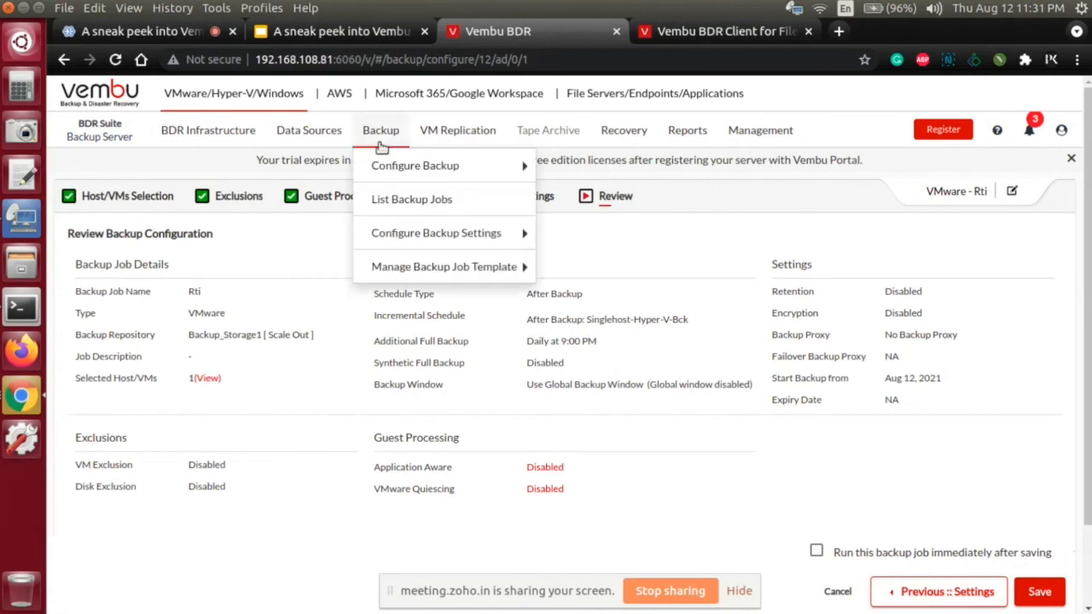
left_click(388, 201)
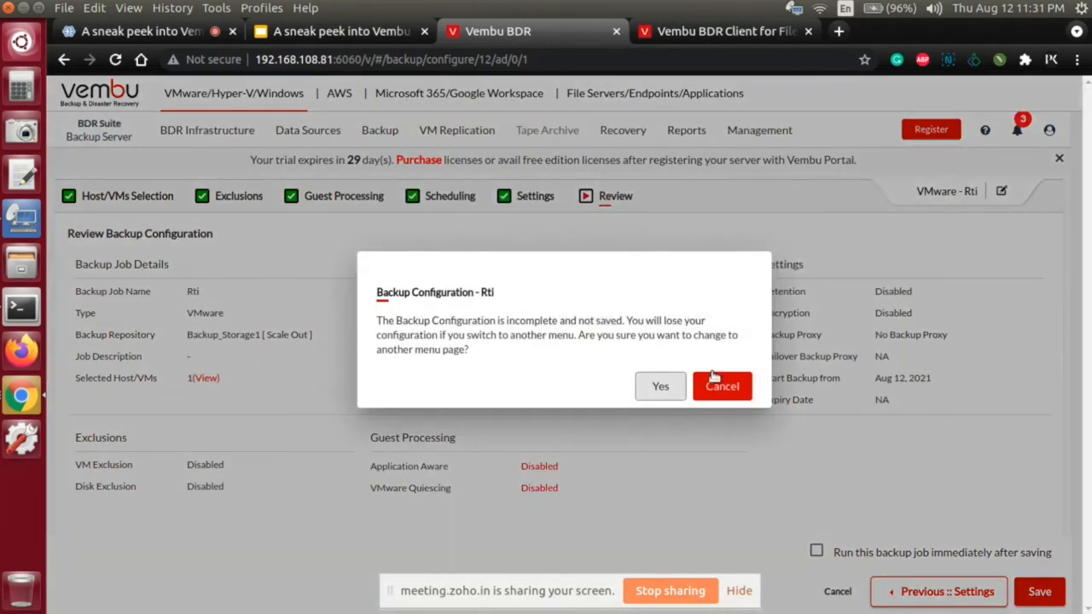
left_click(659, 386)
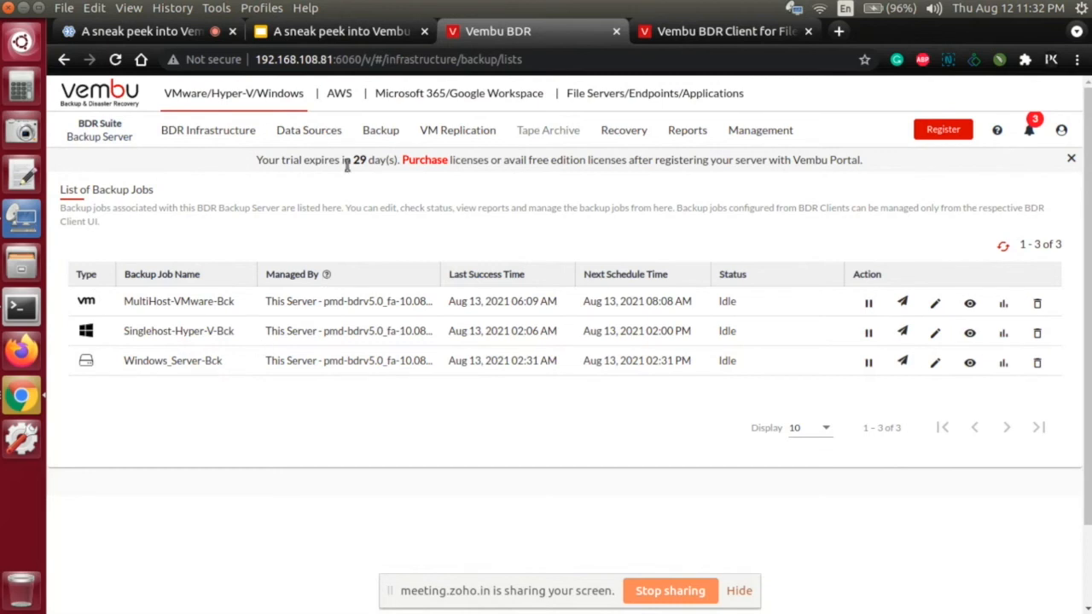
Step: Open the Concurrent Backups settings for editing, review both task limits, and cancel without saving
mouse_move(355, 147)
mouse_move(377, 166)
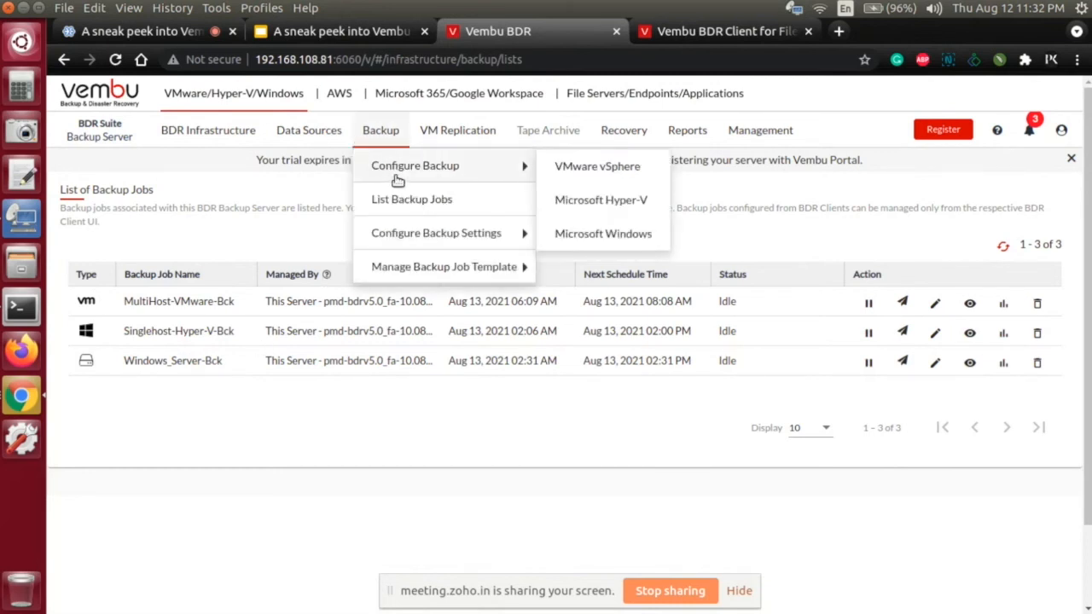
mouse_move(397, 233)
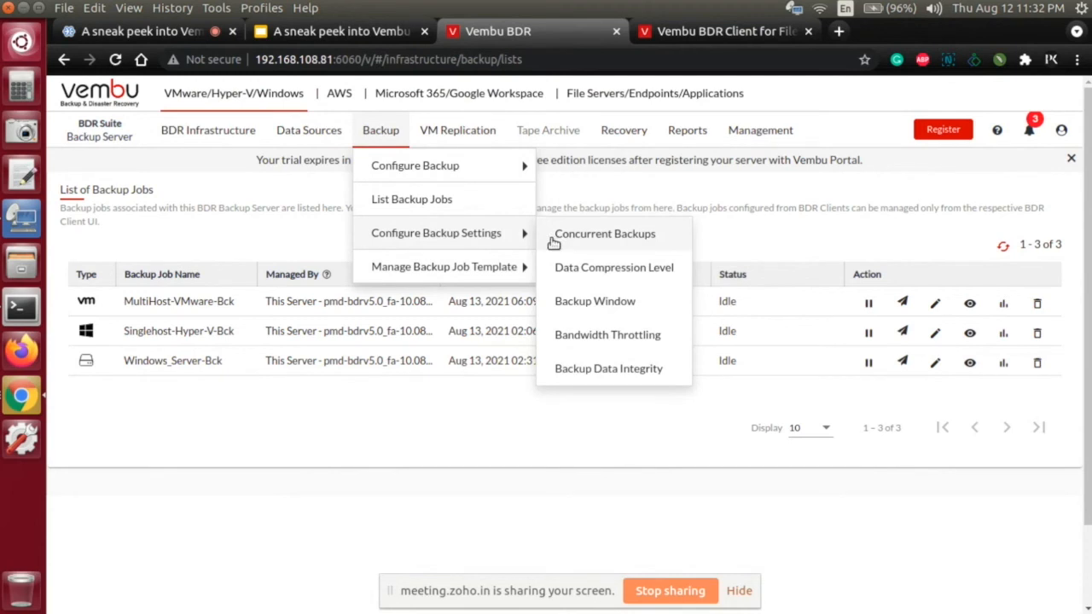
left_click(584, 236)
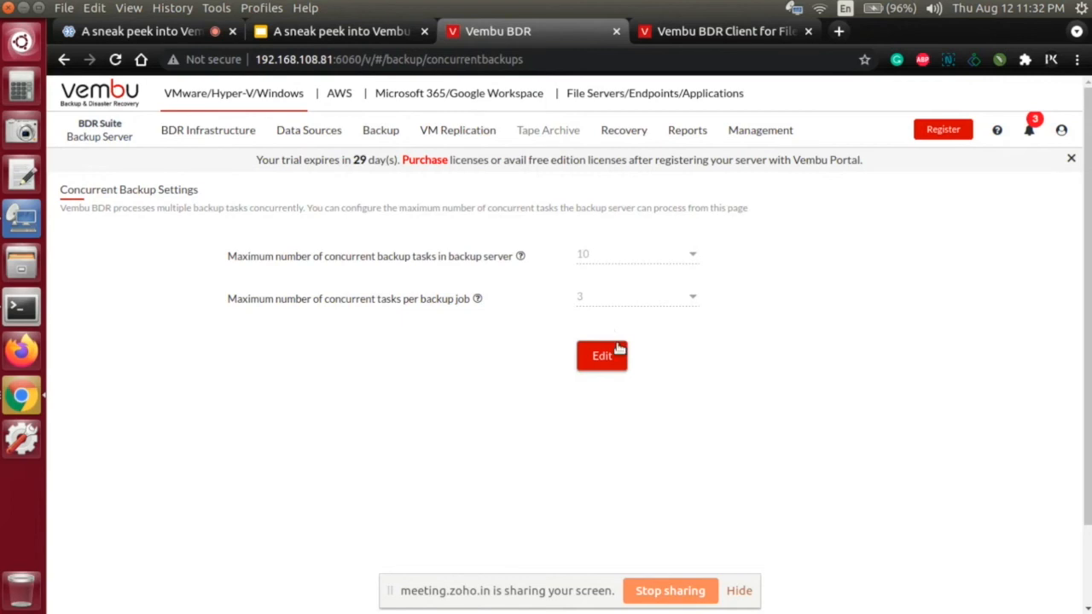
left_click(614, 357)
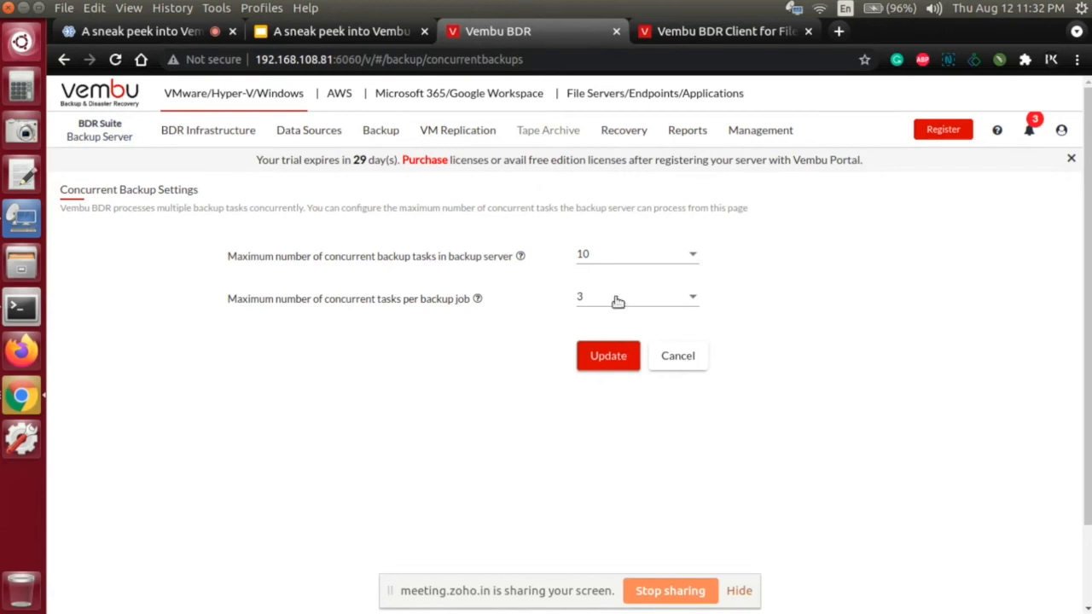
left_click(682, 364)
Step: Open the Data Compression Level settings for editing, review the available compression levels, and cancel without saving
left_click(375, 137)
mouse_move(419, 236)
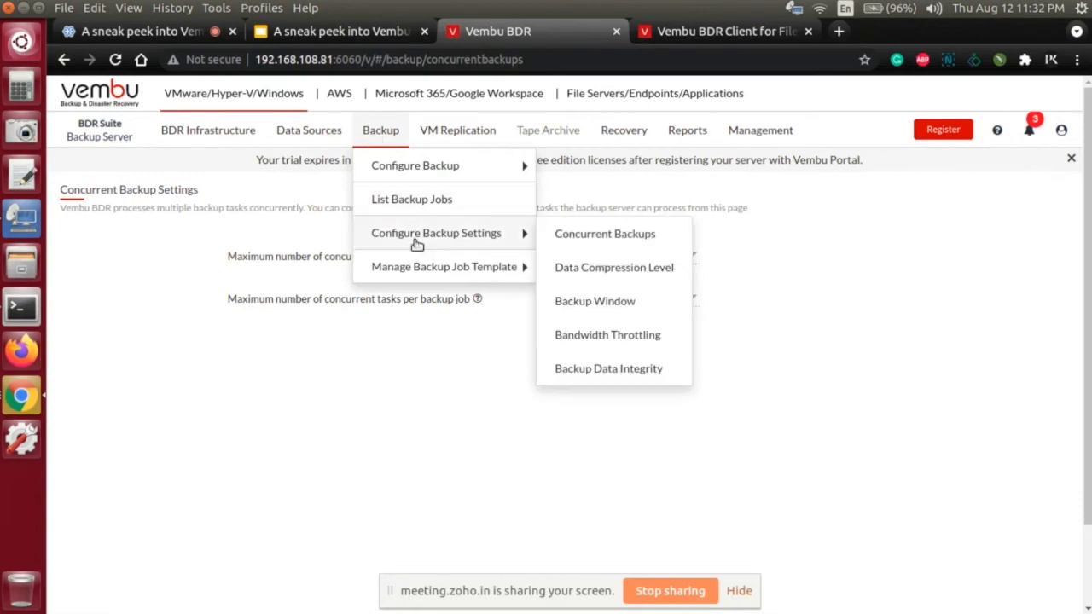
left_click(577, 269)
left_click(554, 331)
left_click(597, 250)
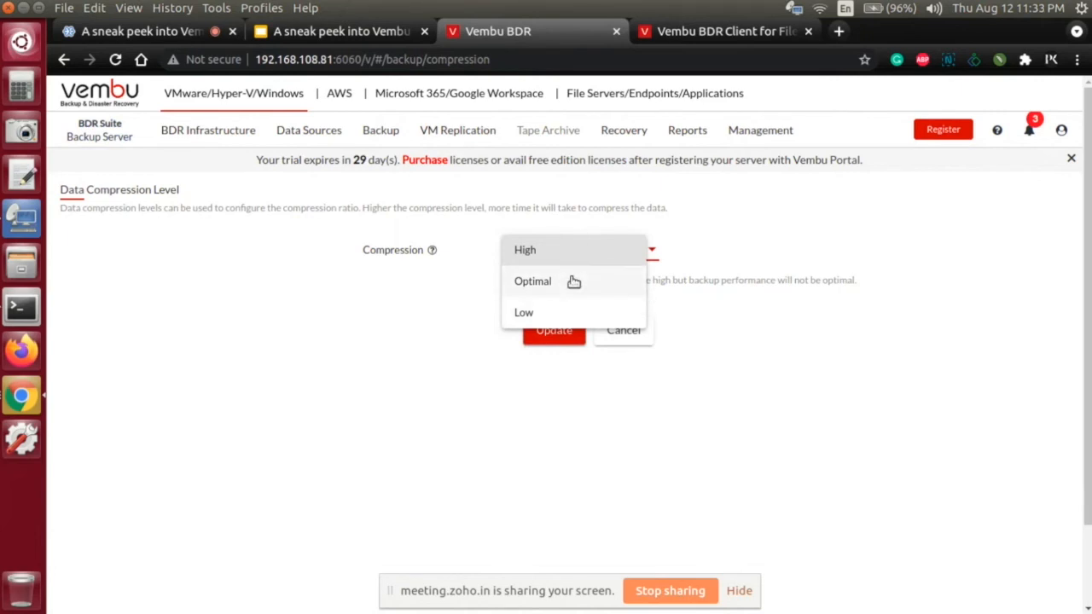
left_click(628, 338)
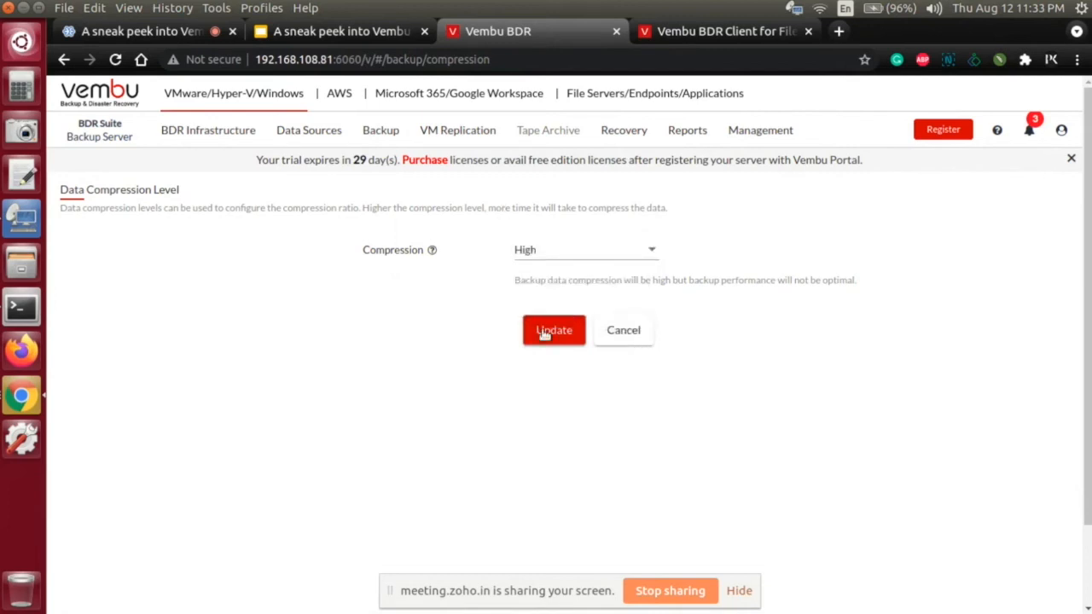
left_click(631, 332)
Step: Enable the global Backup Window so backups don't run from 8:00 AM to 6:00 PM on All Days, and save it
left_click(383, 136)
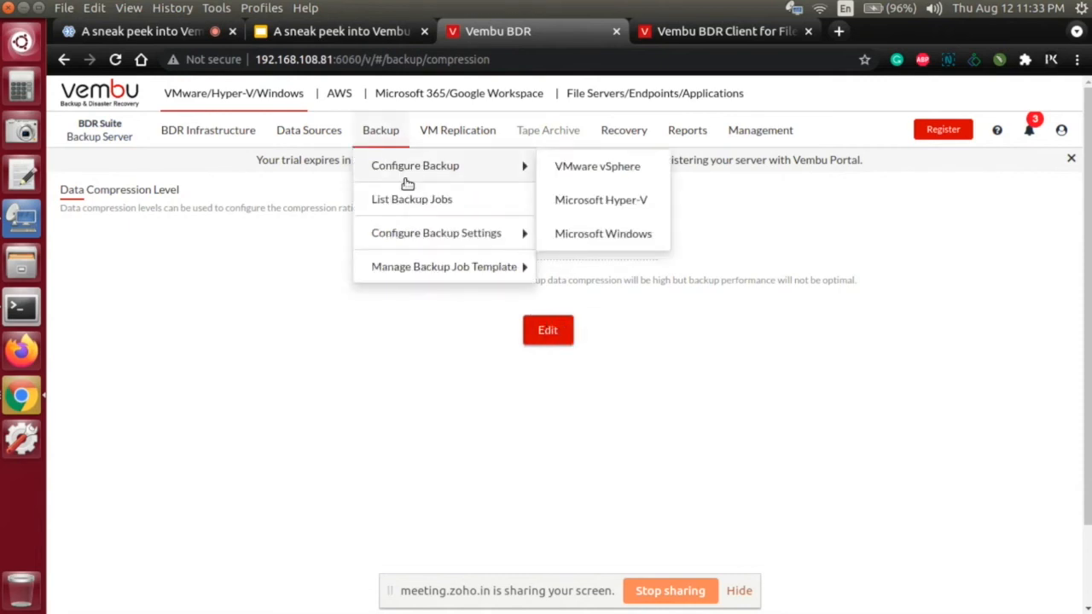
mouse_move(418, 240)
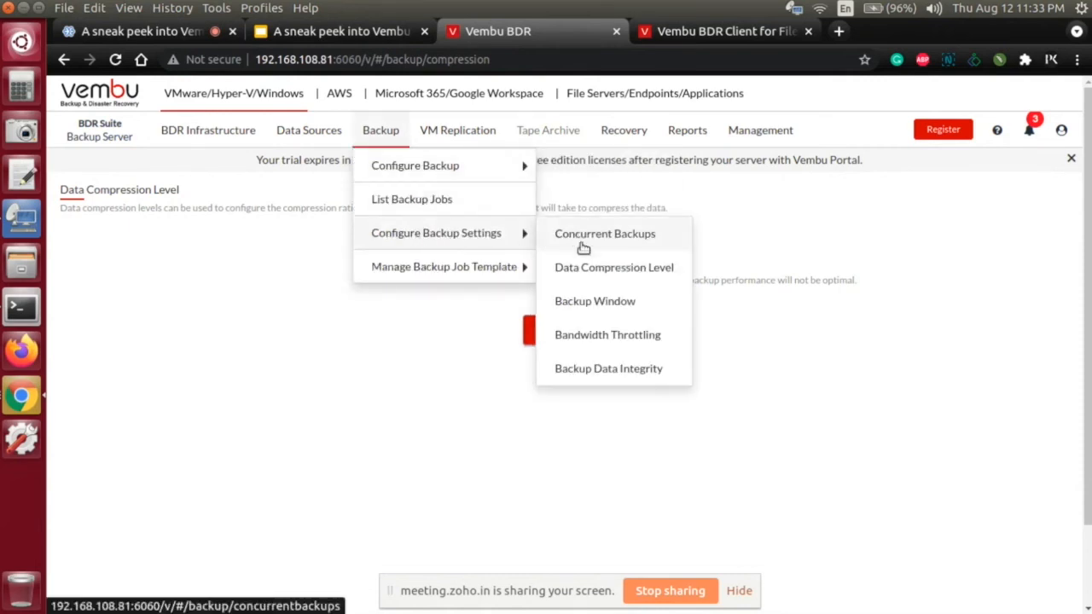
left_click(597, 303)
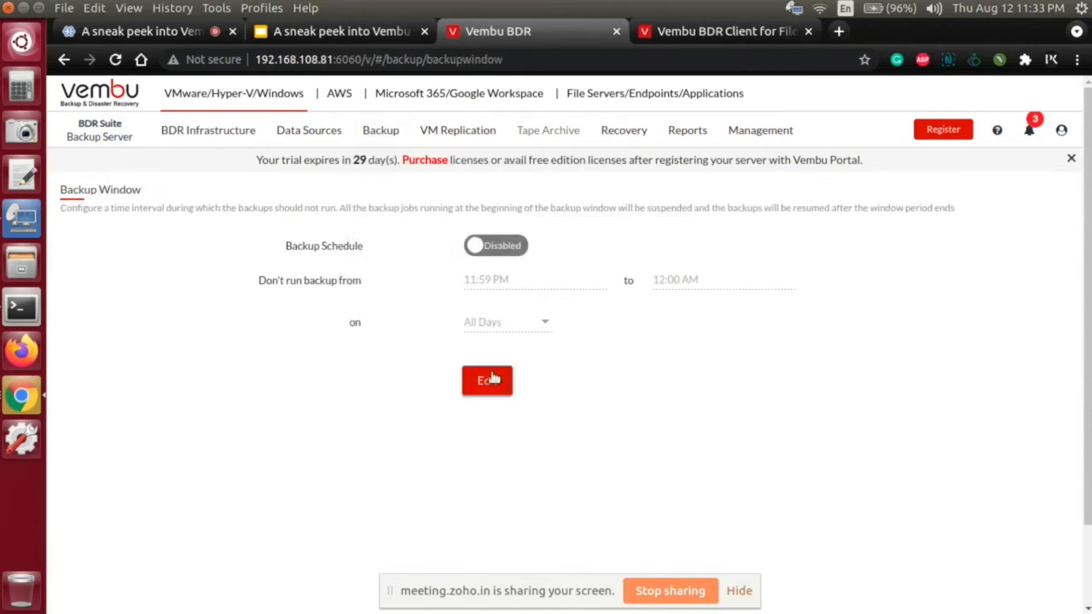
left_click(487, 380)
left_click(508, 256)
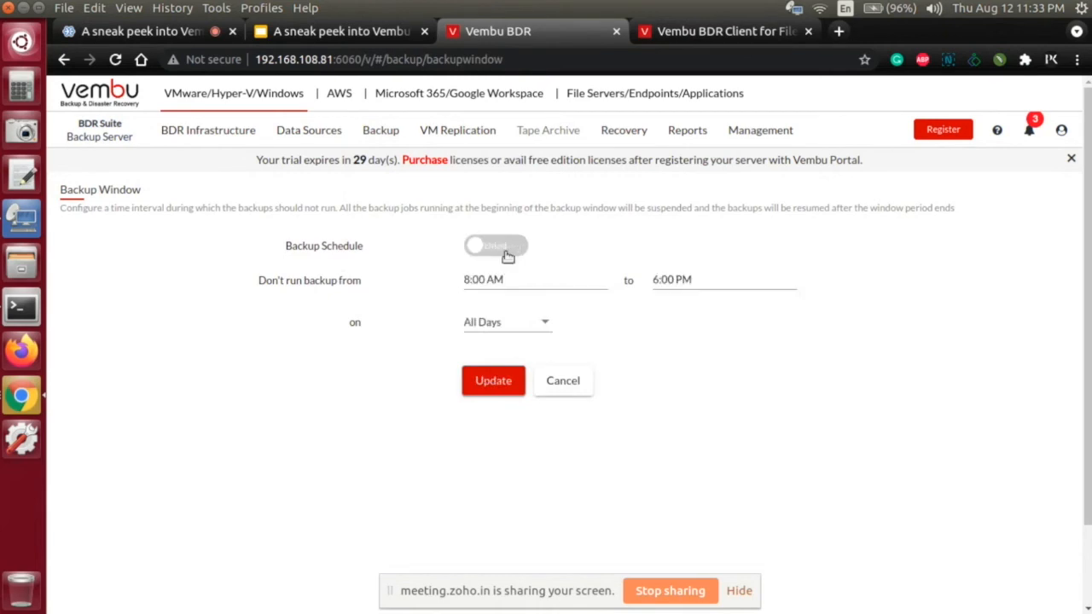
left_click(514, 324)
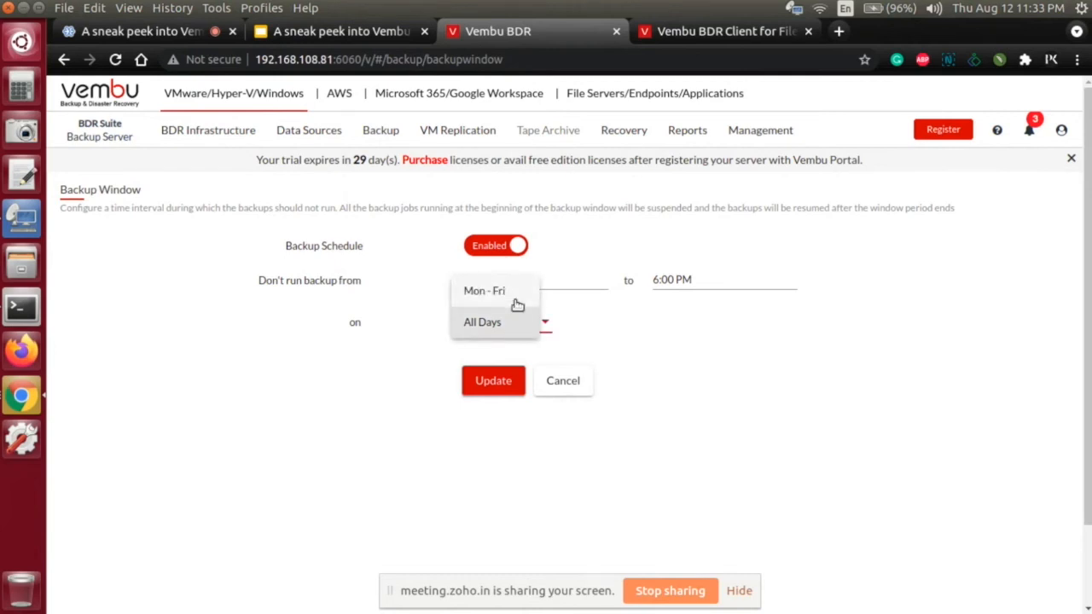
left_click(562, 385)
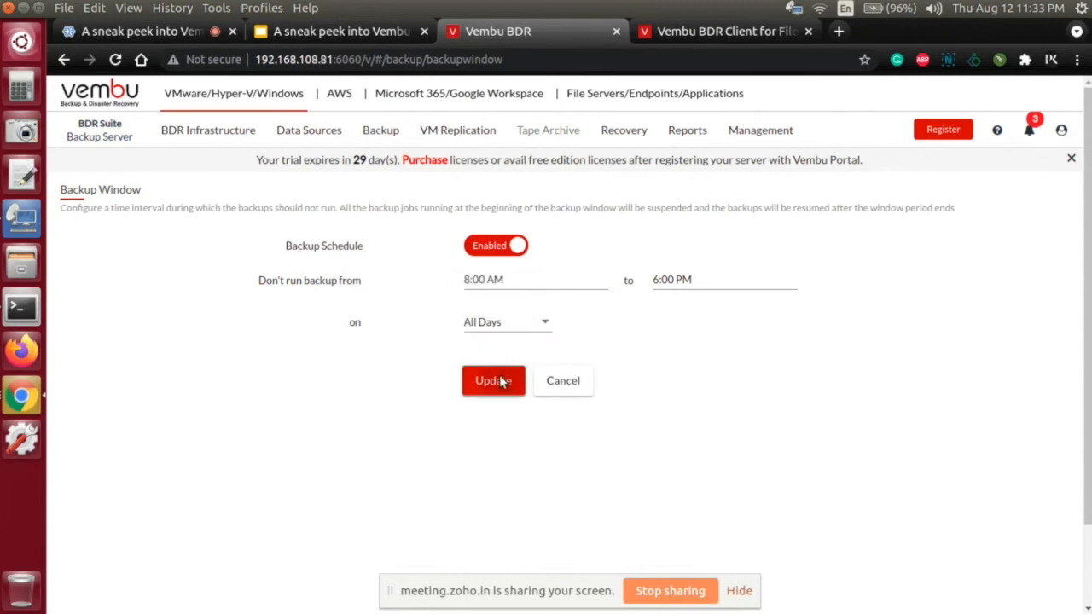
left_click(500, 380)
left_click(699, 385)
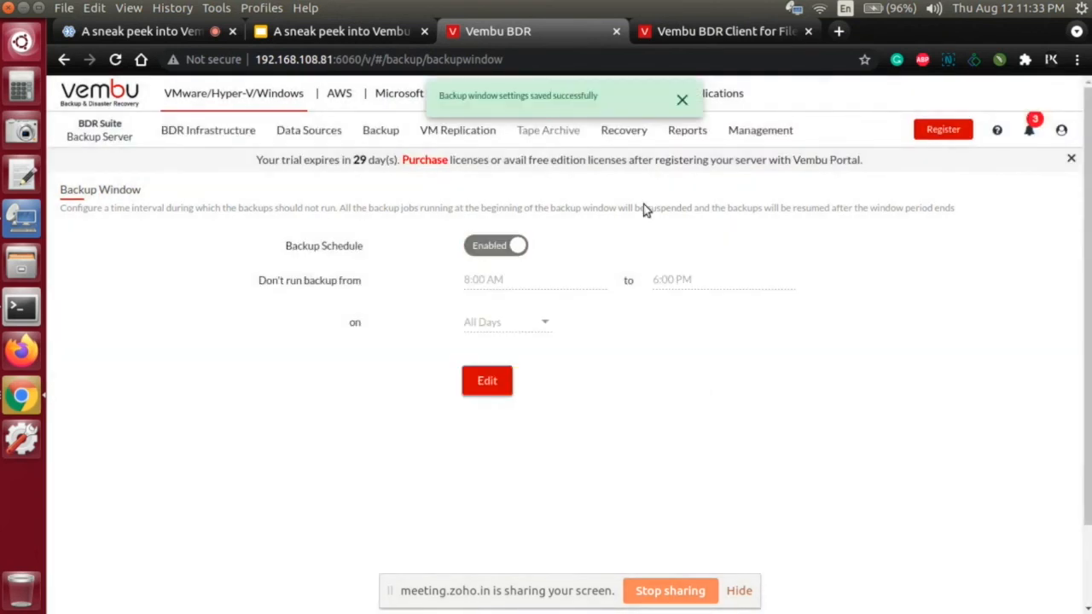
left_click(682, 101)
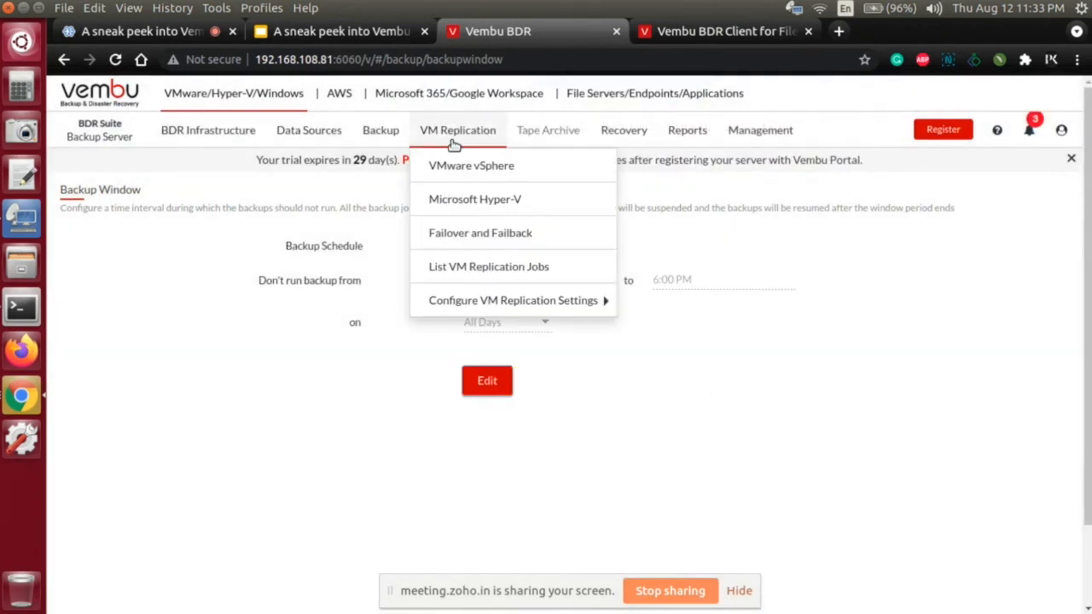
Step: Open the Backup Data Integrity settings and review the mount check, boot check and check frequency options
mouse_move(380, 137)
mouse_move(406, 247)
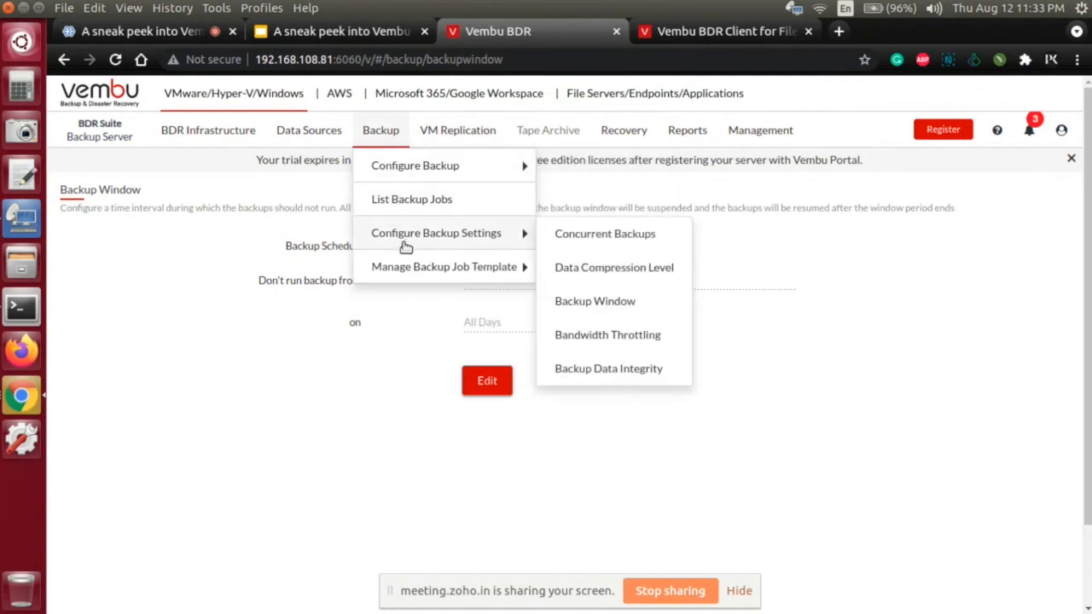
left_click(587, 372)
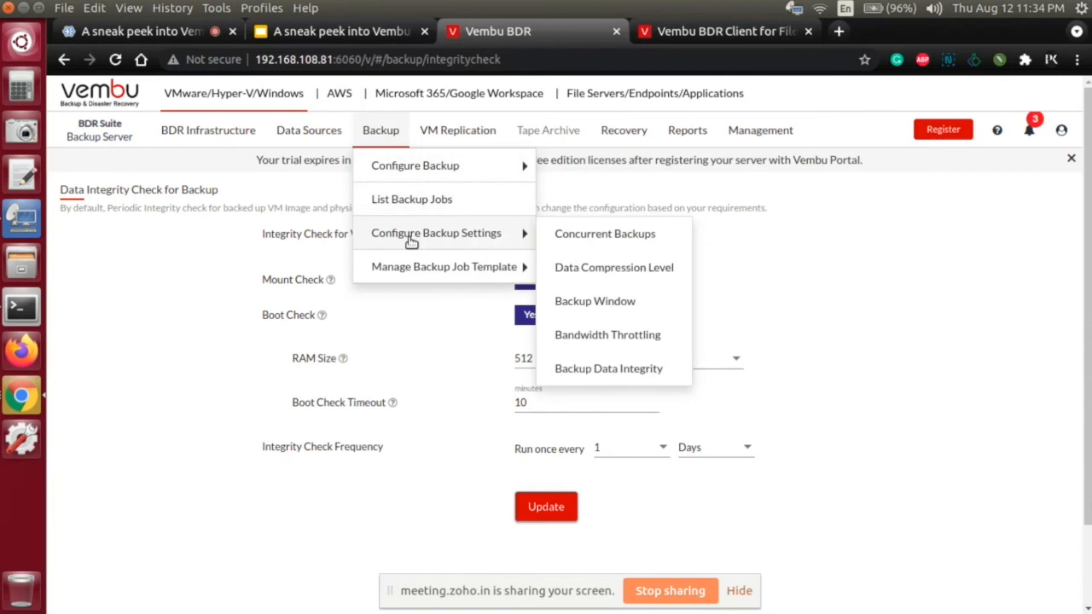
mouse_move(455, 272)
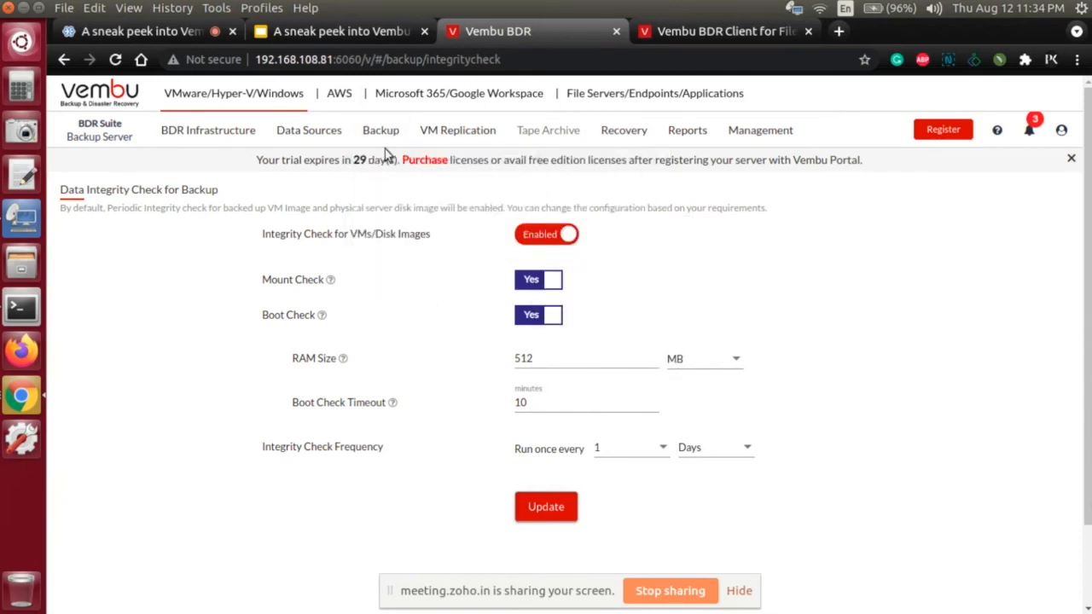
mouse_move(445, 137)
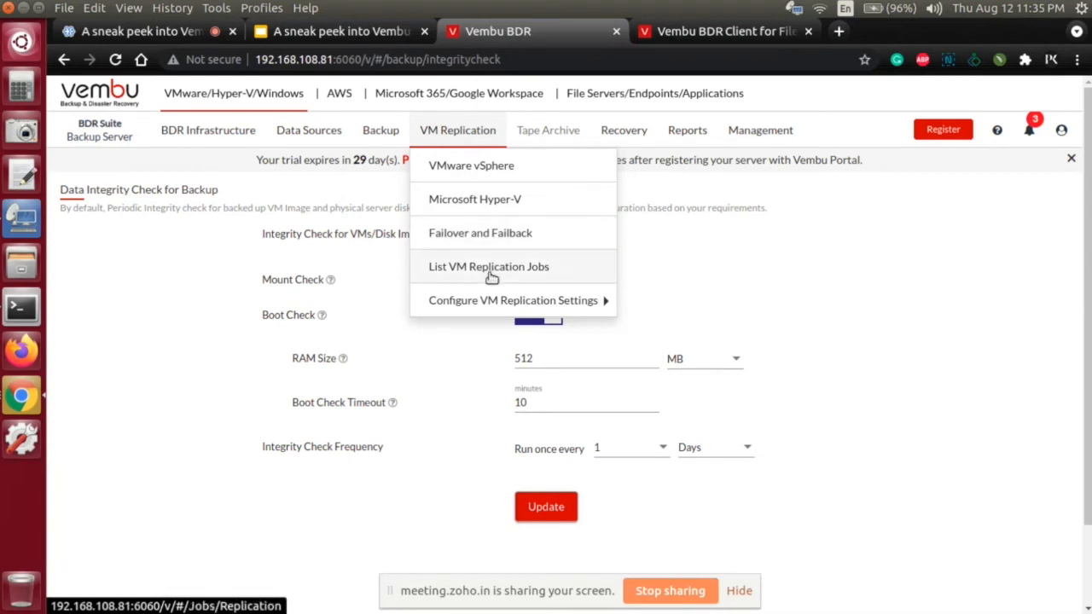
mouse_move(495, 305)
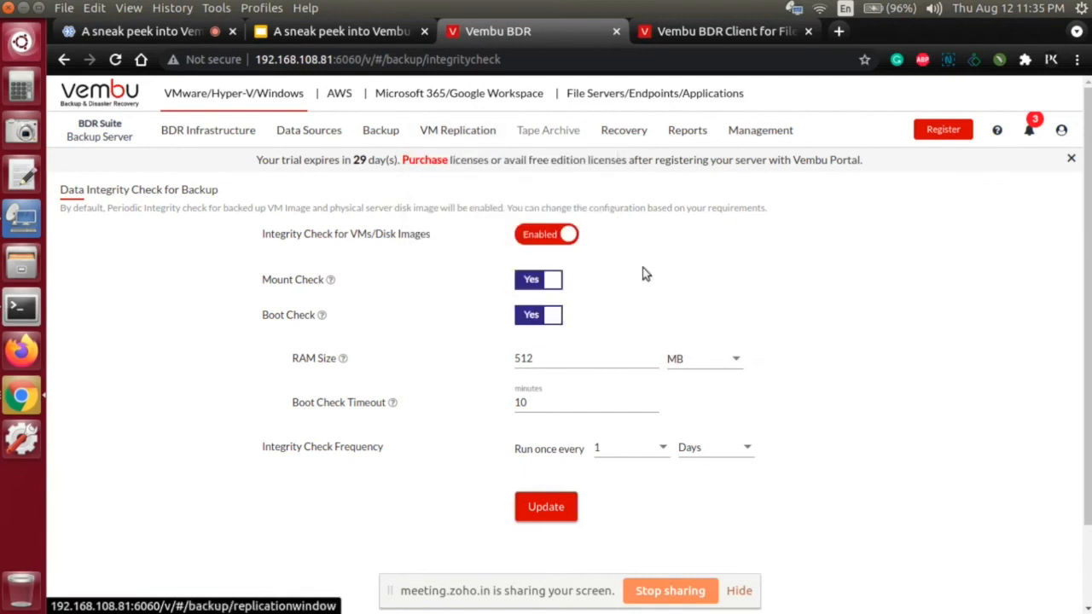
Step: Open the backup data recovery list and start a restore of the MultiHost-VMware-Bck job
mouse_move(638, 144)
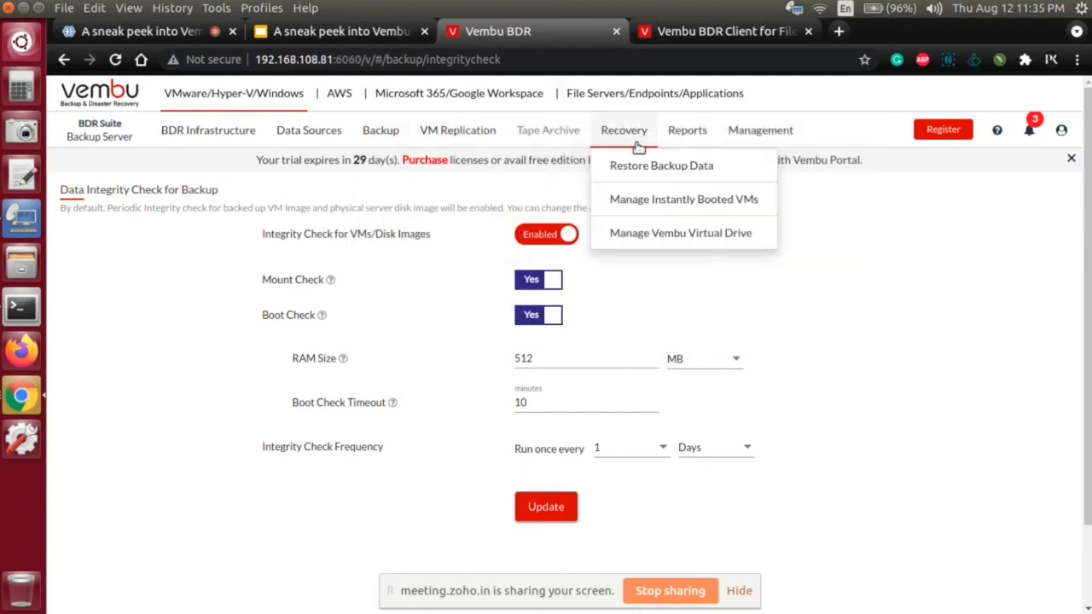
left_click(636, 177)
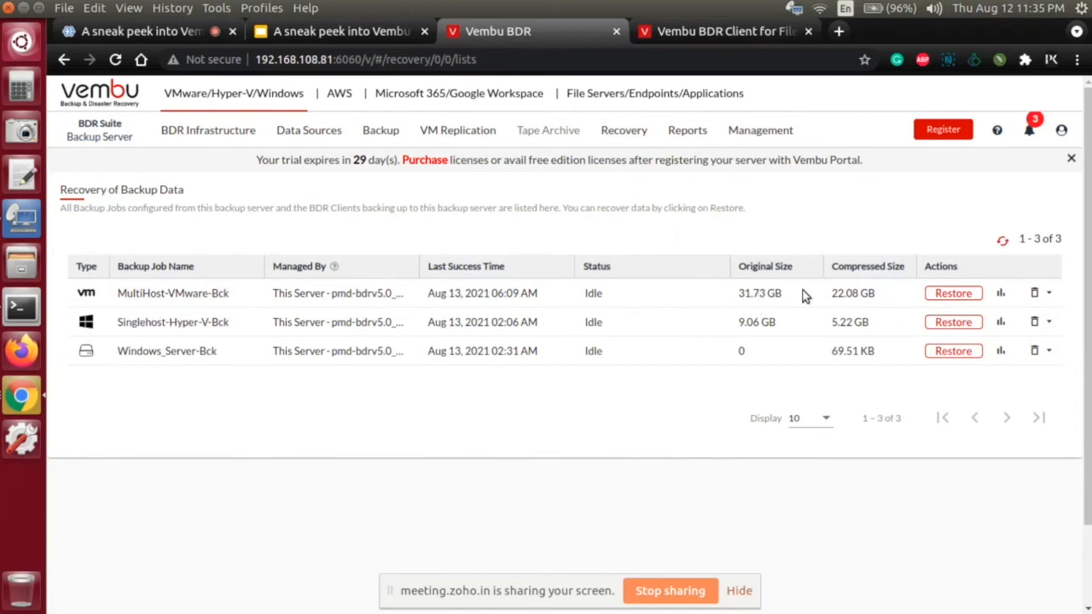
left_click(943, 294)
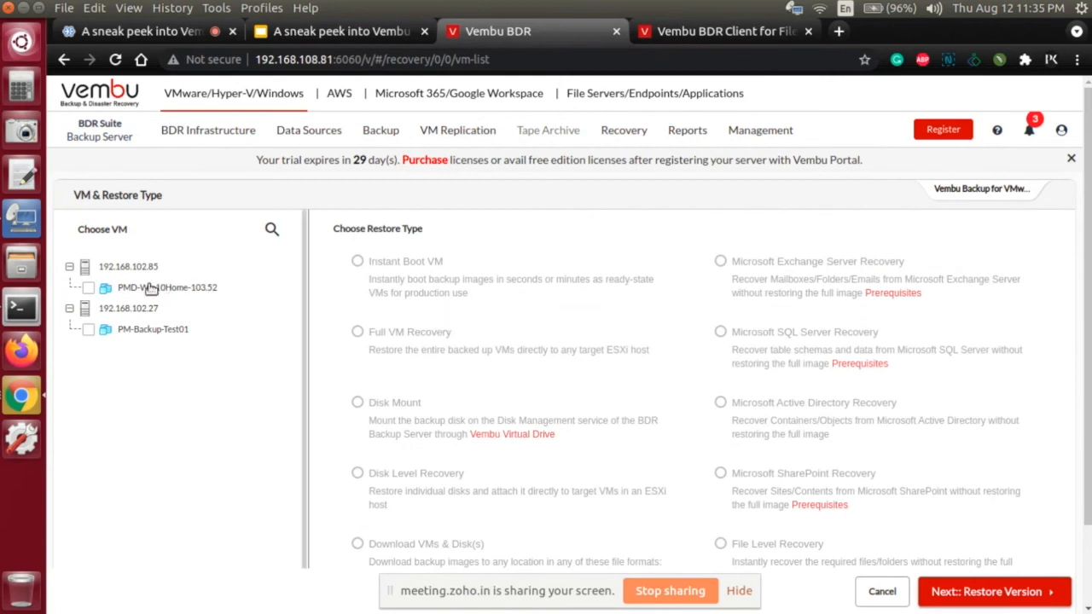
Step: Choose PMD-Win10Home-103.52 for restore, temporarily including PM-Backup-Test01 to compare the restore types offered for one and two VMs
left_click(88, 287)
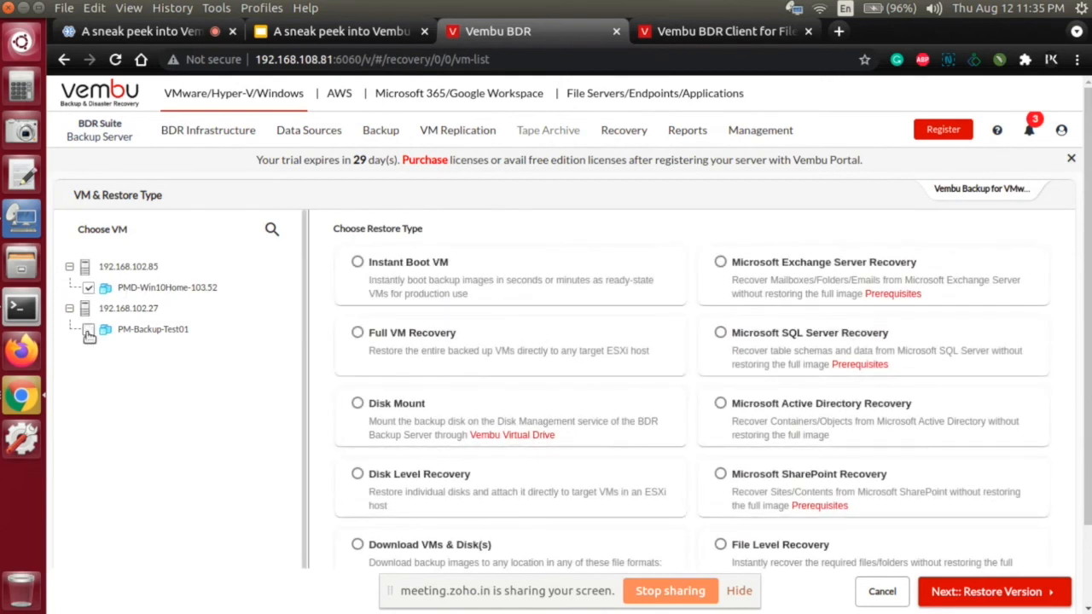
left_click(88, 329)
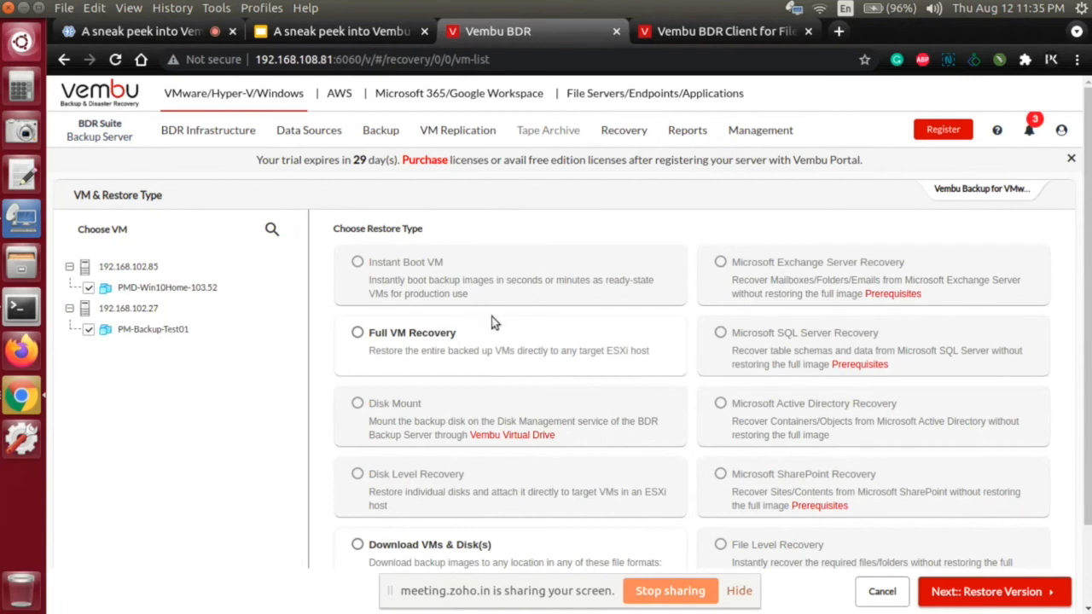
scroll(493, 316, "down", 2)
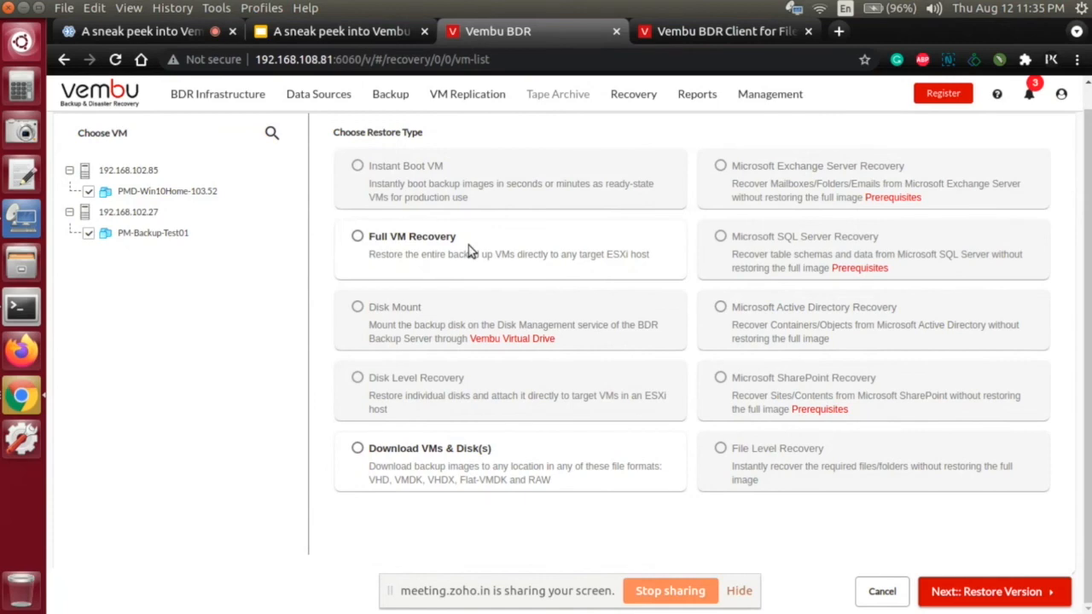
left_click(104, 234)
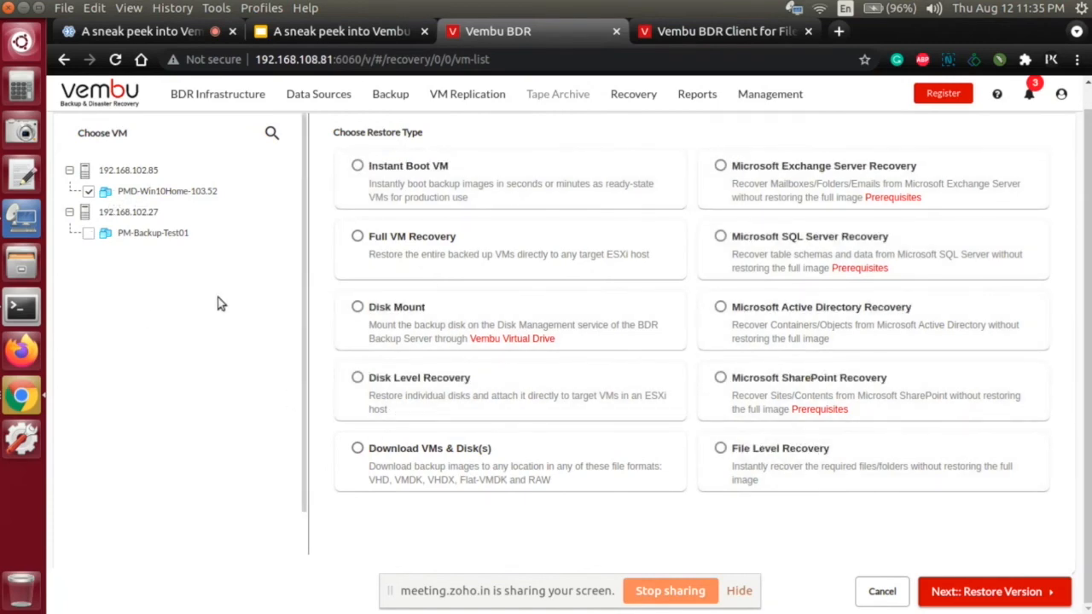
scroll(220, 299, "up", 2)
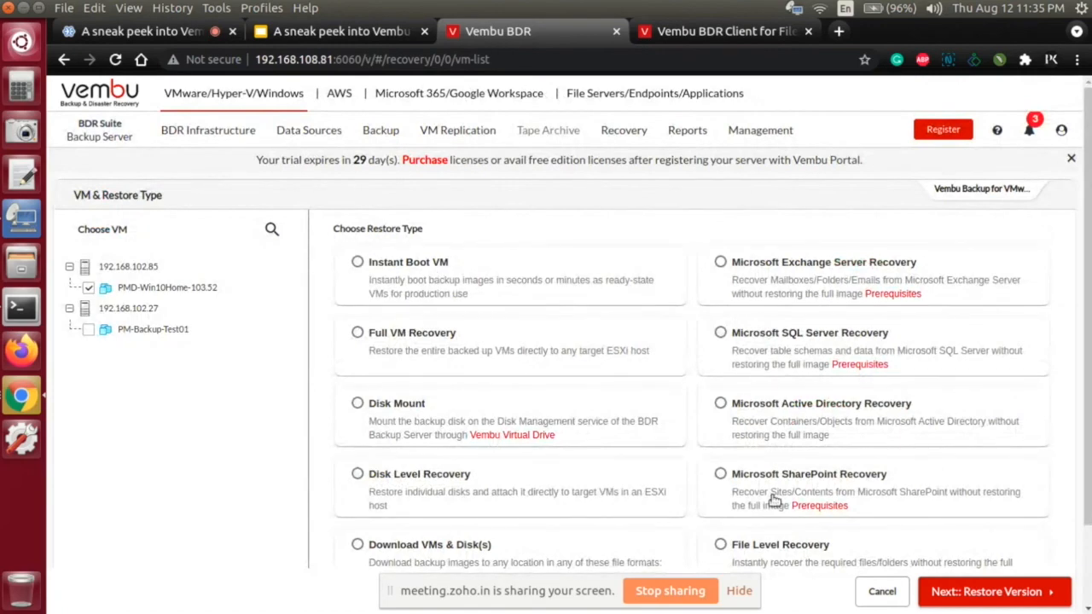
scroll(768, 490, "down", 2)
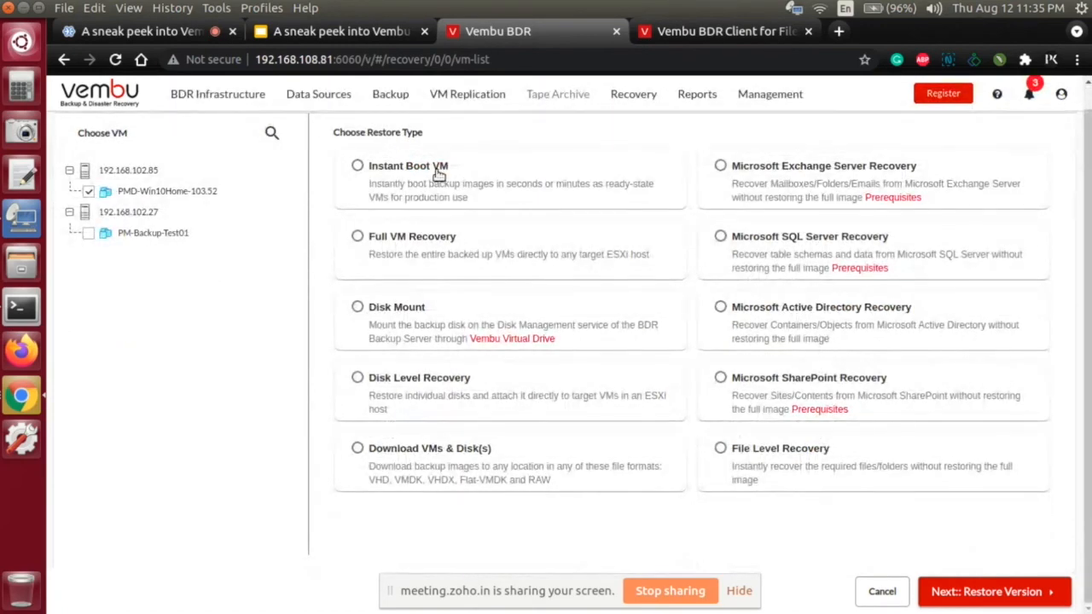
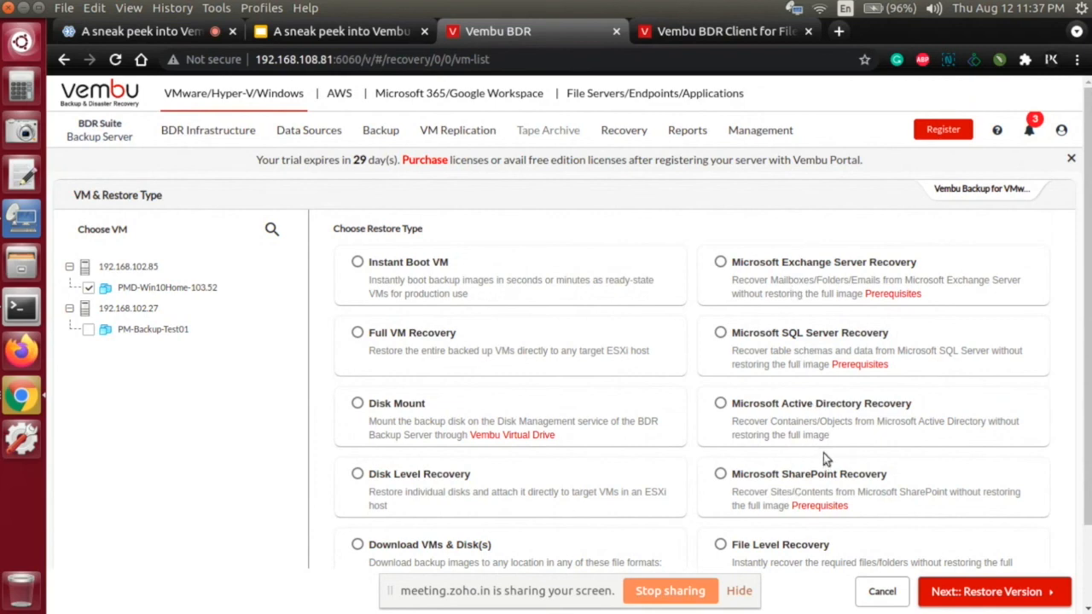
Step: Review the remaining restore types, and open the list of instantly booted VMs
scroll(823, 453, "down", 2)
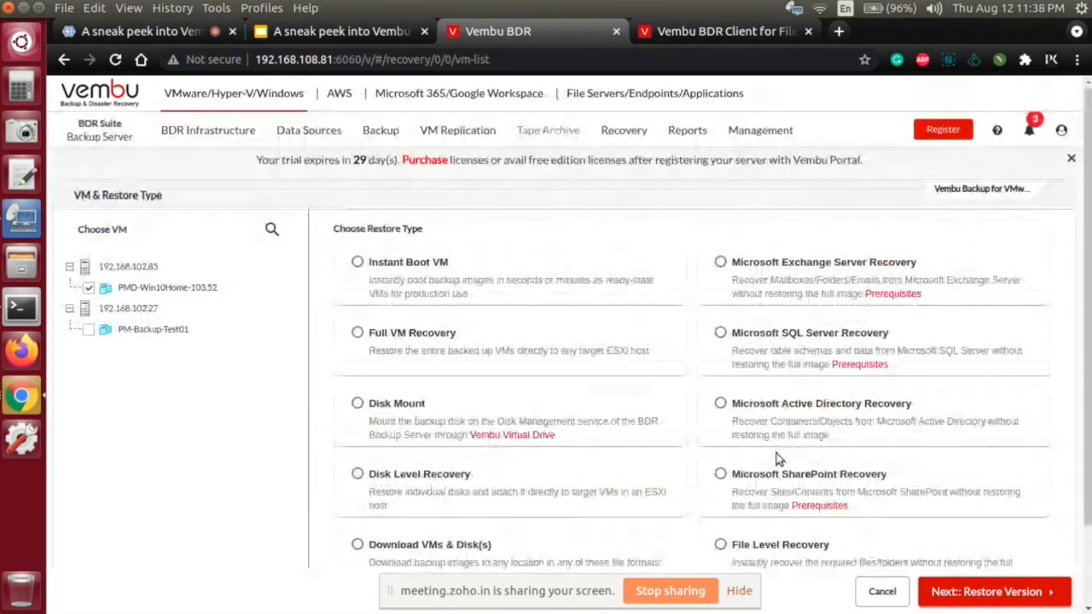
left_click(626, 137)
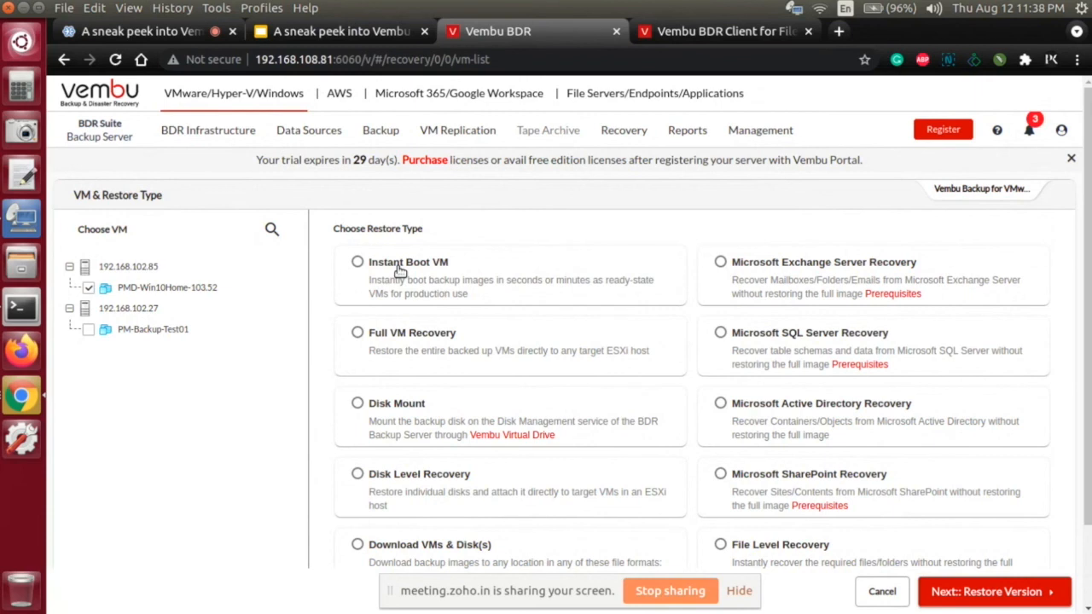
mouse_move(635, 136)
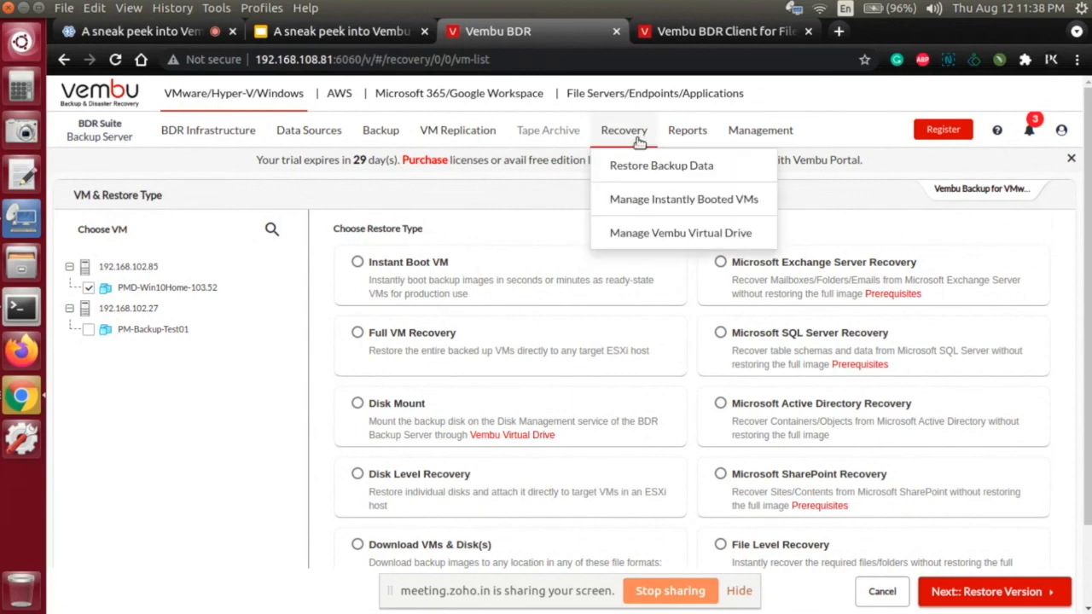
left_click(628, 200)
left_click(708, 377)
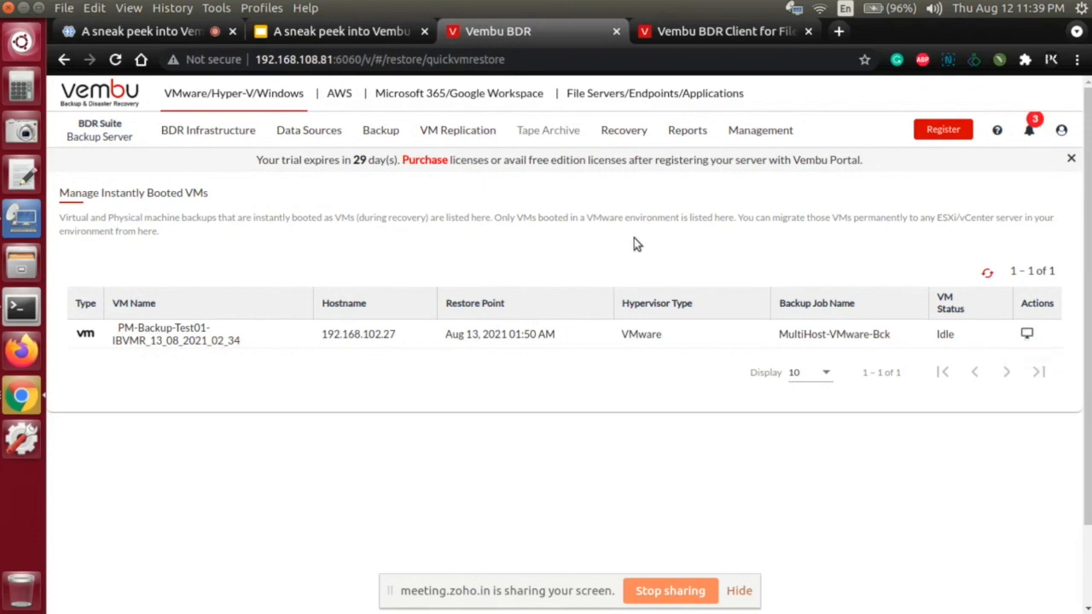
Step: Open the Recent Jobs Schedule report for backup jobs and review the MultiHost-VMware-Bck job summary and VM list
mouse_move(639, 143)
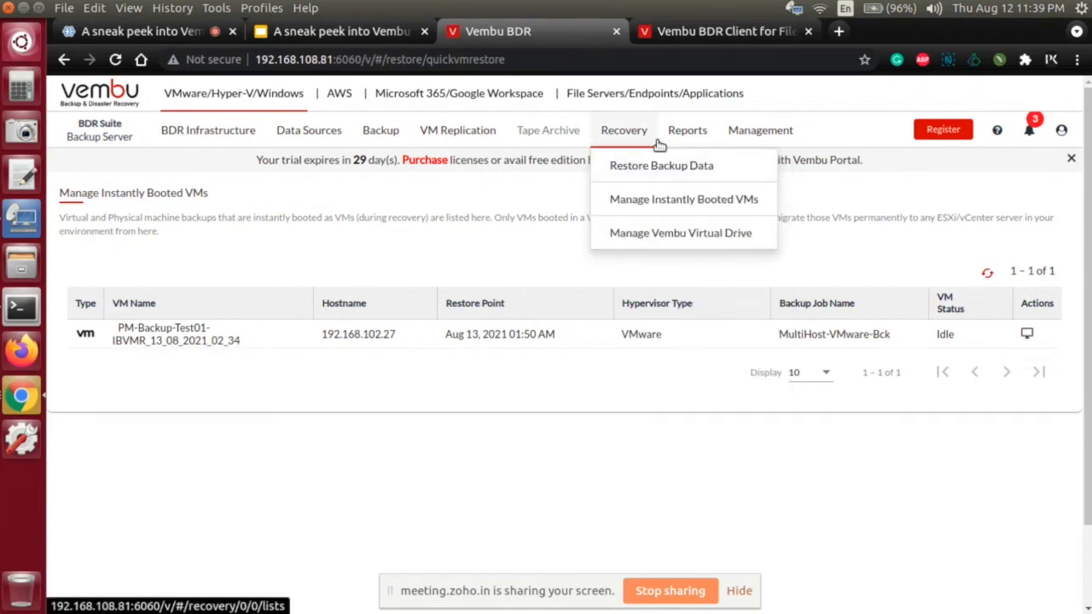
mouse_move(687, 144)
mouse_move(687, 162)
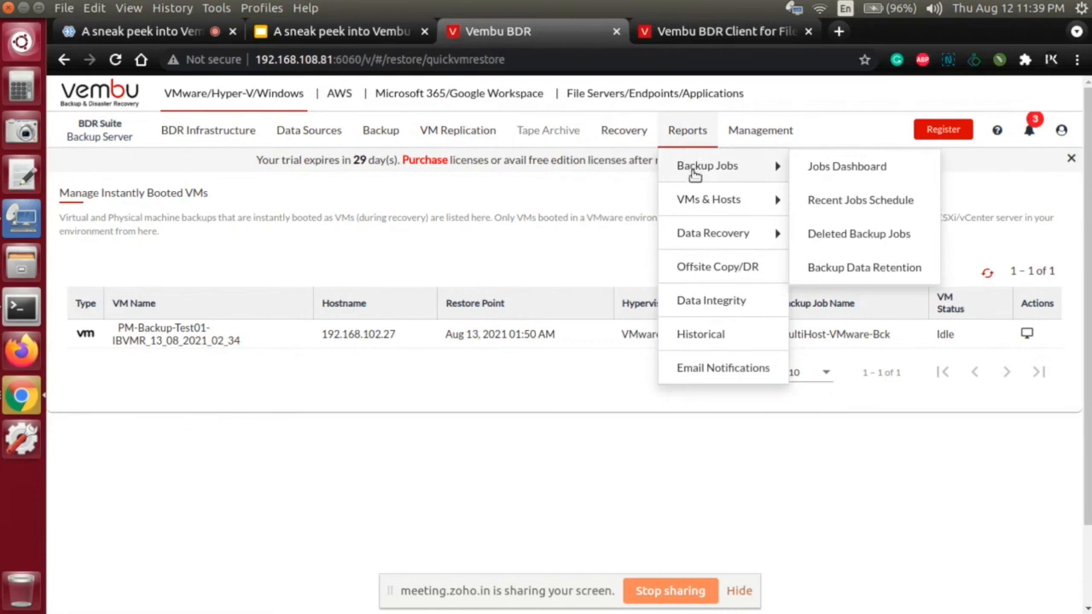
mouse_move(696, 185)
mouse_move(772, 167)
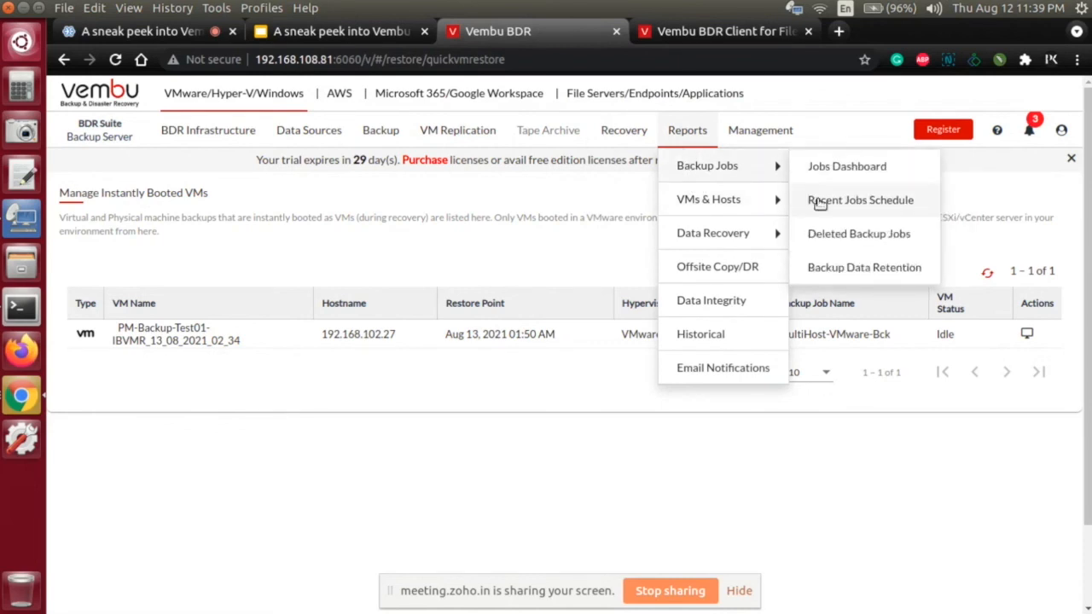
left_click(816, 201)
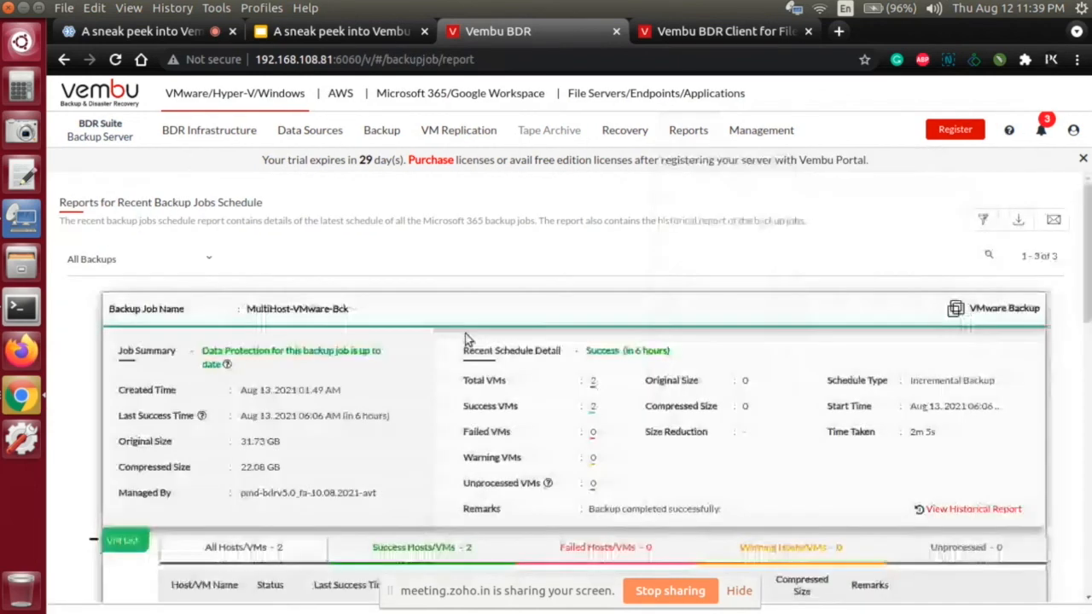
scroll(453, 338, "down", 8)
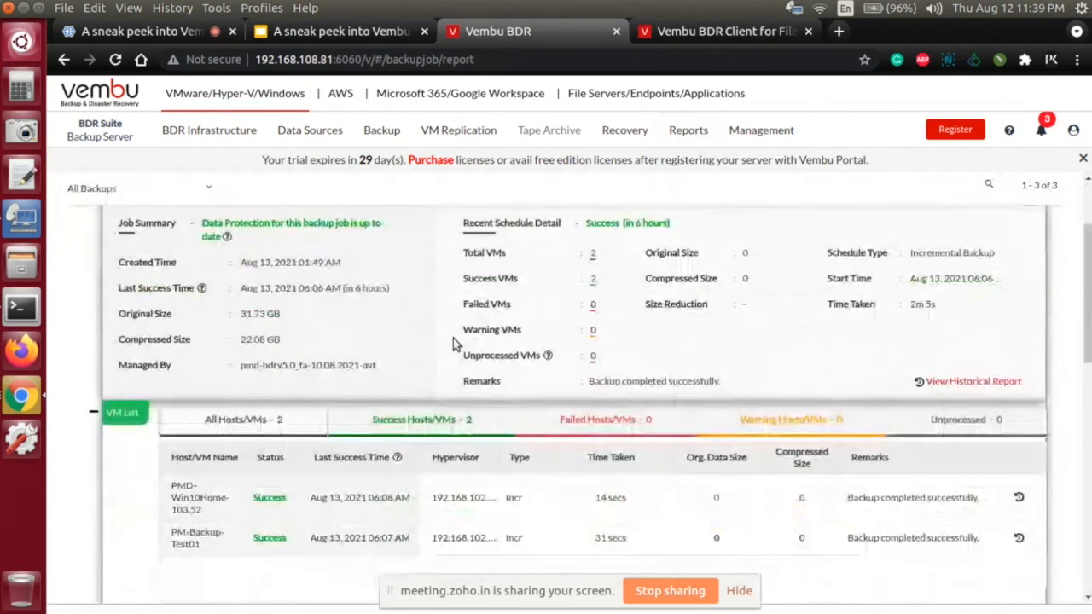
scroll(453, 338, "up", 5)
scroll(452, 338, "up", 3)
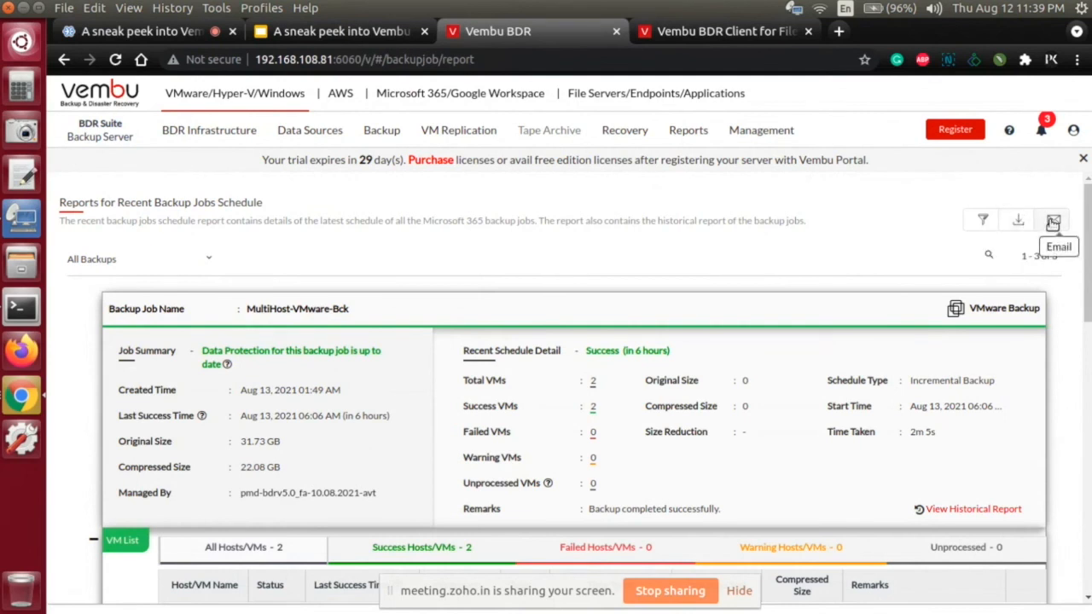
Step: Look over the other report categories, and return to the list of VMware/Hyper-V/Windows backup jobs
mouse_move(648, 140)
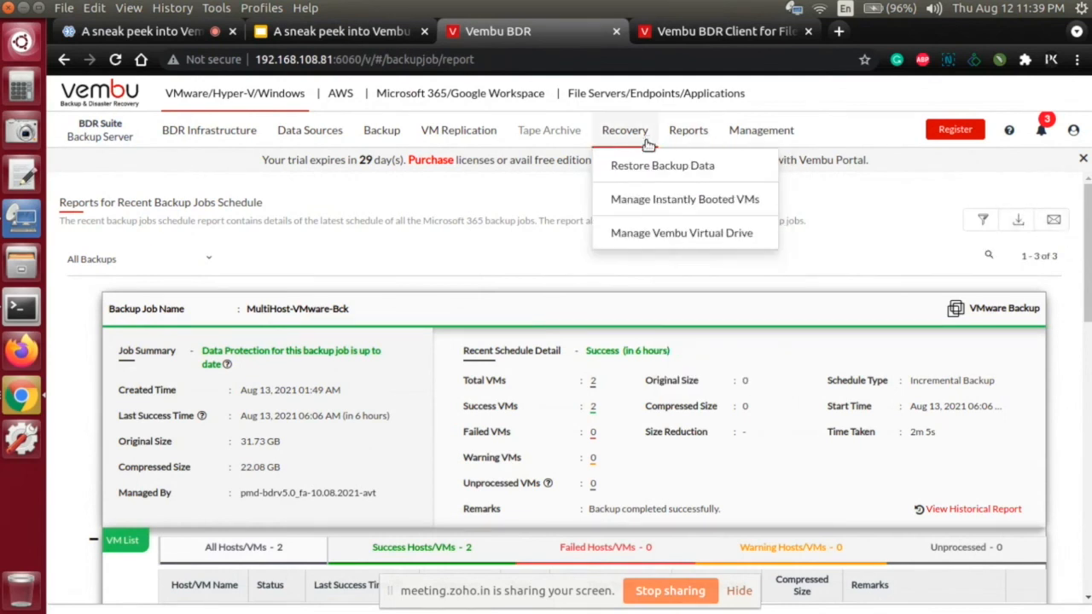
mouse_move(706, 133)
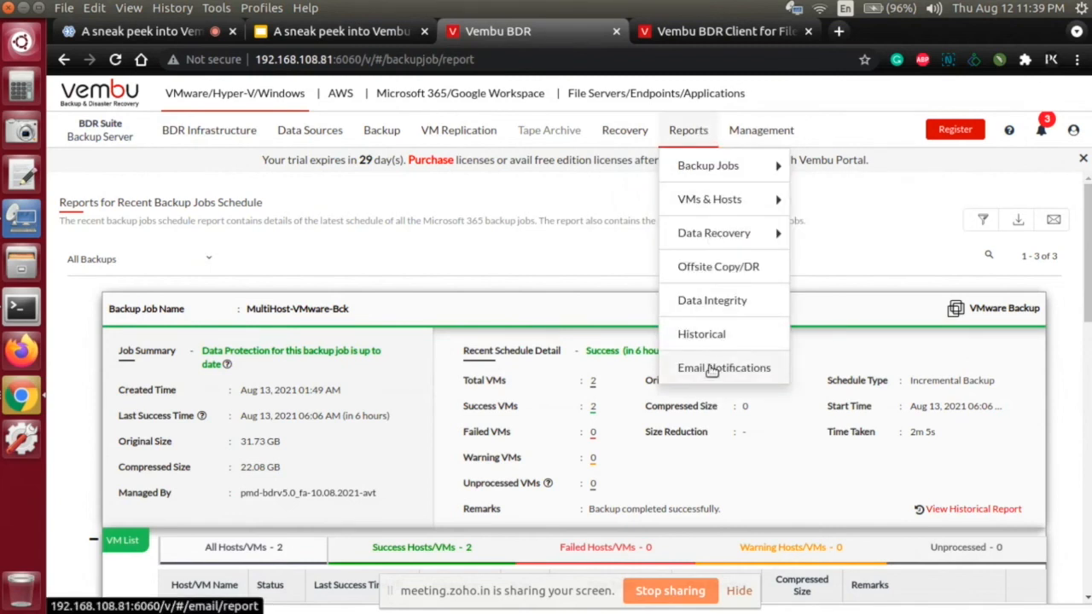
mouse_move(725, 209)
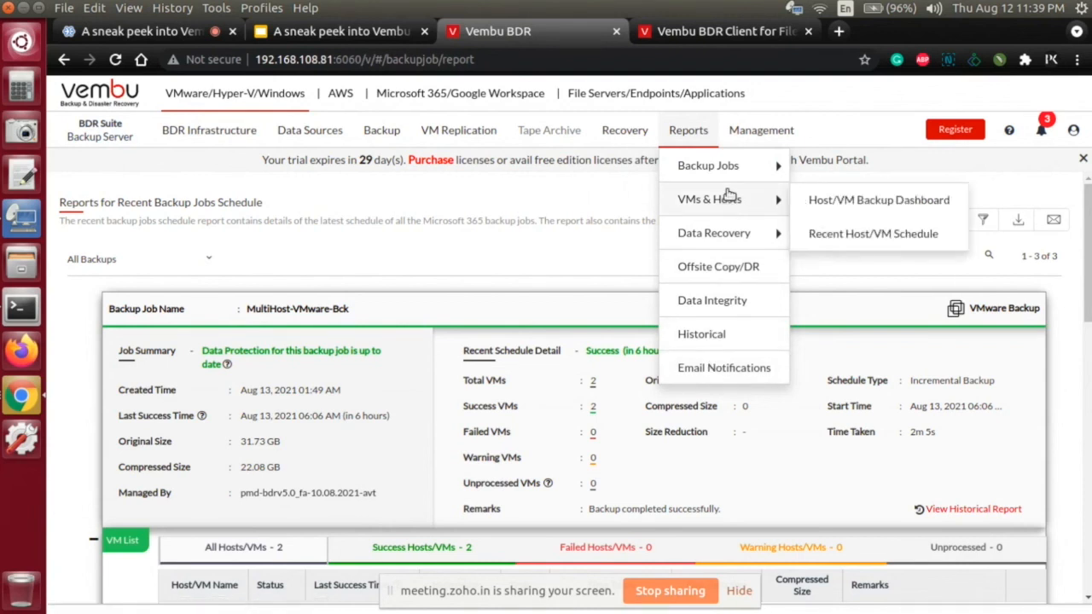
mouse_move(729, 170)
mouse_move(738, 237)
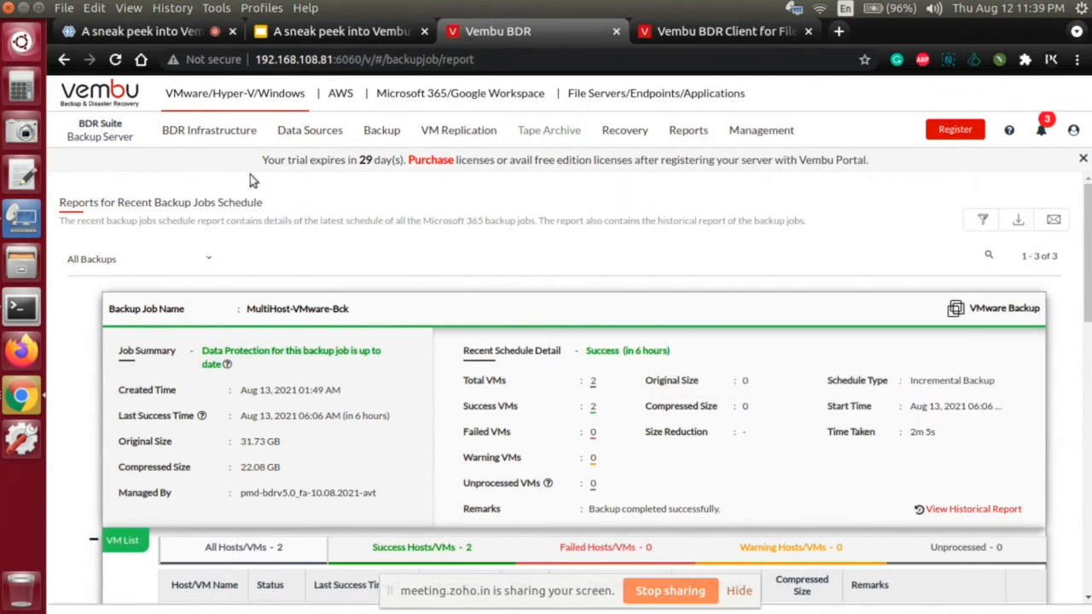
mouse_move(233, 125)
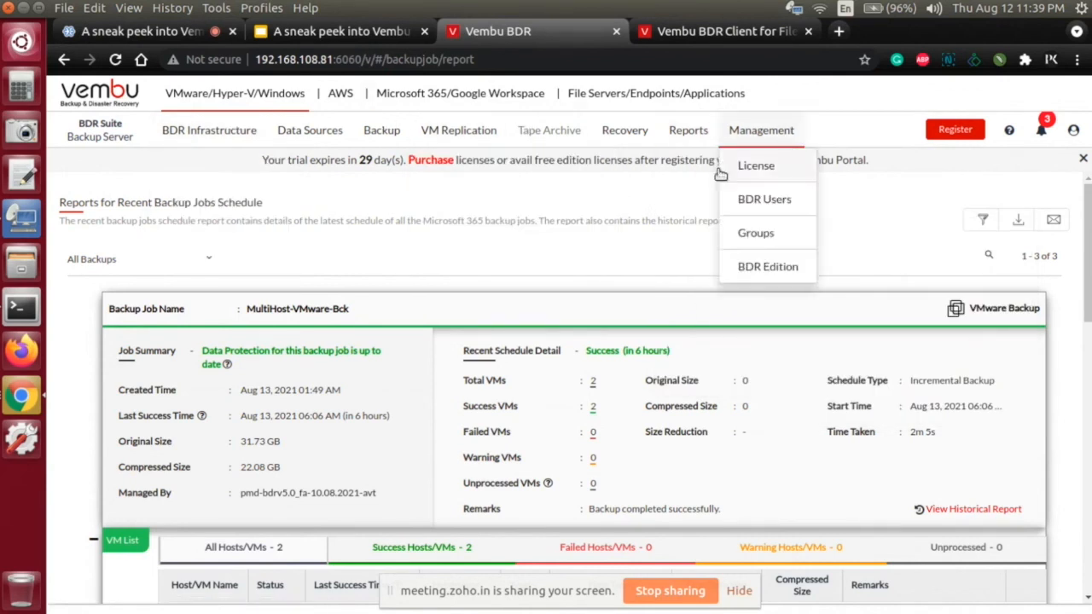
mouse_move(205, 102)
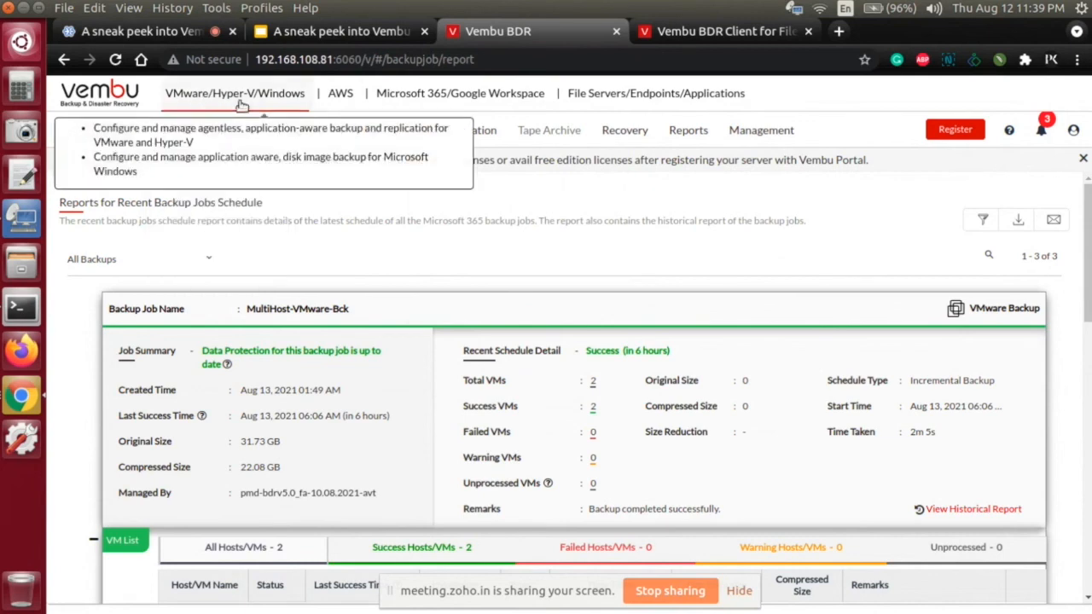
left_click(281, 96)
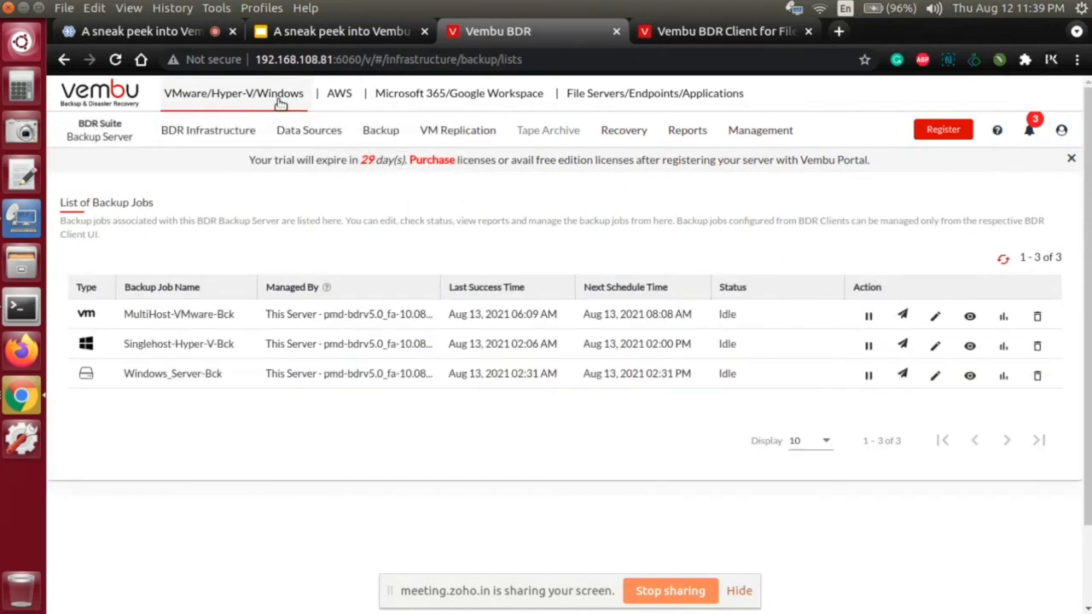
Step: Open the AWS section and view the Add AWS Account form with its prerequisites, closing it without adding an account
left_click(340, 97)
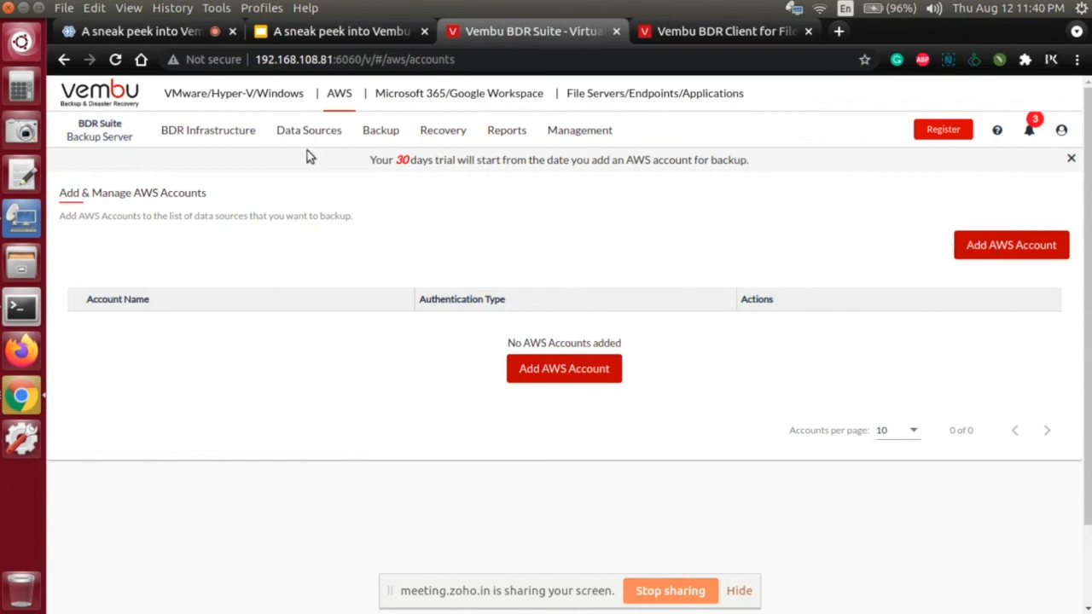
mouse_move(307, 135)
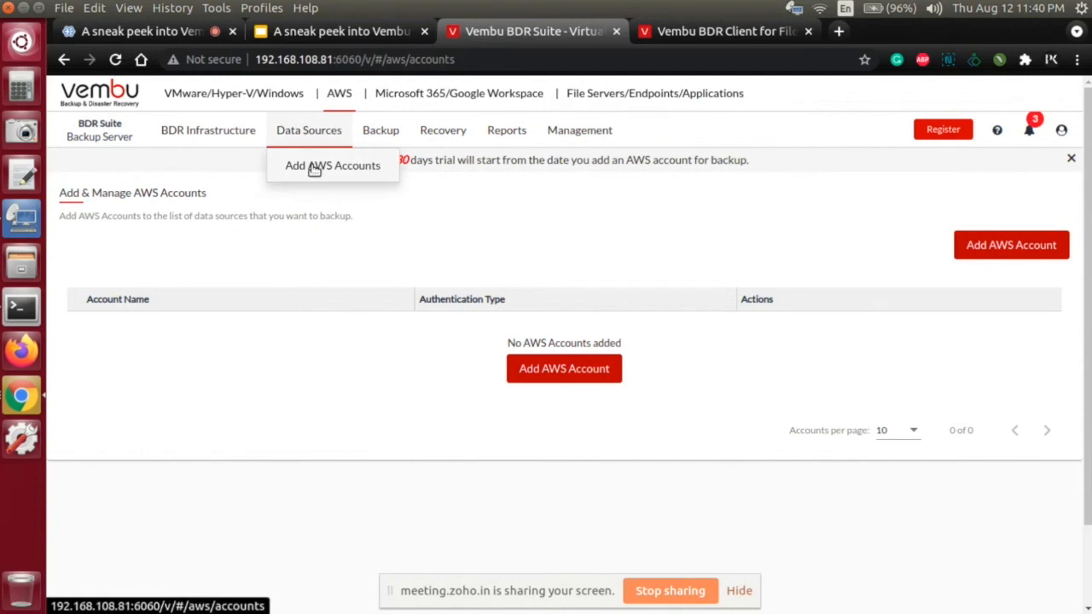
left_click(1023, 244)
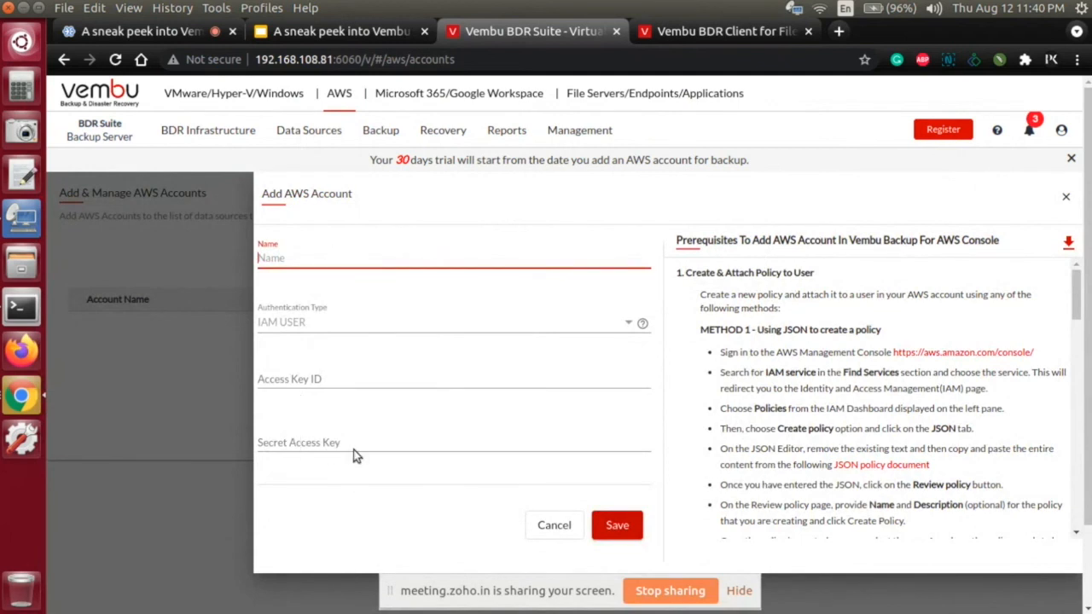
left_click(179, 383)
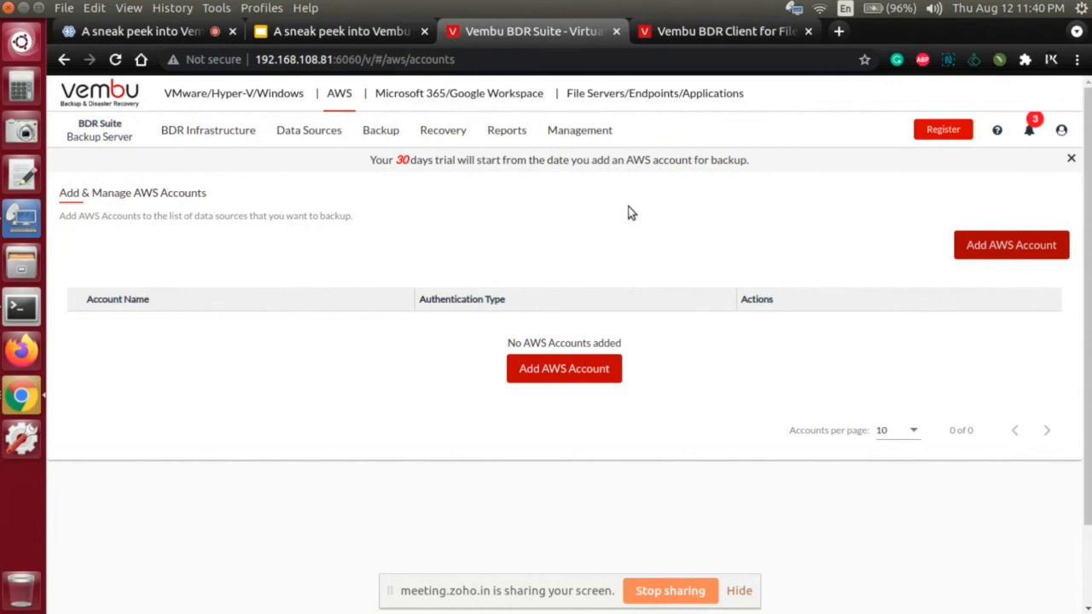
Step: Go to Microsoft 365/Google Workspace and open the form for adding a Microsoft 365 organization
left_click(484, 98)
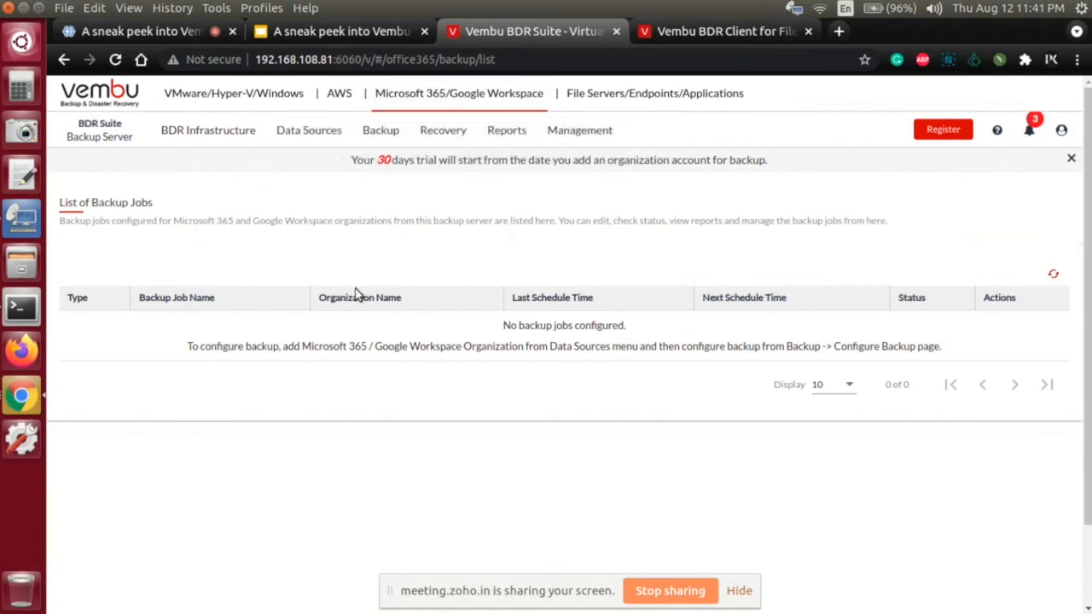
mouse_move(329, 134)
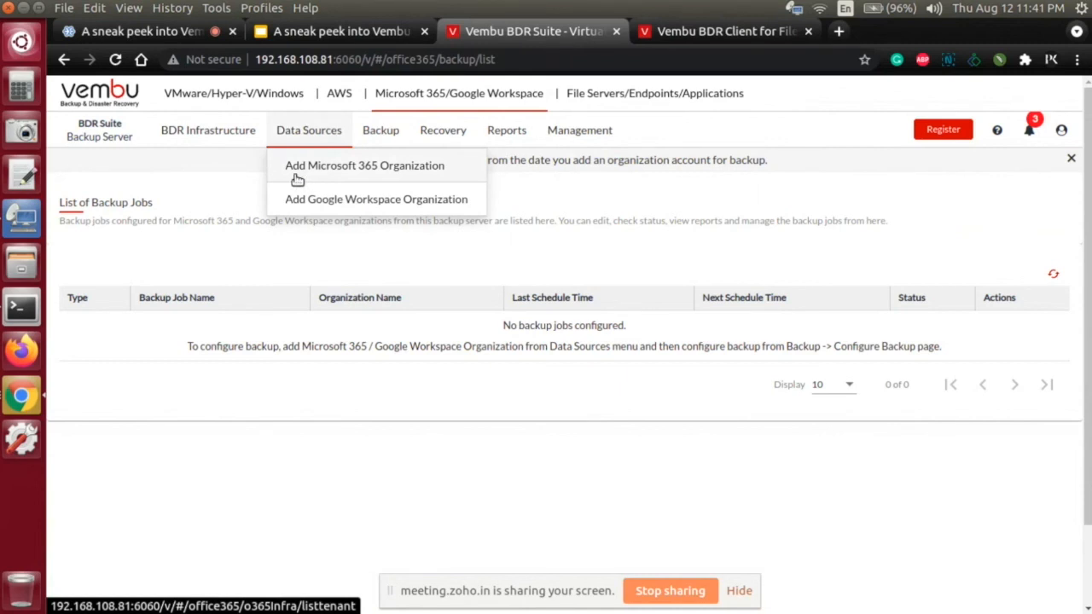
left_click(348, 175)
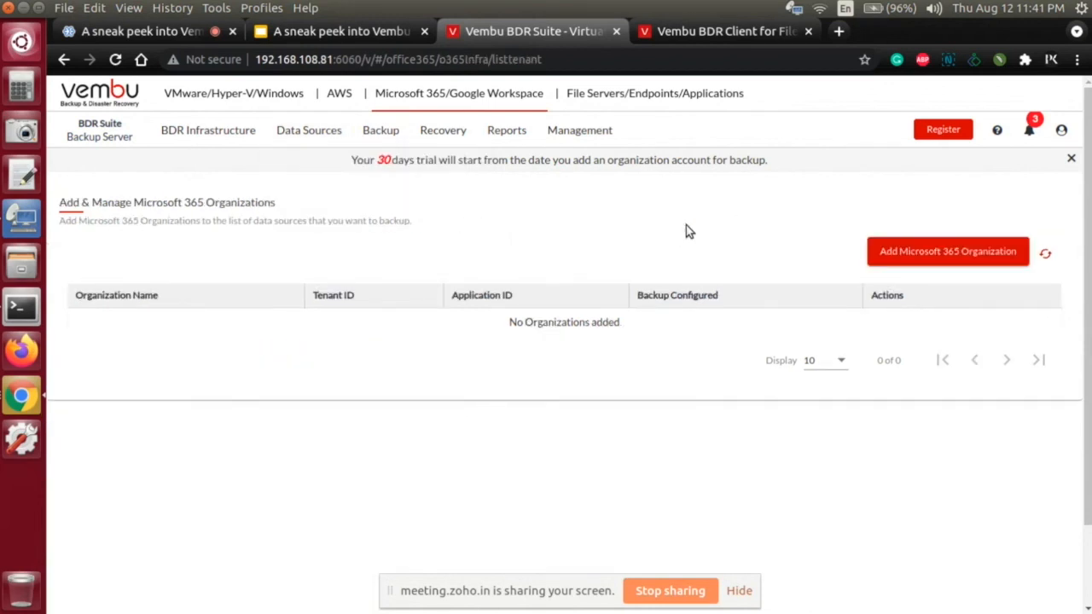
left_click(938, 254)
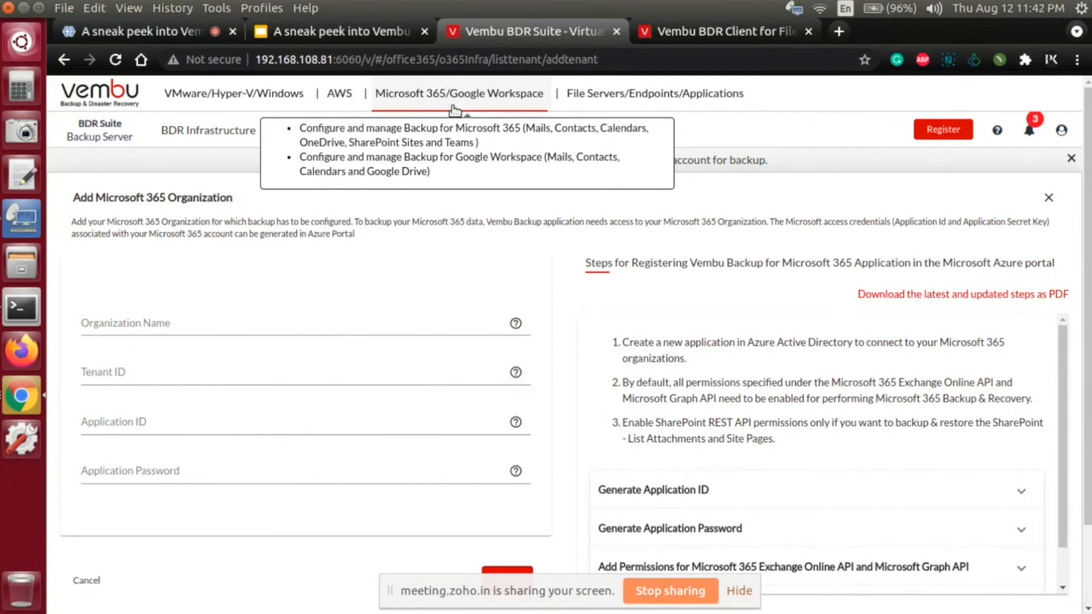
Step: Go to File Servers/Endpoints/Applications and review the BDR Client downloads for Windows, Linux and Mac
left_click(627, 98)
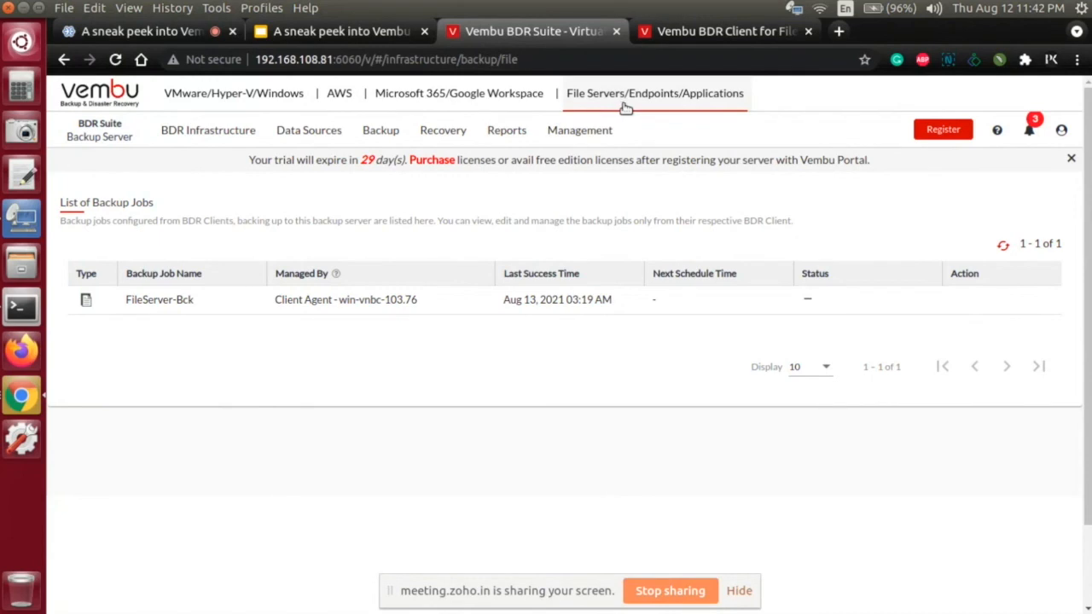
mouse_move(287, 139)
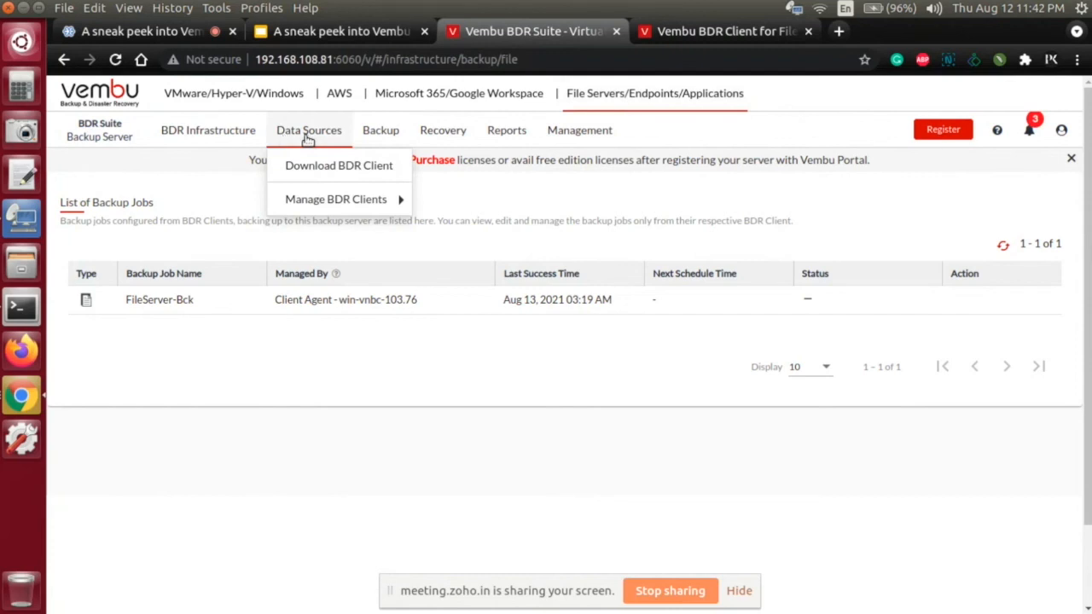
left_click(321, 167)
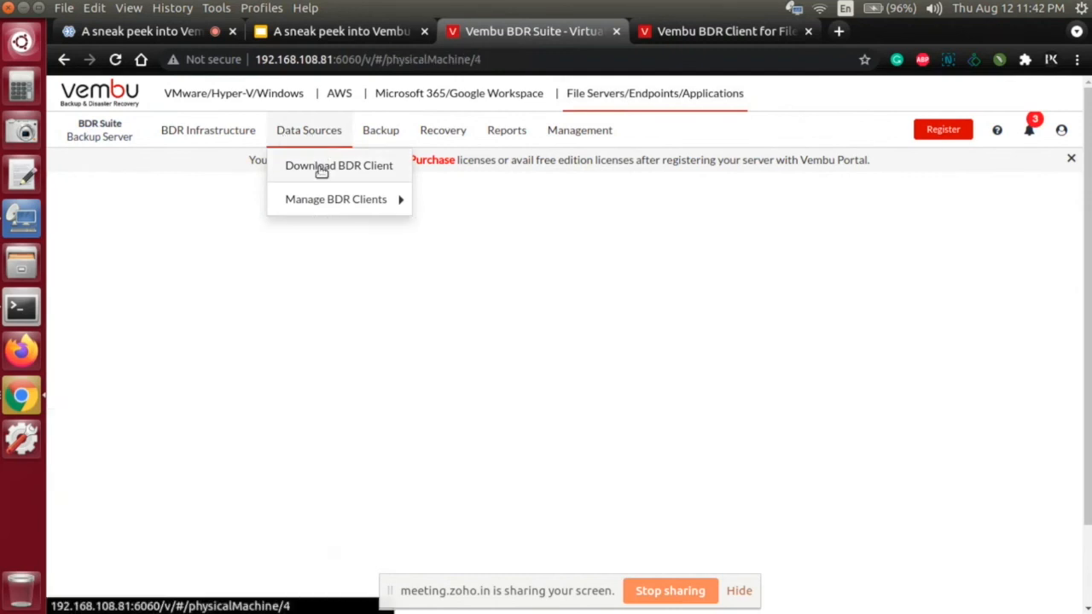
scroll(440, 327, "down", 3)
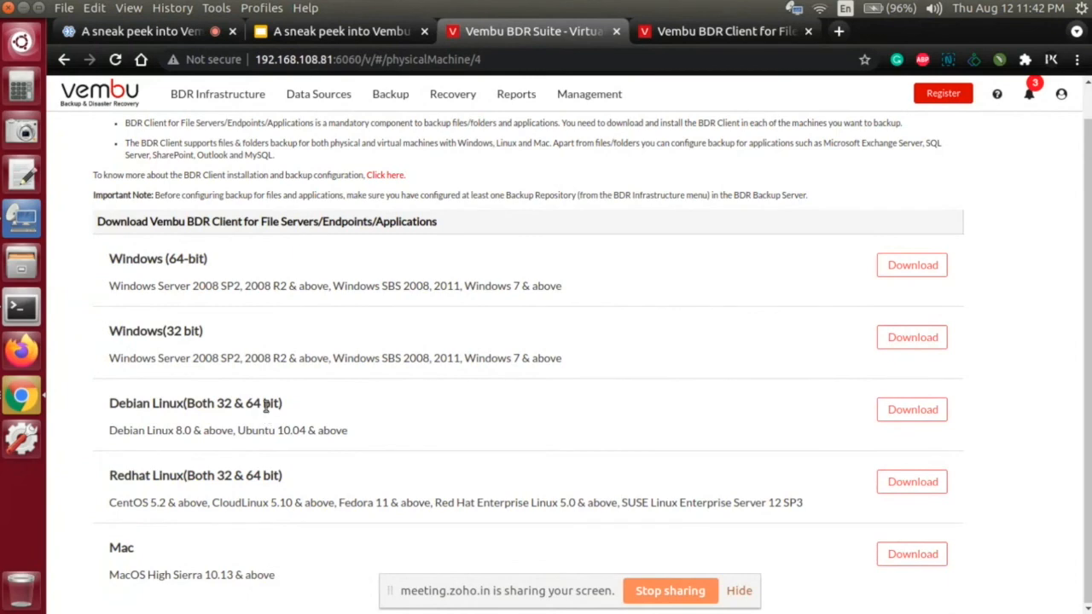
scroll(265, 408, "up", 3)
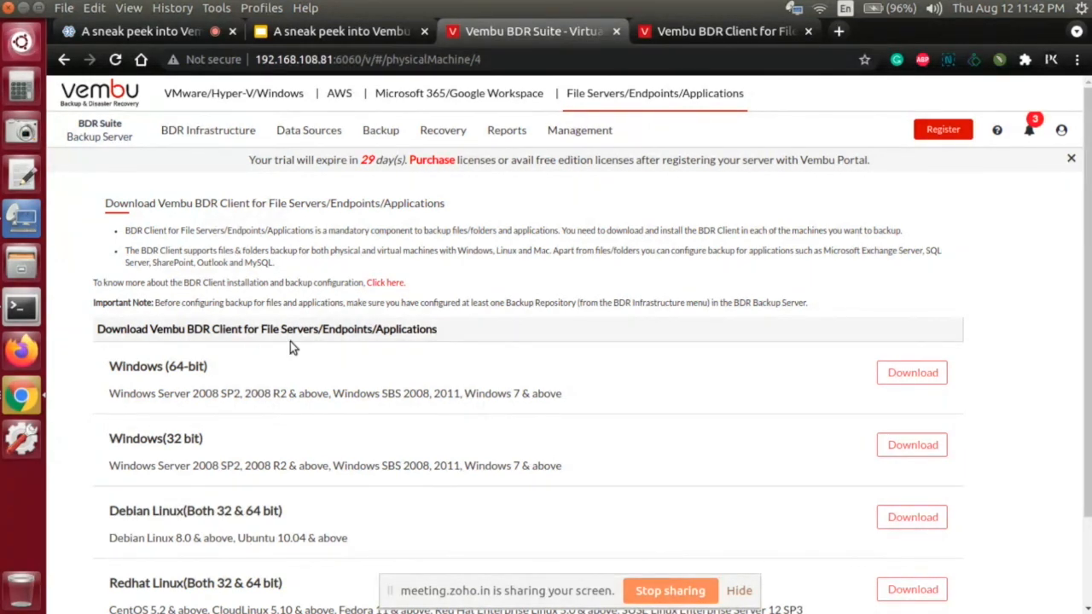
Step: List the file server backup jobs, and view the restore versions and files of FileServer-Bck, cancelling the restore
mouse_move(385, 134)
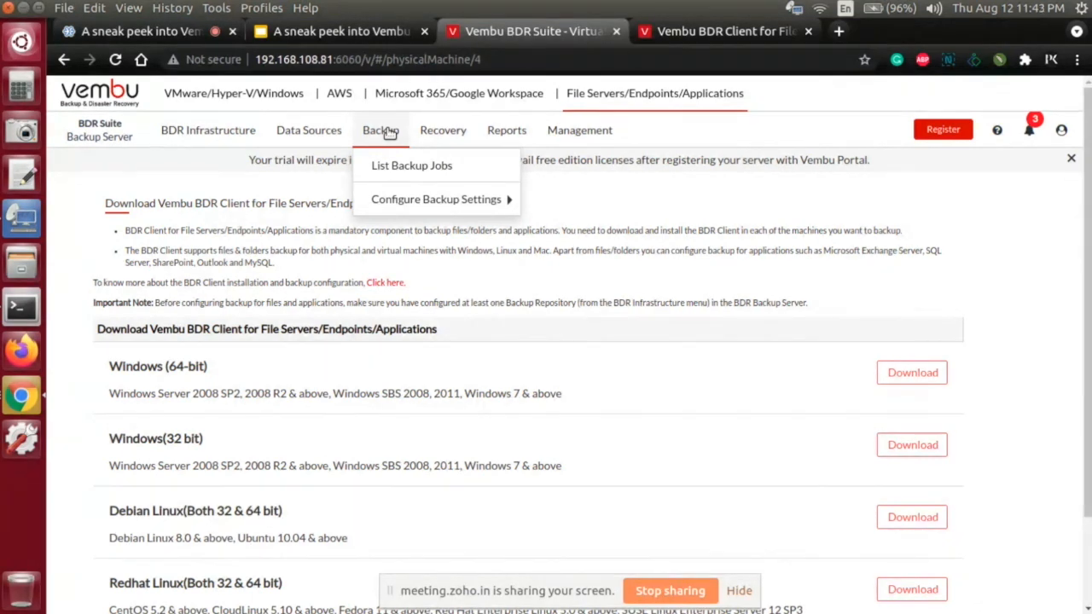
left_click(397, 169)
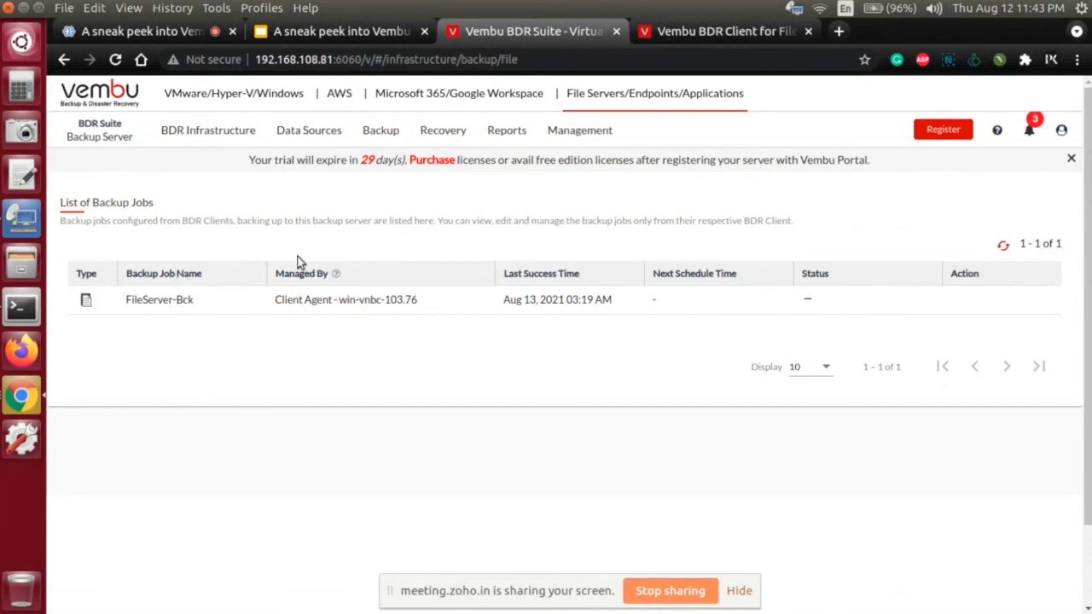
left_click(435, 132)
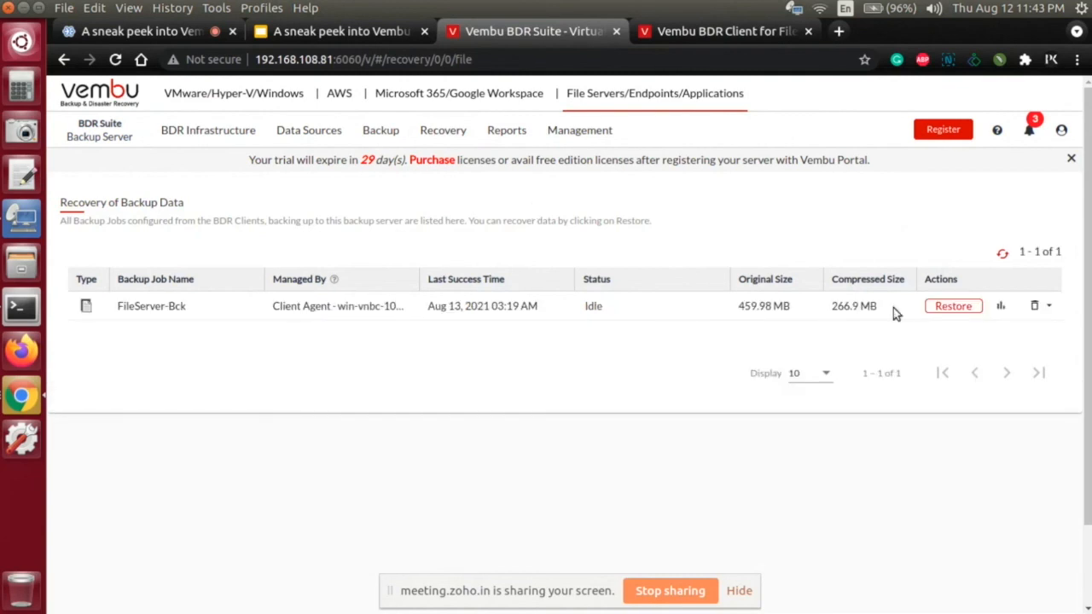
left_click(935, 307)
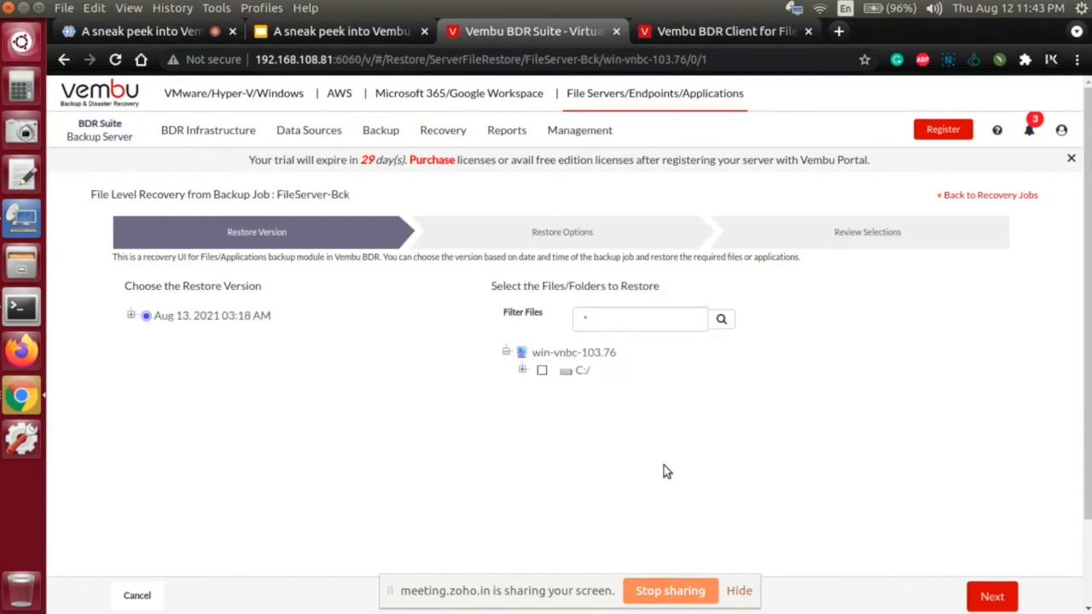
left_click(138, 595)
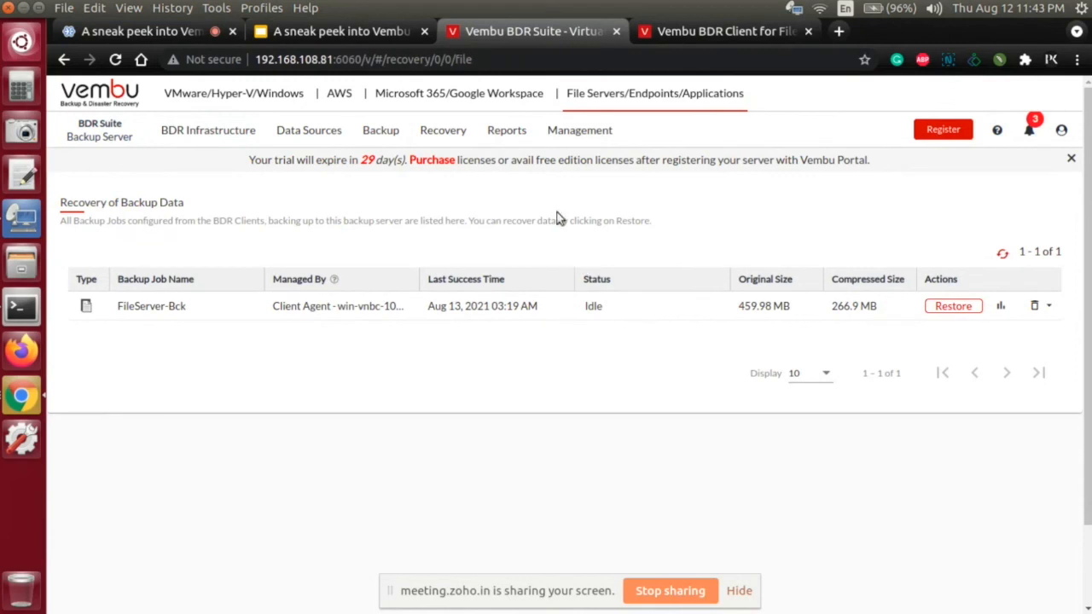
left_click(507, 130)
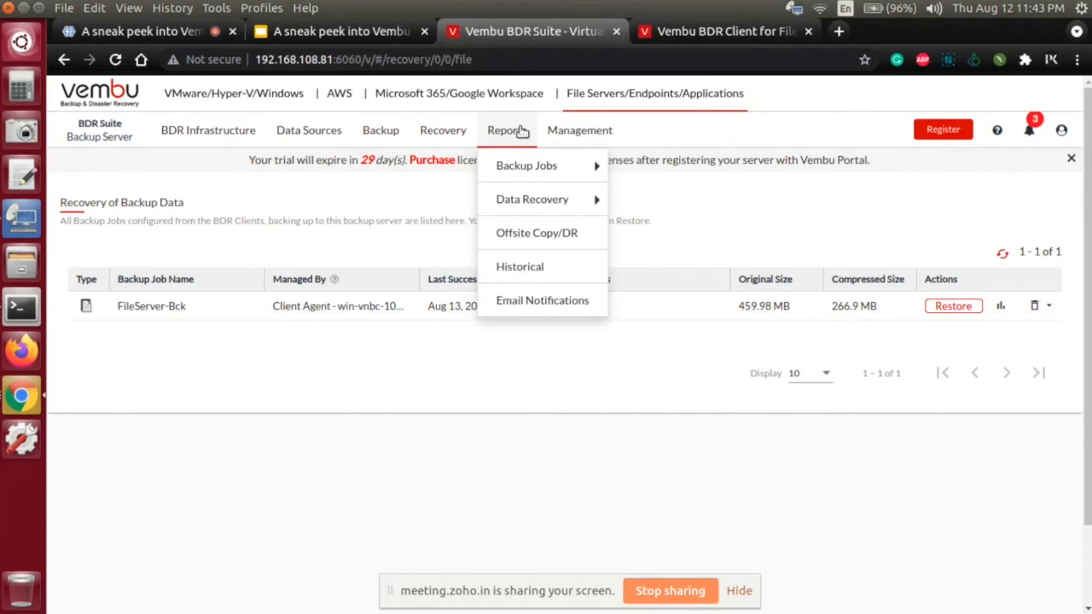
mouse_move(622, 116)
mouse_move(518, 143)
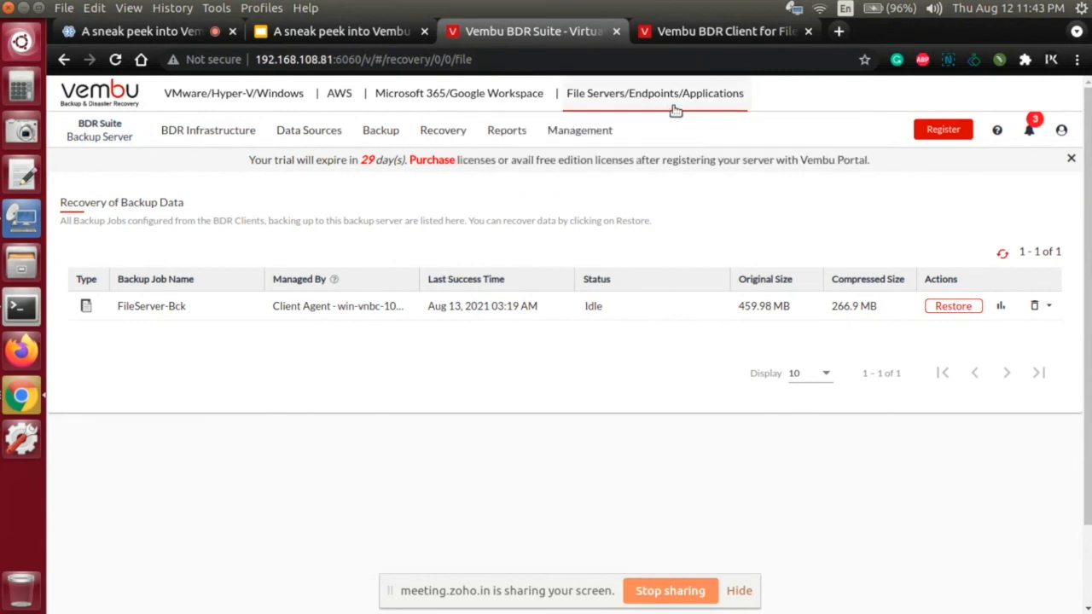
mouse_move(309, 139)
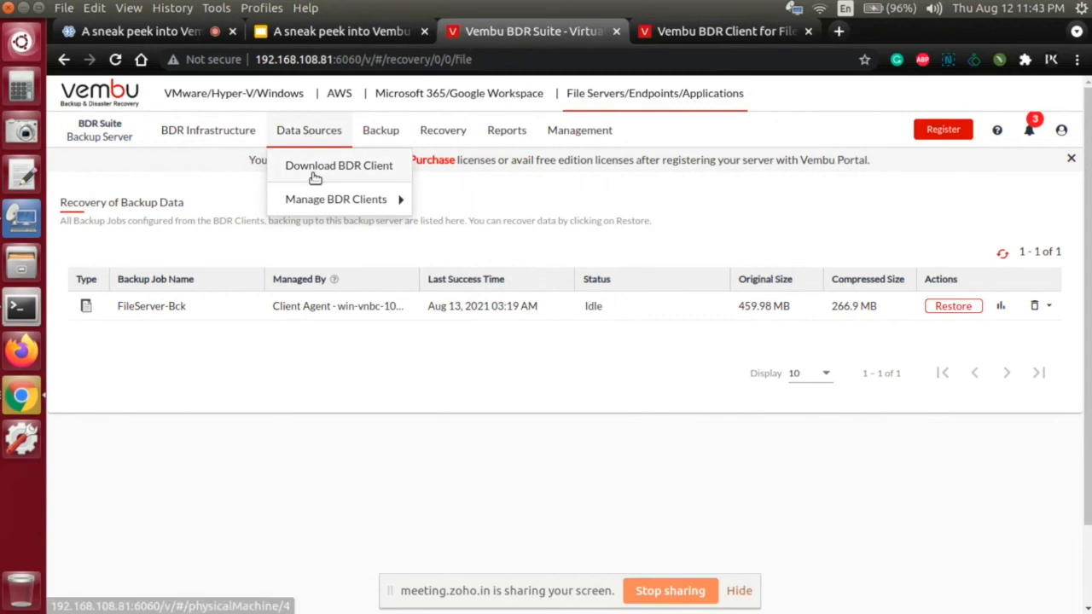
Step: Return to the VMware/Hyper-V/Windows section and view the BDR Client download page for VMware/Hyper-V/Windows
mouse_move(319, 202)
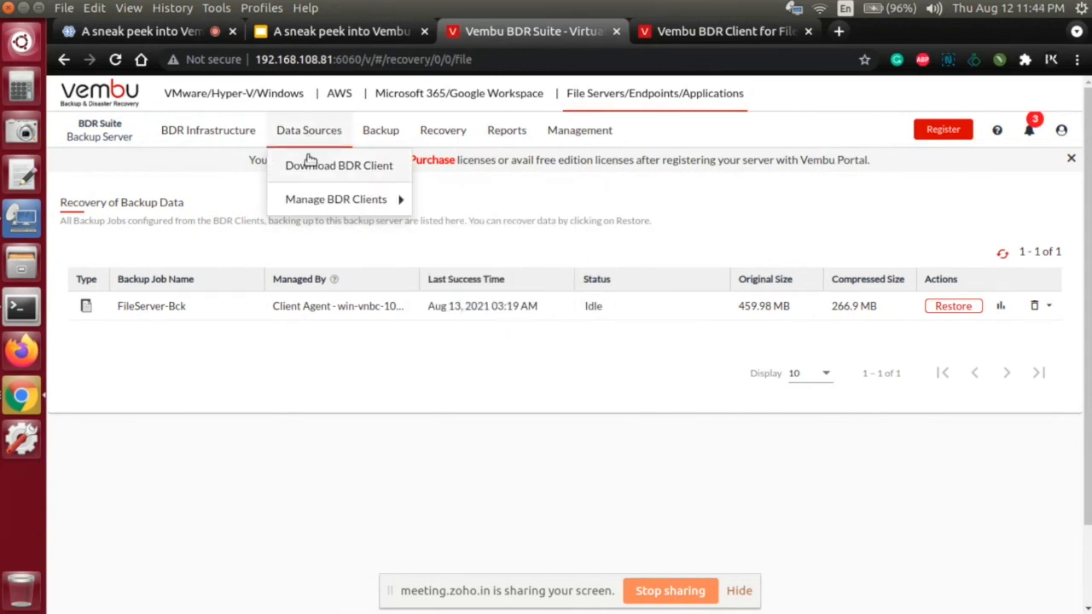
mouse_move(388, 201)
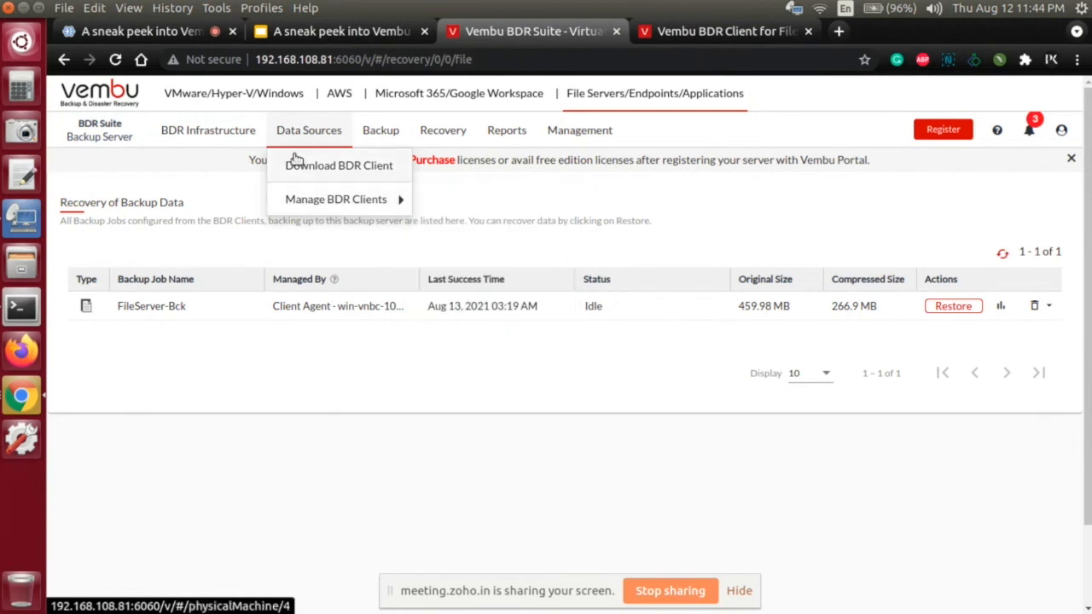
left_click(206, 100)
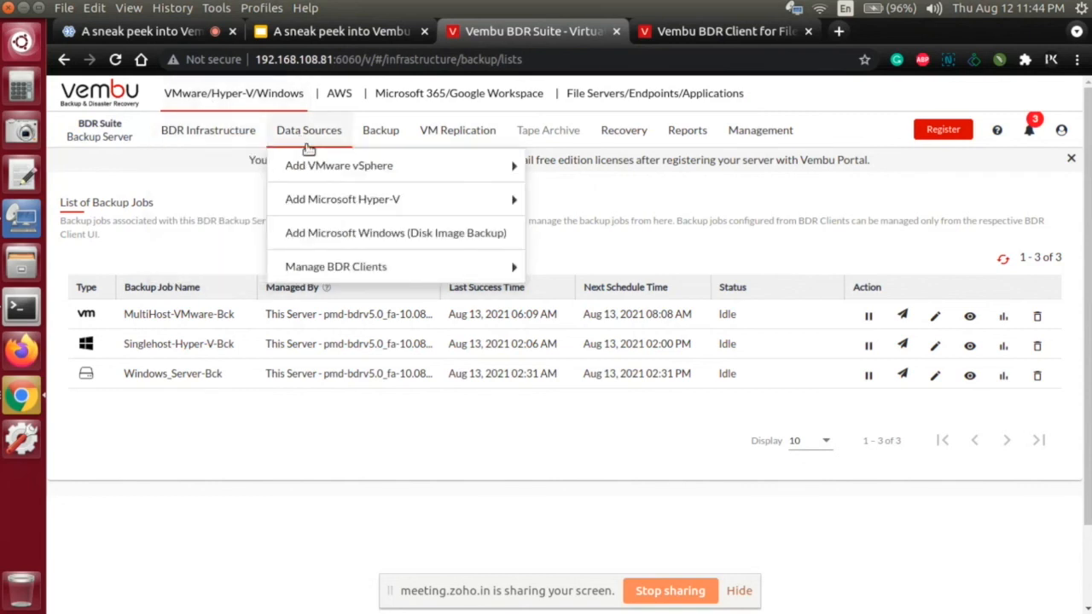
mouse_move(326, 271)
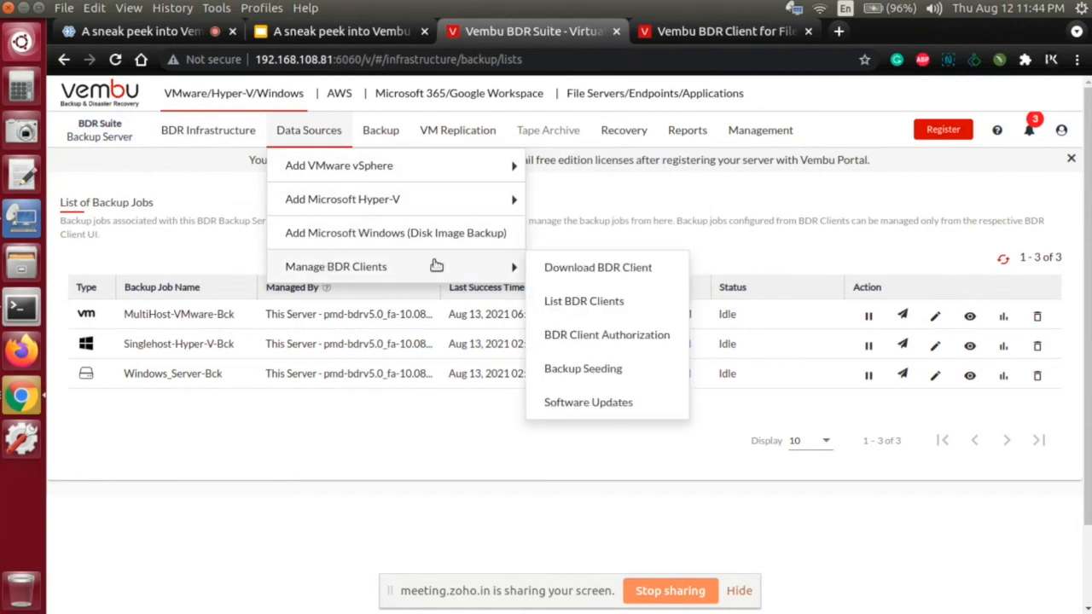
left_click(552, 269)
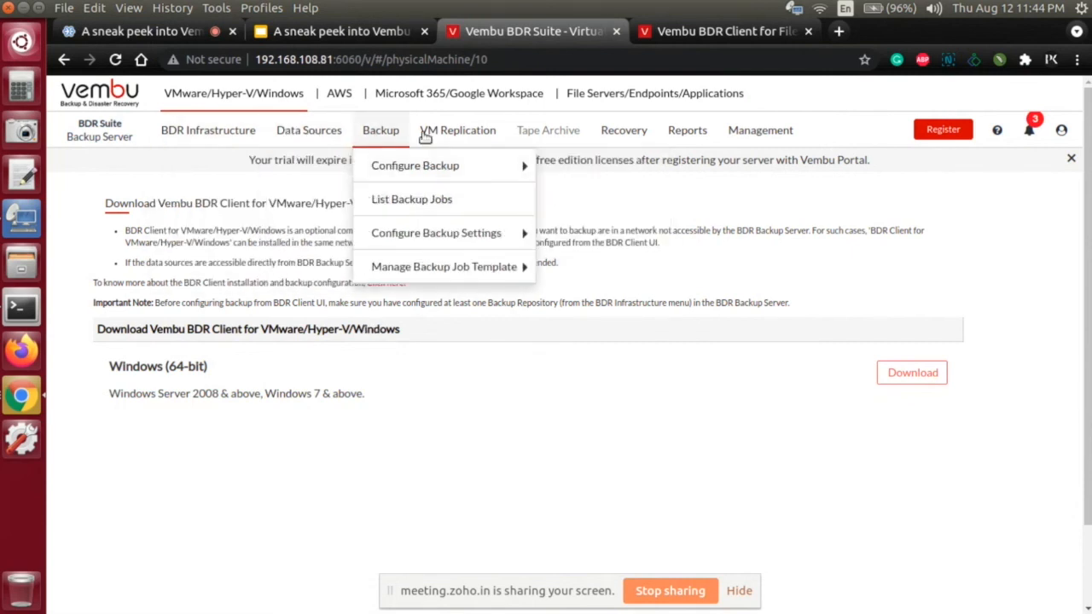
Step: List the VMware/Hyper-V/Windows backup jobs configured on the backup server
mouse_move(378, 141)
left_click(382, 199)
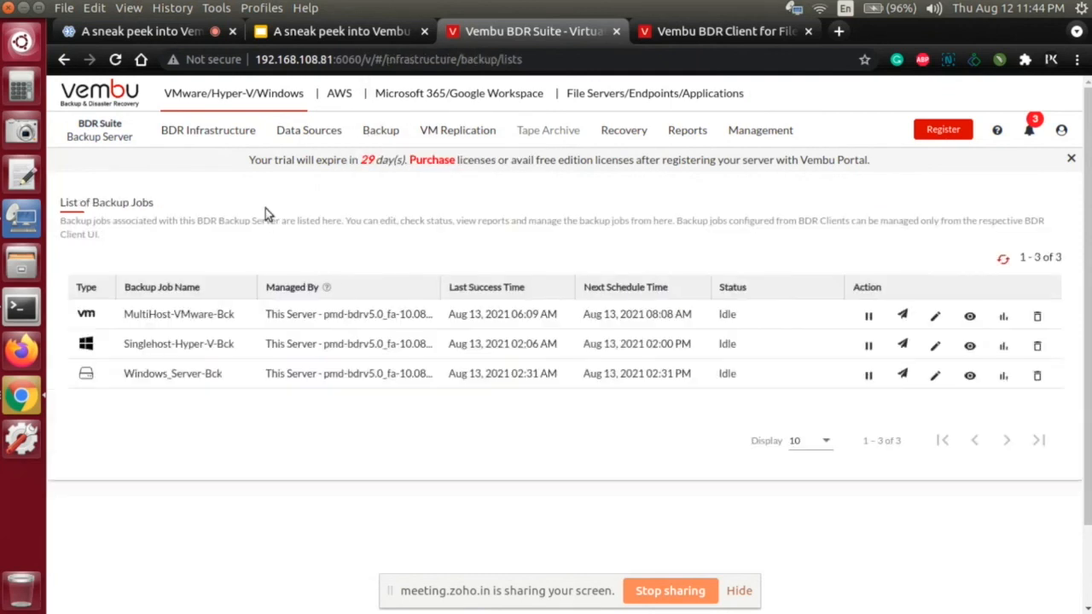
mouse_move(212, 135)
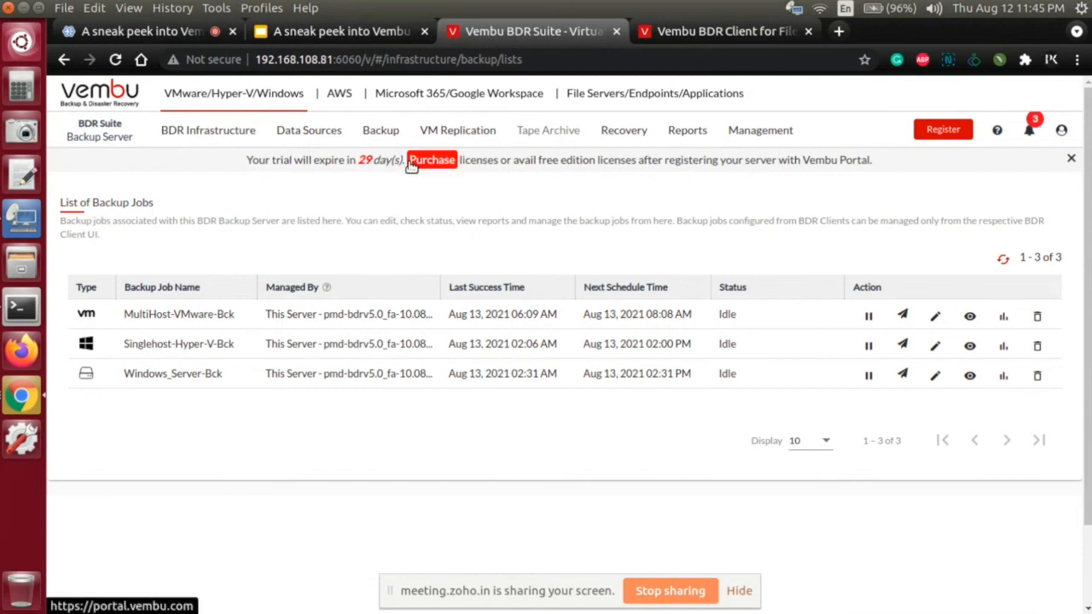
mouse_move(251, 138)
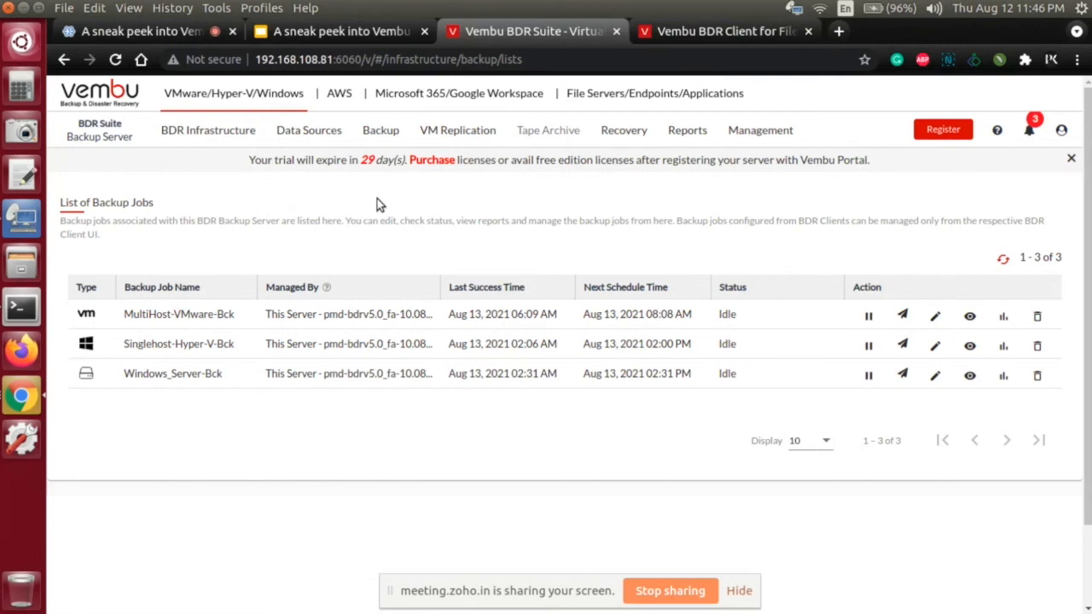
Step: Switch to the Vembu BDR Suite v5.0 webinar deck in Google Slides and start presenting from the Live Demo slide
left_click(353, 34)
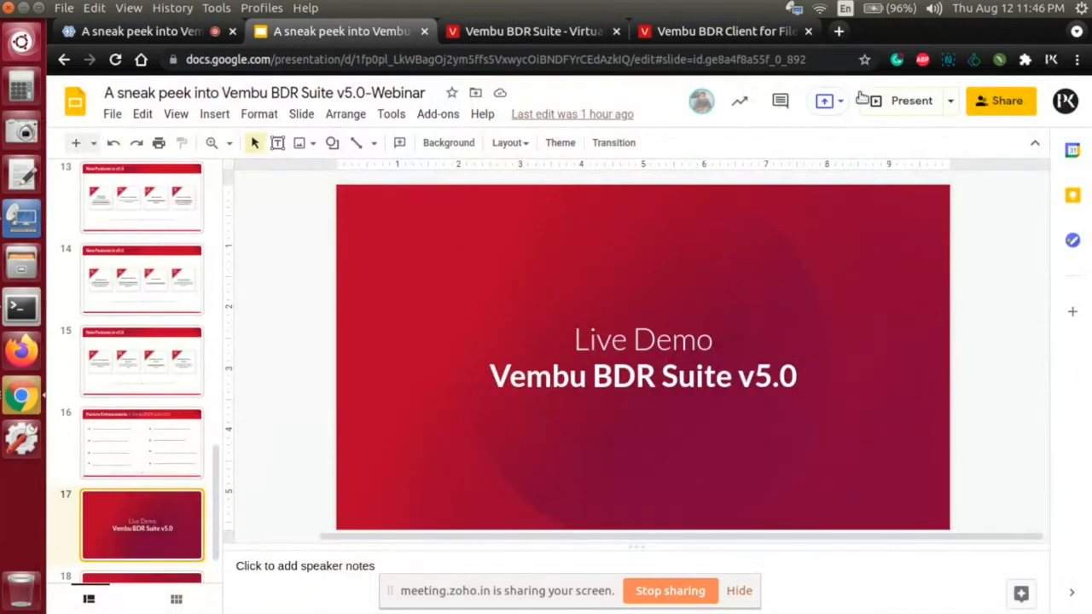
left_click(891, 100)
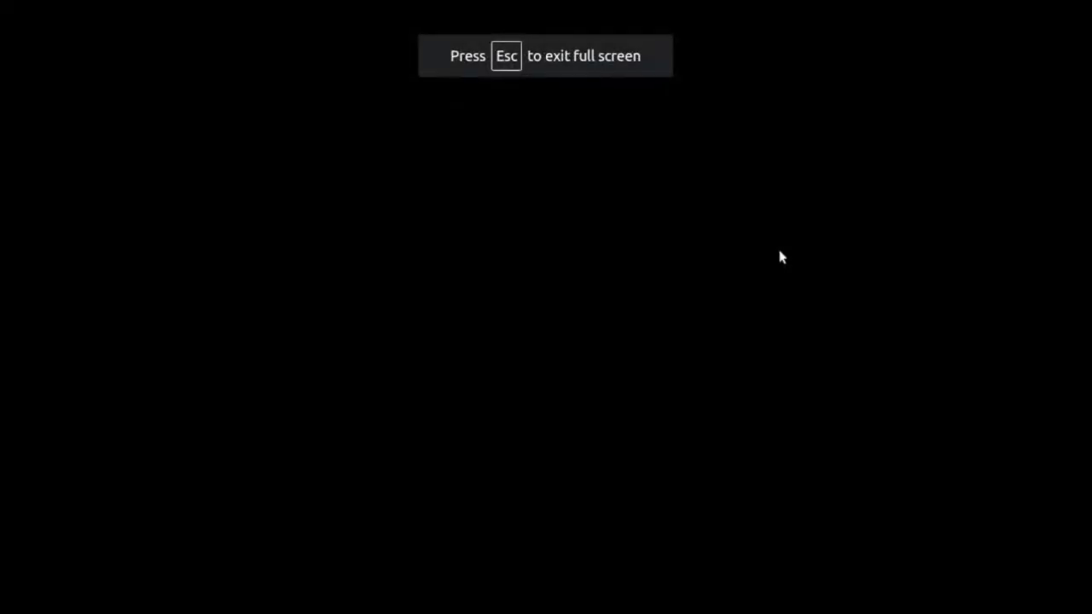